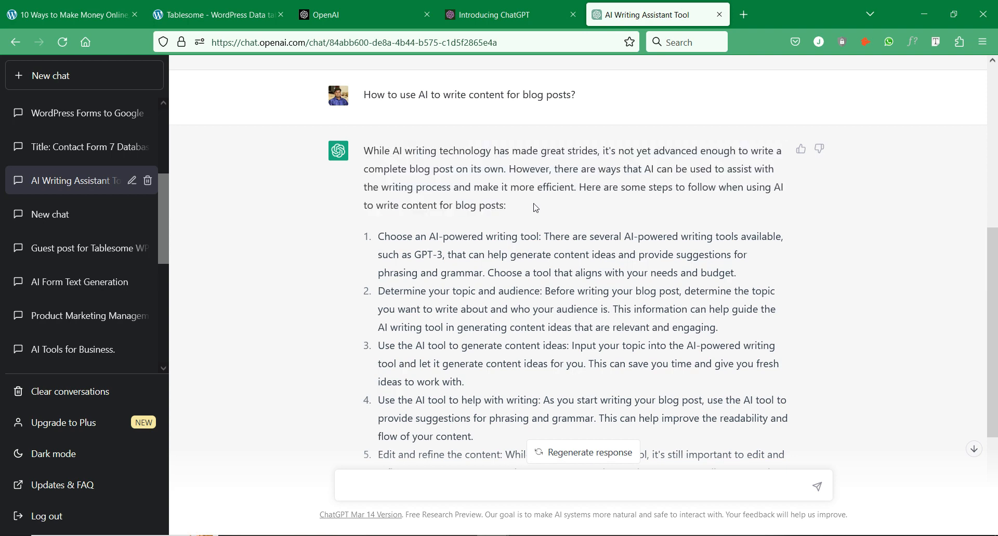
- Leave ChatGPT's blog-writing answer for the OpenAI homepage announcing GPT-4
{"action": "scroll", "coordinate": [535, 208], "scroll_direction": "up", "scroll_amount": 5}
{"action": "left_click", "coordinate": [343, 14]}
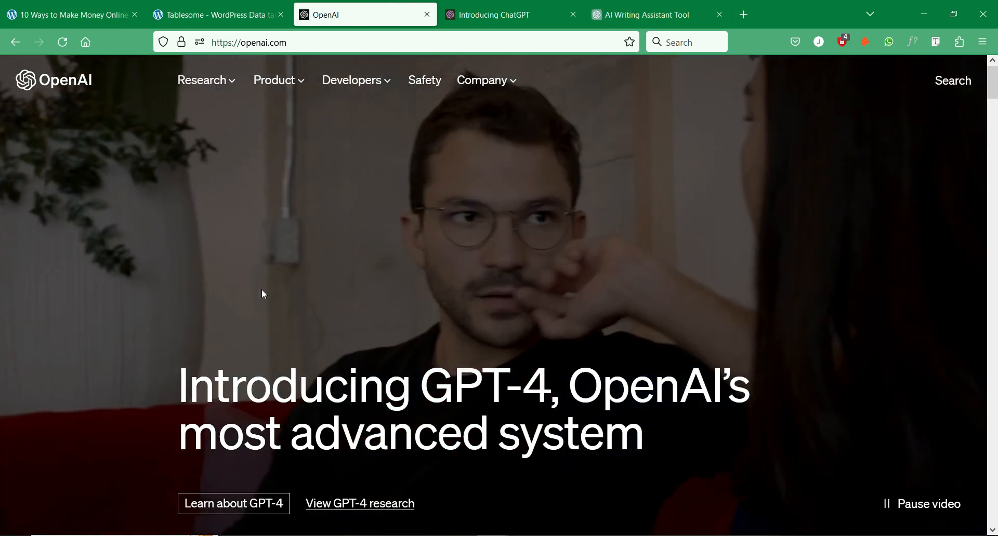
- Review the GPT-4 and gpt-3.5-turbo pricing on the OpenAI site
{"action": "scroll", "coordinate": [48, 220], "scroll_direction": "down", "scroll_amount": 5}
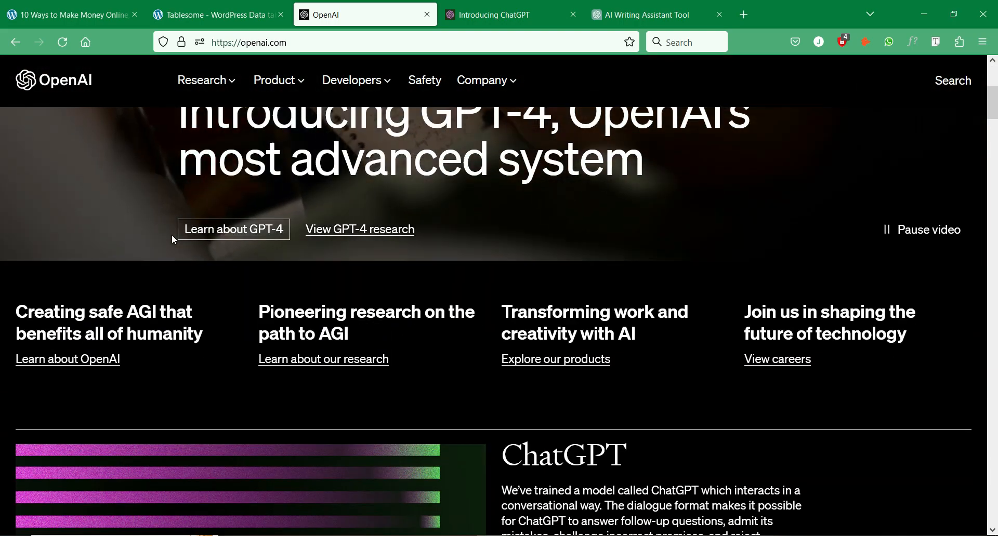
{"action": "scroll", "coordinate": [174, 240], "scroll_direction": "down", "scroll_amount": 20}
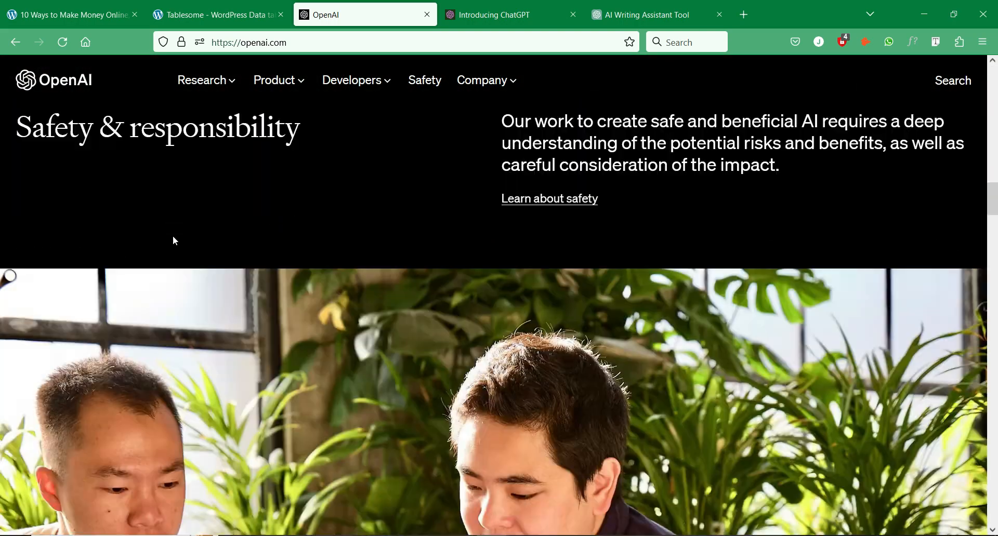
{"action": "scroll", "coordinate": [175, 240], "scroll_direction": "down", "scroll_amount": 6}
{"action": "scroll", "coordinate": [177, 239], "scroll_direction": "up", "scroll_amount": 7}
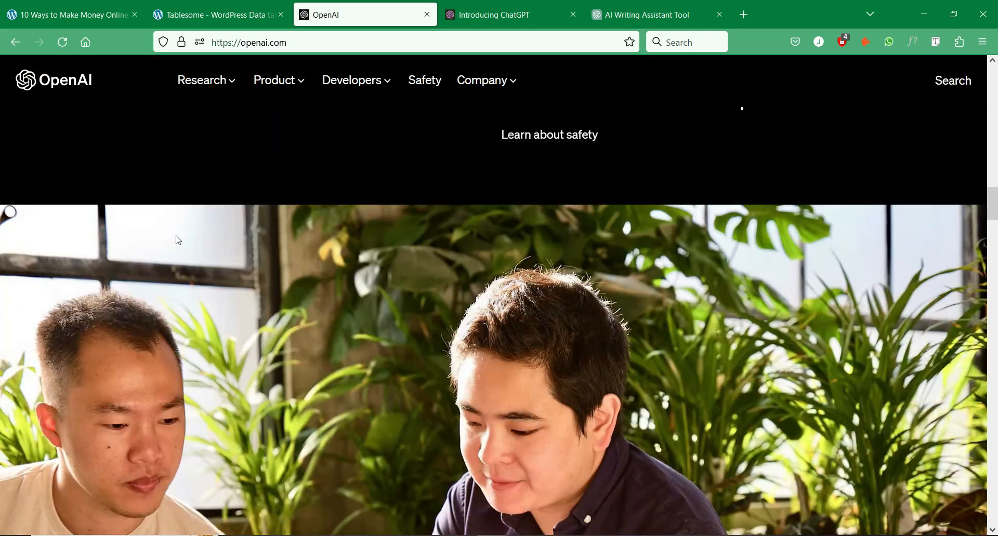
{"action": "scroll", "coordinate": [178, 240], "scroll_direction": "up", "scroll_amount": 20}
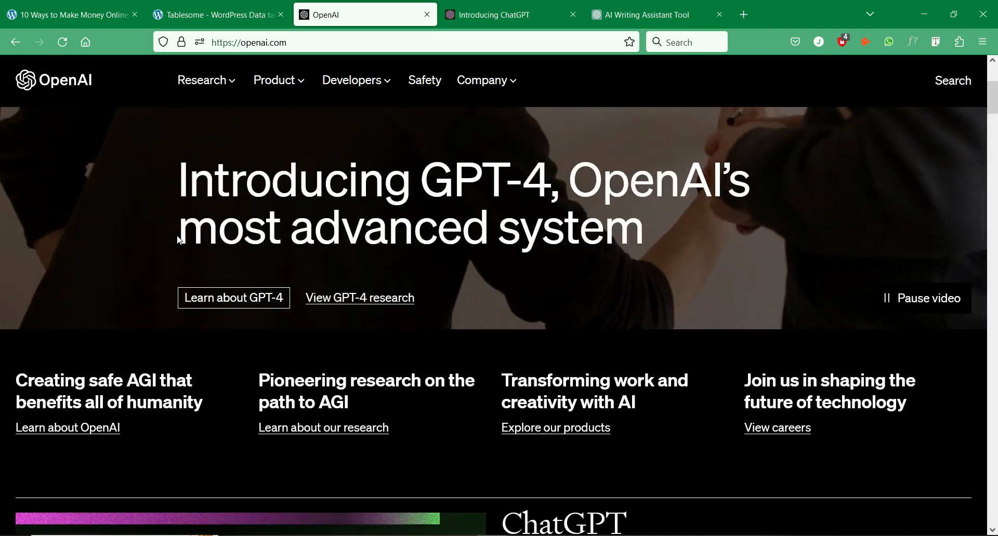
{"action": "scroll", "coordinate": [180, 240], "scroll_direction": "up", "scroll_amount": 4}
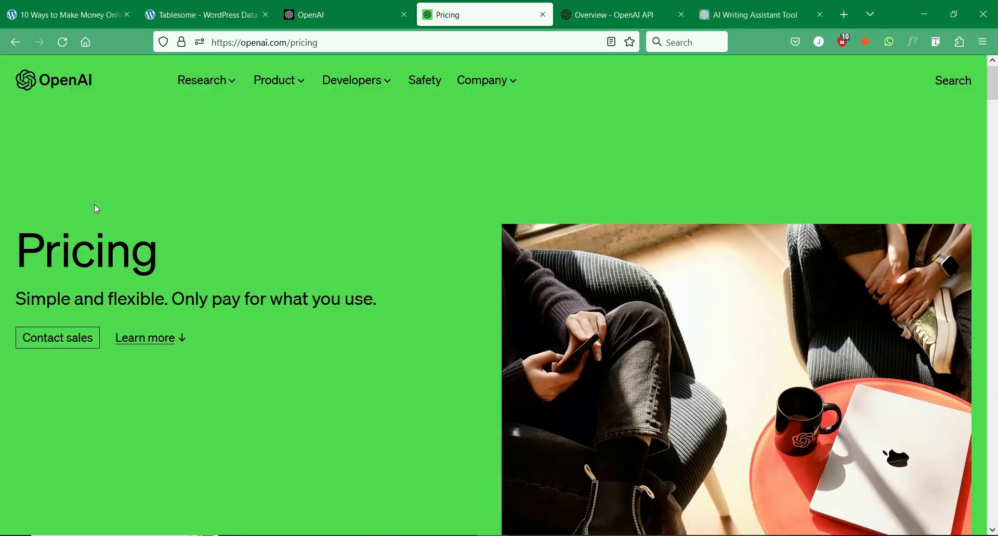
{"action": "scroll", "coordinate": [227, 204], "scroll_direction": "down", "scroll_amount": 12}
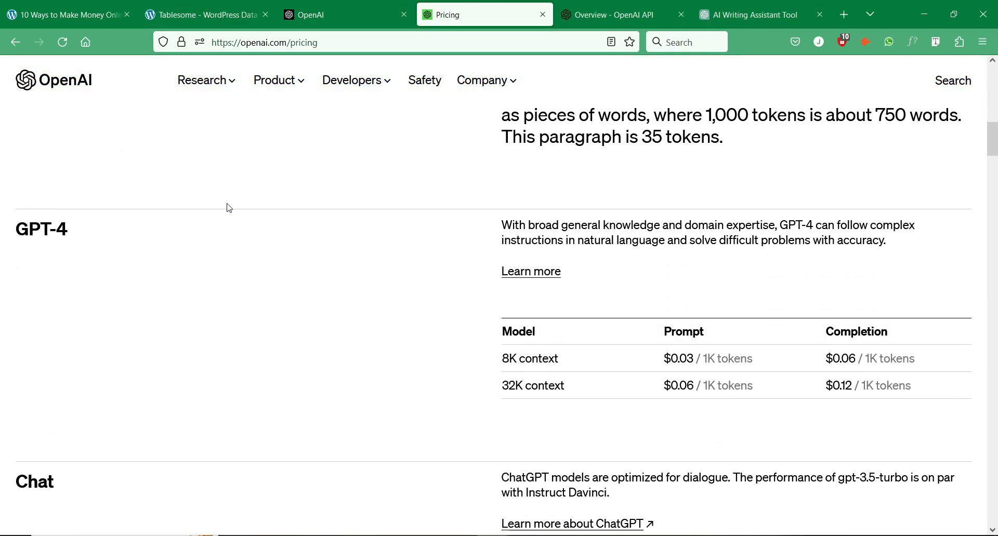
{"action": "scroll", "coordinate": [227, 208], "scroll_direction": "down", "scroll_amount": 7}
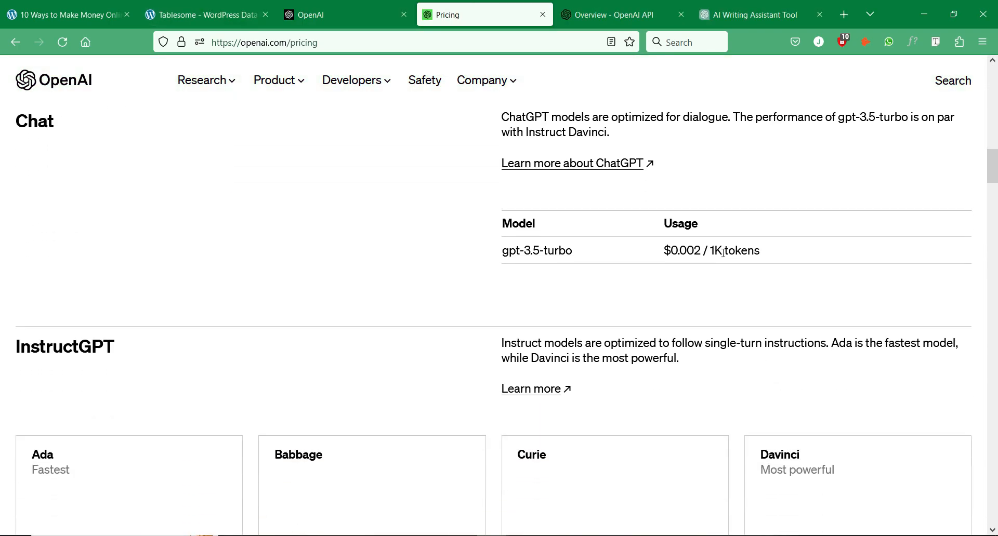
{"action": "left_click_drag", "start_coordinate": [723, 253], "coordinate": [627, 255]}
{"action": "left_click", "coordinate": [644, 251]}
{"action": "scroll", "coordinate": [644, 252], "scroll_direction": "down", "scroll_amount": 8}
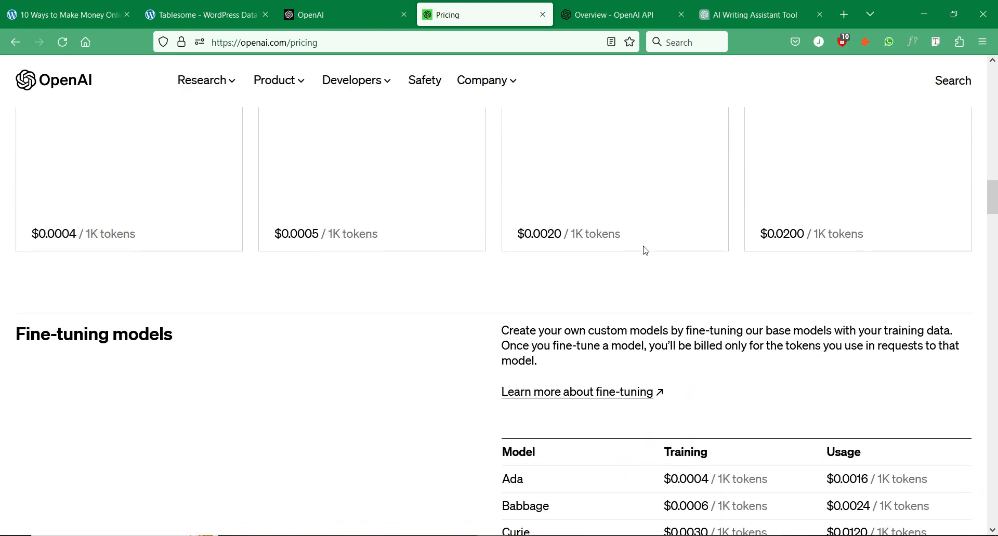
{"action": "scroll", "coordinate": [644, 250], "scroll_direction": "down", "scroll_amount": 4}
{"action": "scroll", "coordinate": [644, 250], "scroll_direction": "up", "scroll_amount": 14}
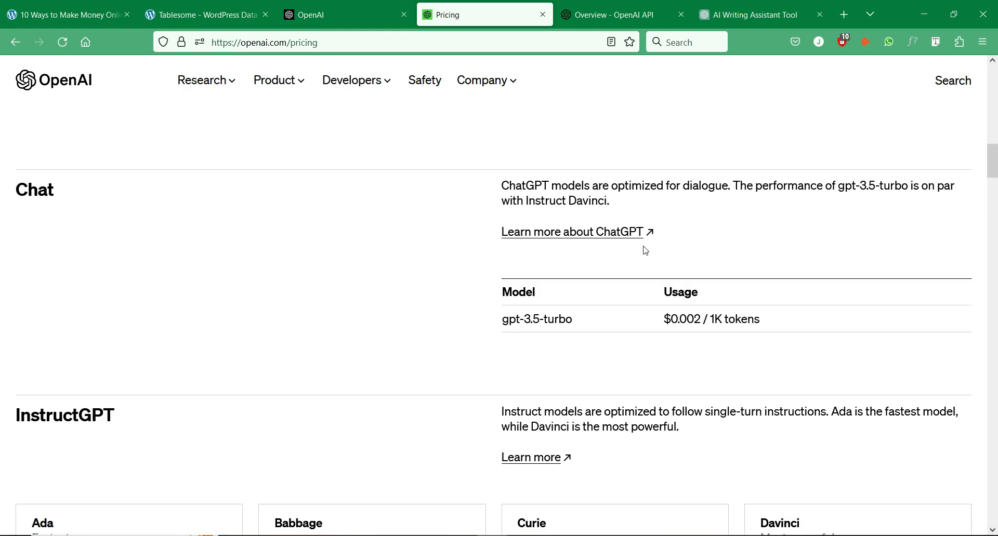
{"action": "scroll", "coordinate": [644, 250], "scroll_direction": "up", "scroll_amount": 10}
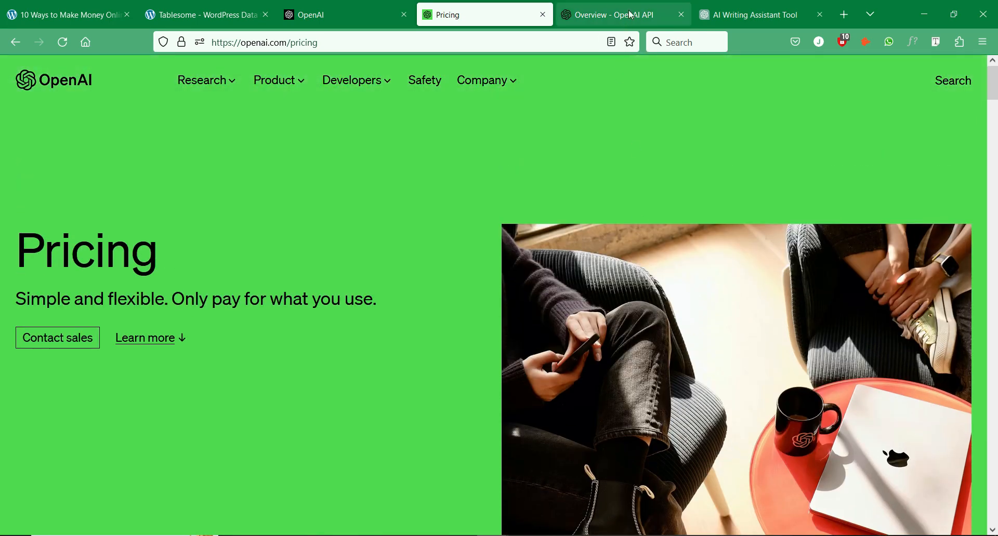
- Browse the OpenAI API overview and open the account sign-up page
{"action": "left_click", "coordinate": [632, 15]}
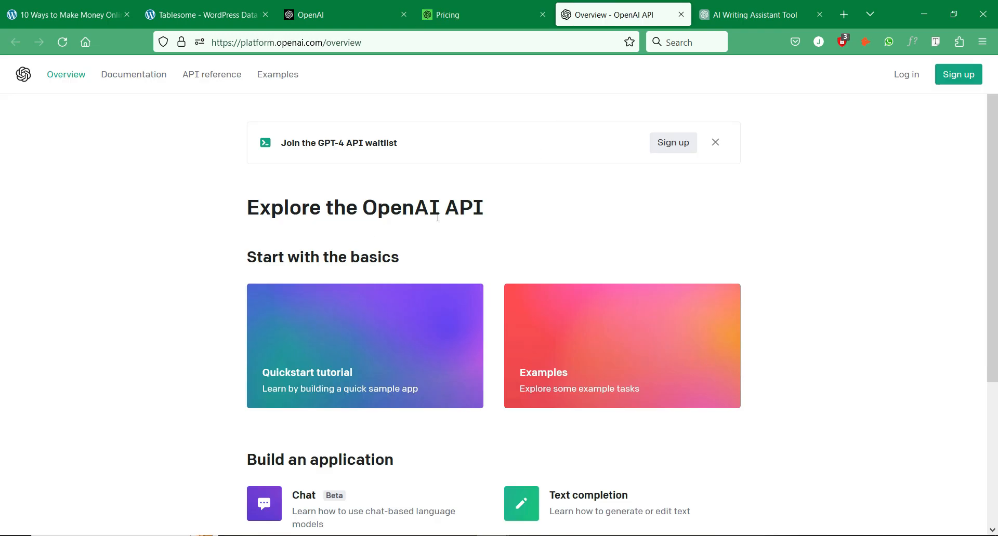
{"action": "scroll", "coordinate": [680, 211], "scroll_direction": "down", "scroll_amount": 4}
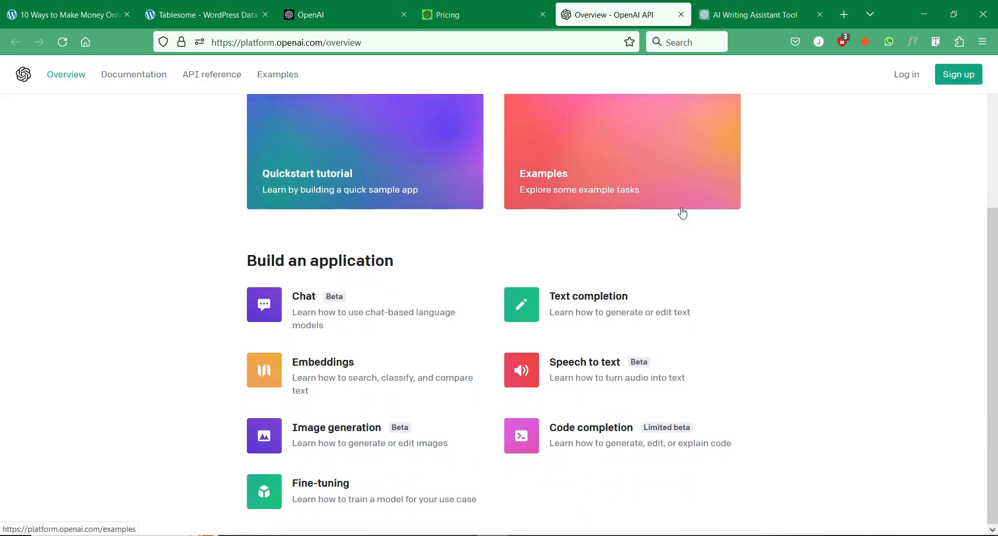
{"action": "scroll", "coordinate": [607, 415], "scroll_direction": "up", "scroll_amount": 4}
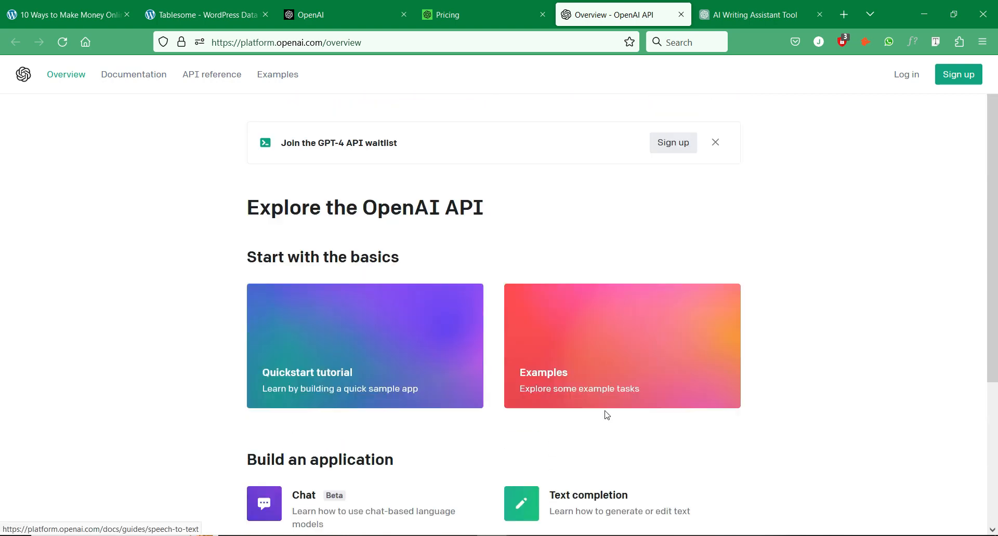
{"action": "left_click", "coordinate": [958, 82]}
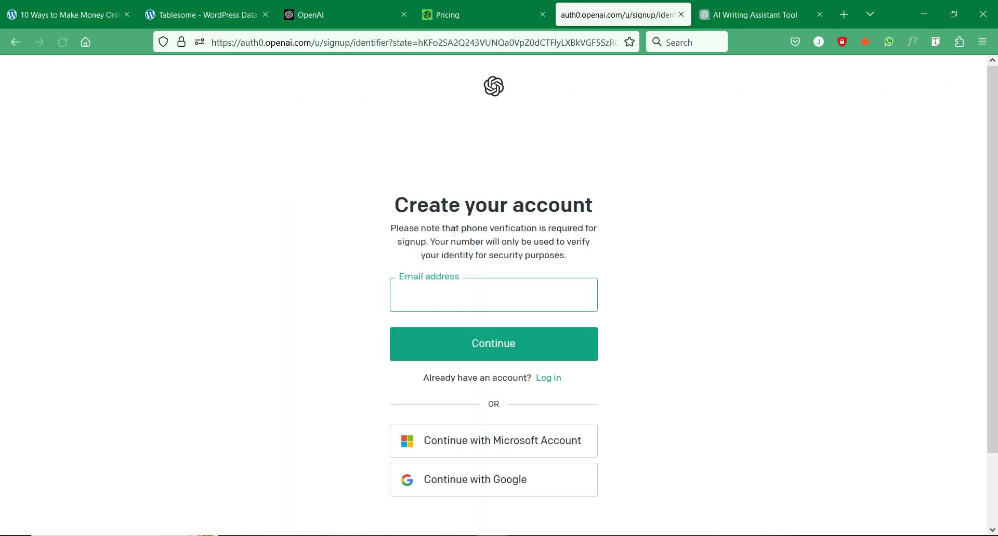
{"action": "scroll", "coordinate": [517, 462], "scroll_direction": "up", "scroll_amount": 3}
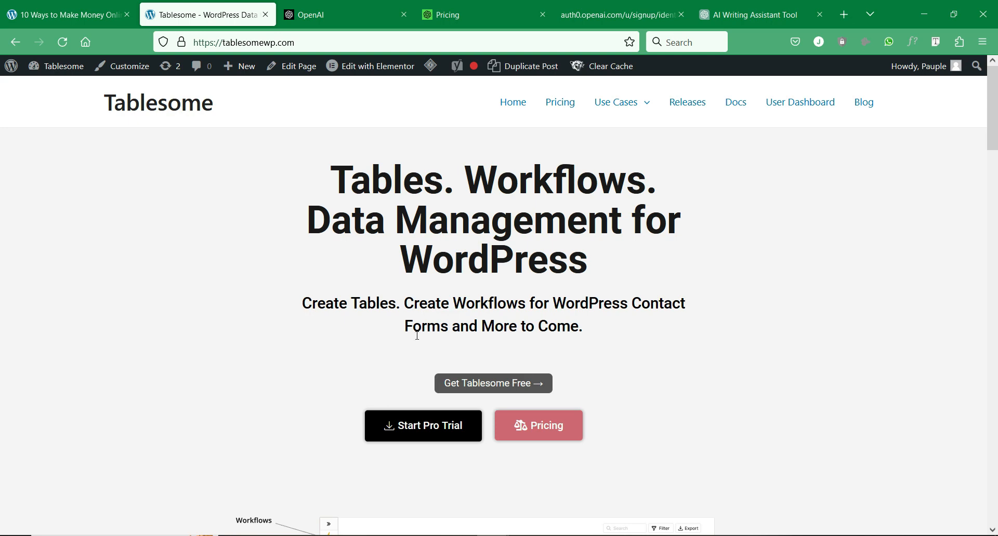
{"action": "scroll", "coordinate": [431, 332], "scroll_direction": "down", "scroll_amount": 13}
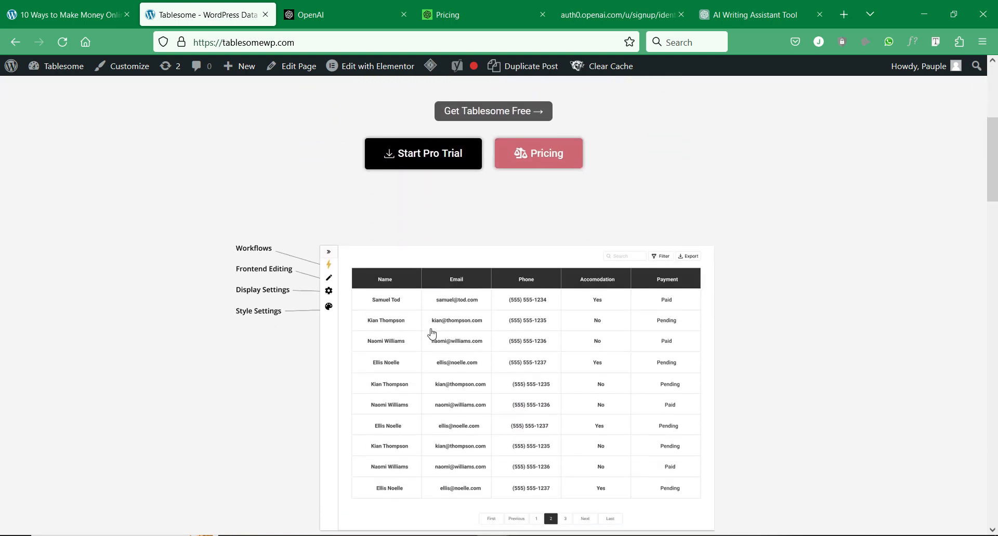
{"action": "scroll", "coordinate": [433, 333], "scroll_direction": "down", "scroll_amount": 6}
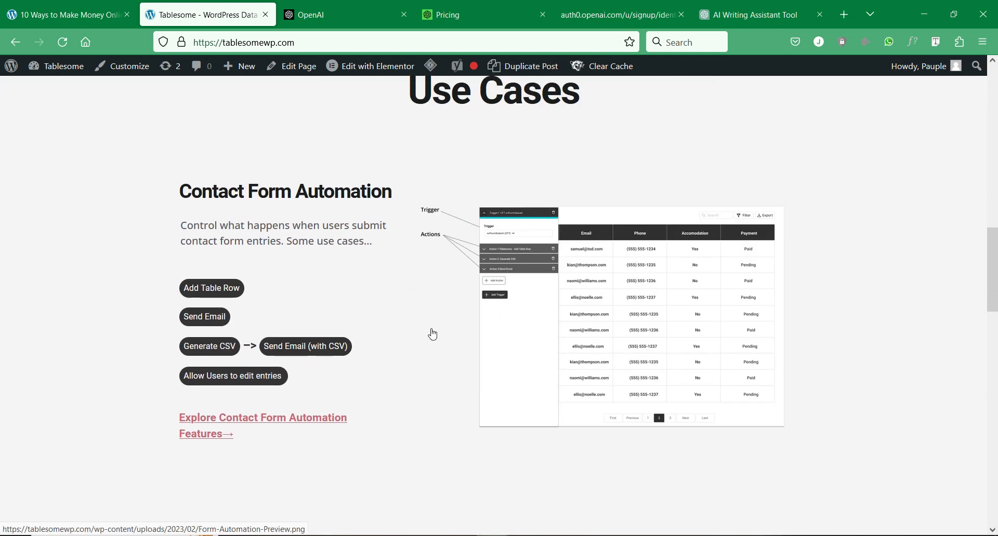
{"action": "scroll", "coordinate": [432, 334], "scroll_direction": "down", "scroll_amount": 9}
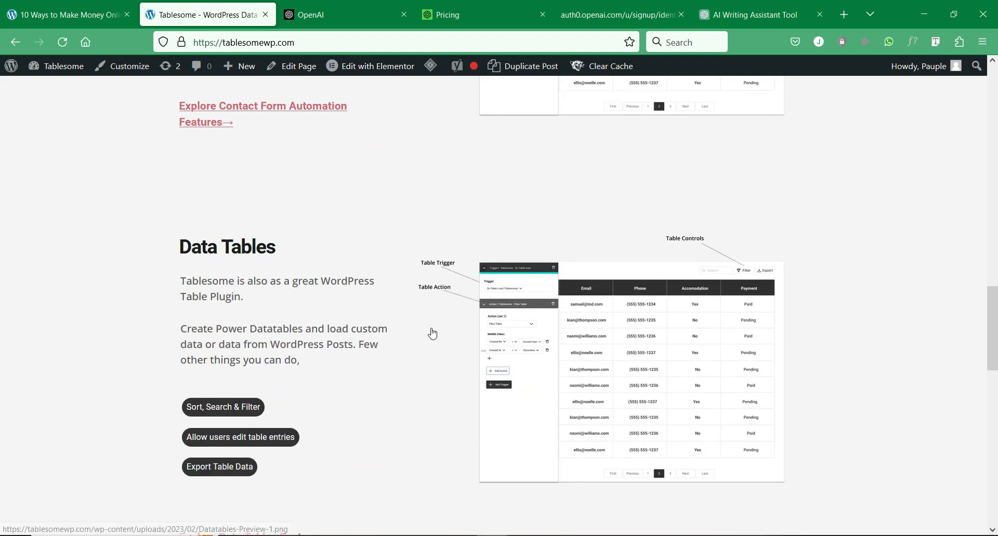
{"action": "scroll", "coordinate": [433, 334], "scroll_direction": "down", "scroll_amount": 2}
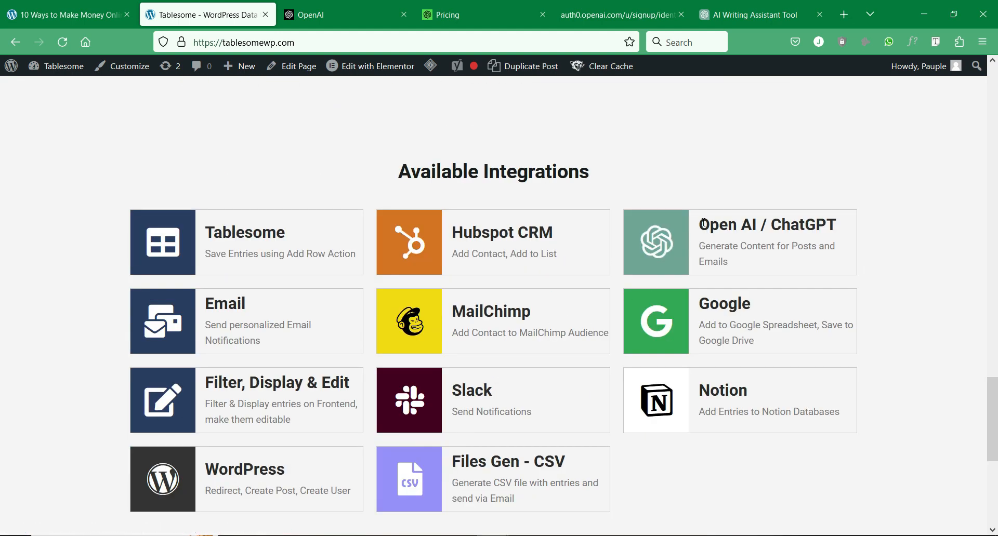
{"action": "left_click_drag", "start_coordinate": [703, 223], "coordinate": [774, 264]}
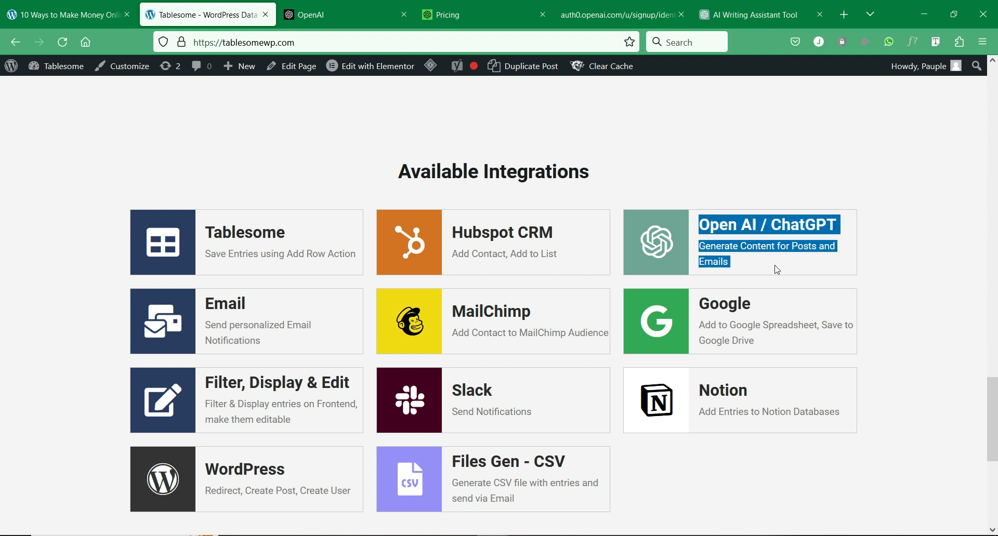
{"action": "left_click", "coordinate": [781, 266]}
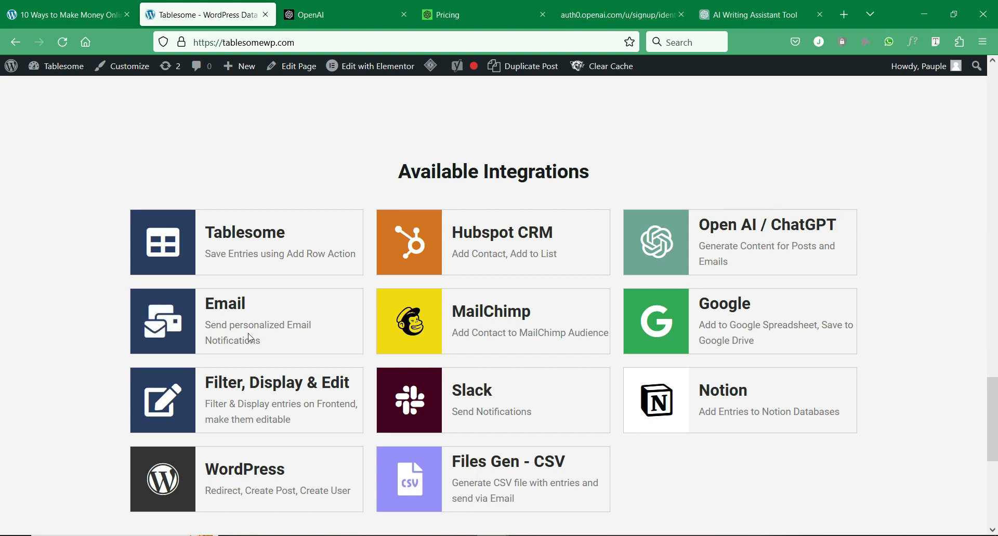
{"action": "left_click_drag", "start_coordinate": [250, 339], "coordinate": [204, 309]}
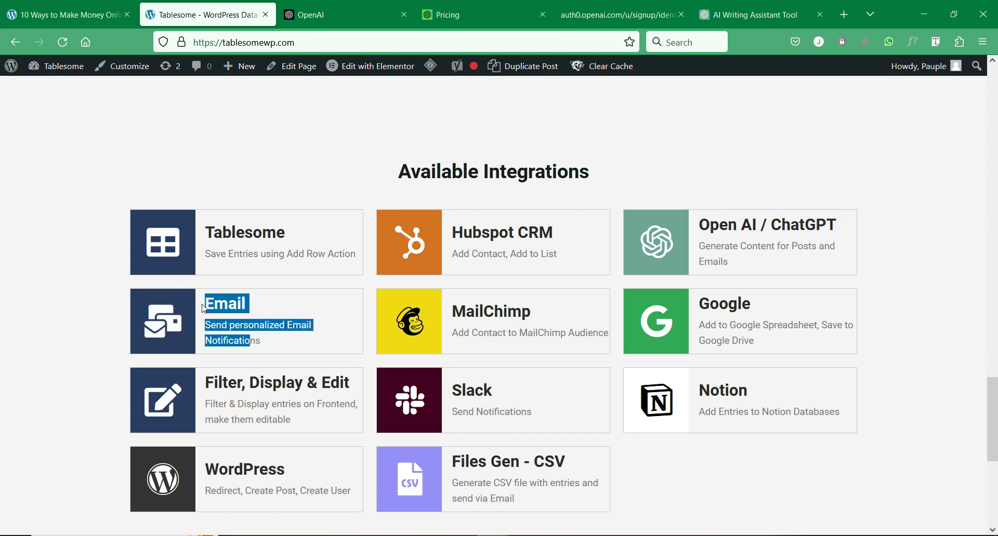
{"action": "left_click", "coordinate": [242, 340]}
{"action": "scroll", "coordinate": [272, 405], "scroll_direction": "down", "scroll_amount": 2}
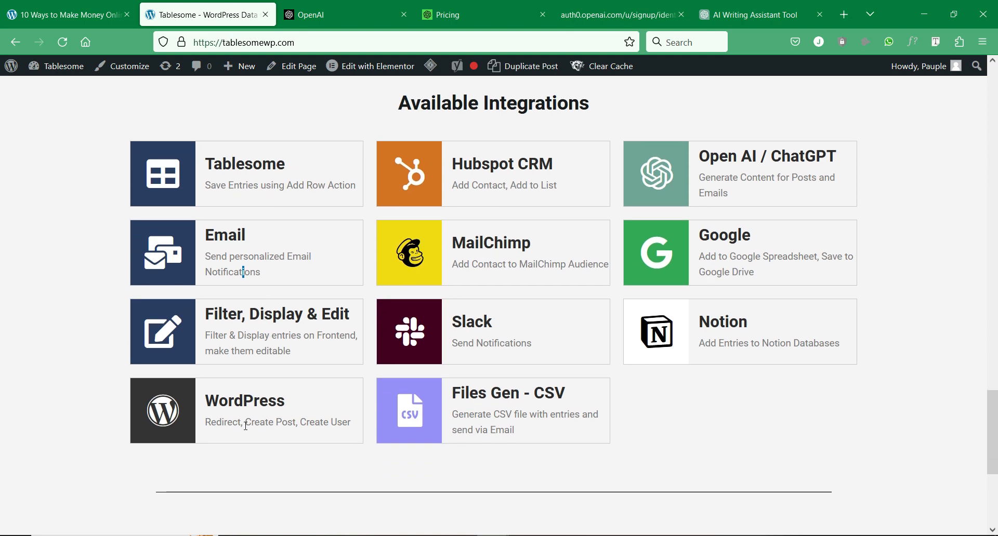
{"action": "left_click_drag", "start_coordinate": [244, 423], "coordinate": [305, 425]}
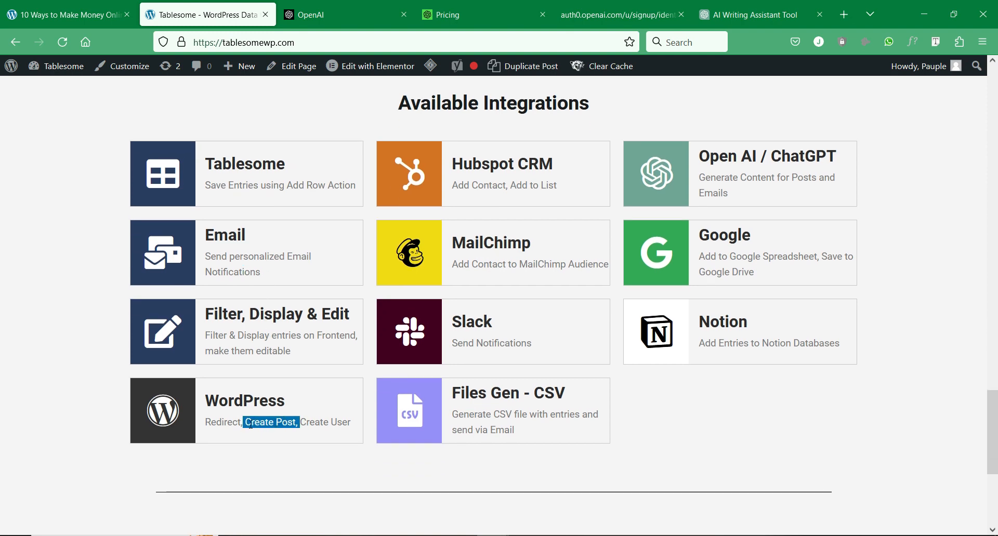
{"action": "scroll", "coordinate": [271, 423], "scroll_direction": "up", "scroll_amount": 12}
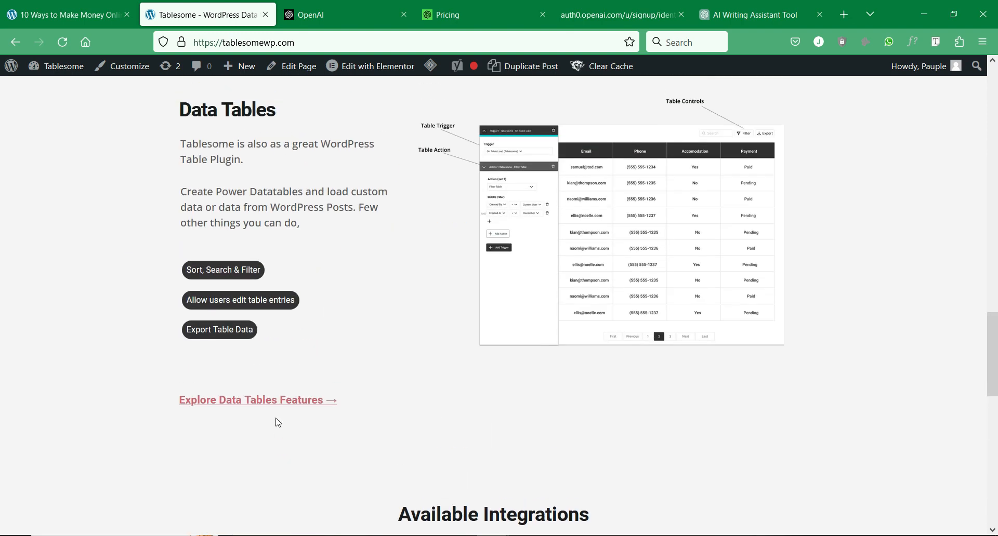
{"action": "scroll", "coordinate": [278, 422], "scroll_direction": "up", "scroll_amount": 10}
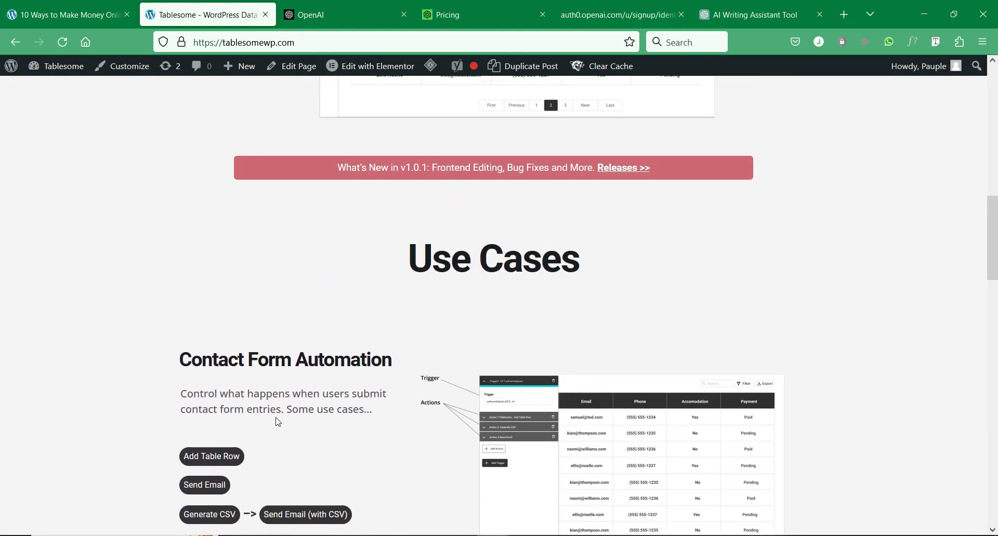
{"action": "scroll", "coordinate": [277, 423], "scroll_direction": "up", "scroll_amount": 1}
{"action": "scroll", "coordinate": [277, 423], "scroll_direction": "down", "scroll_amount": 3}
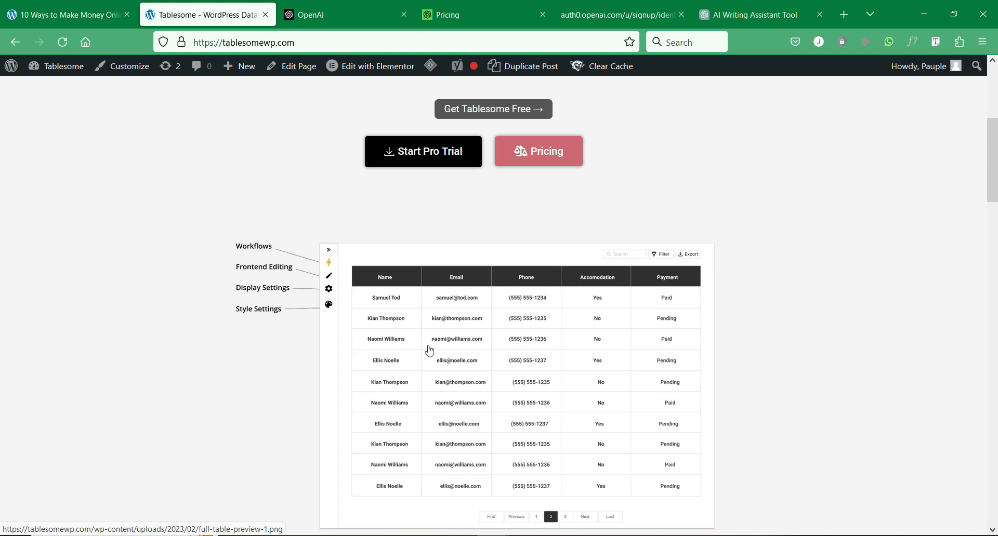
{"action": "scroll", "coordinate": [430, 350], "scroll_direction": "up", "scroll_amount": 2}
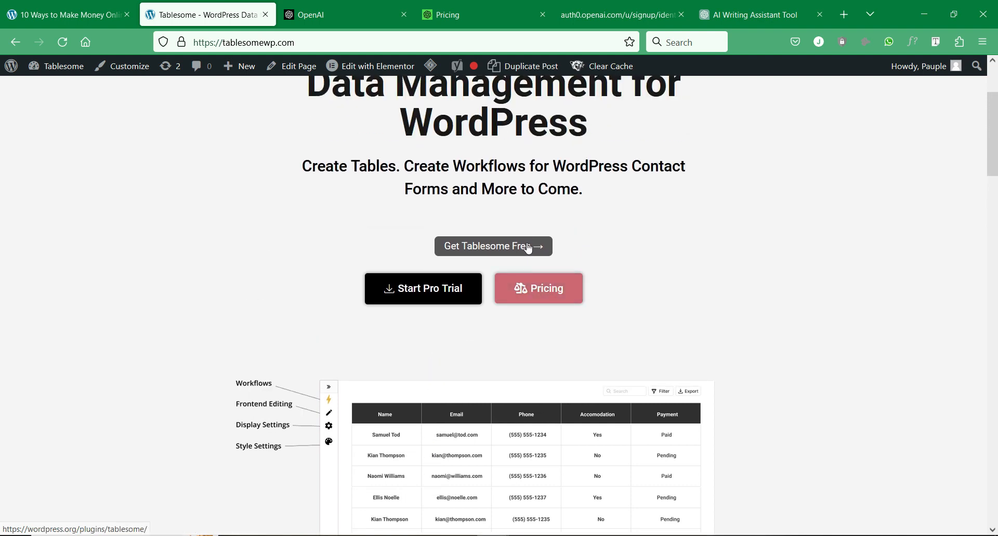
{"action": "scroll", "coordinate": [508, 258], "scroll_direction": "up", "scroll_amount": 2}
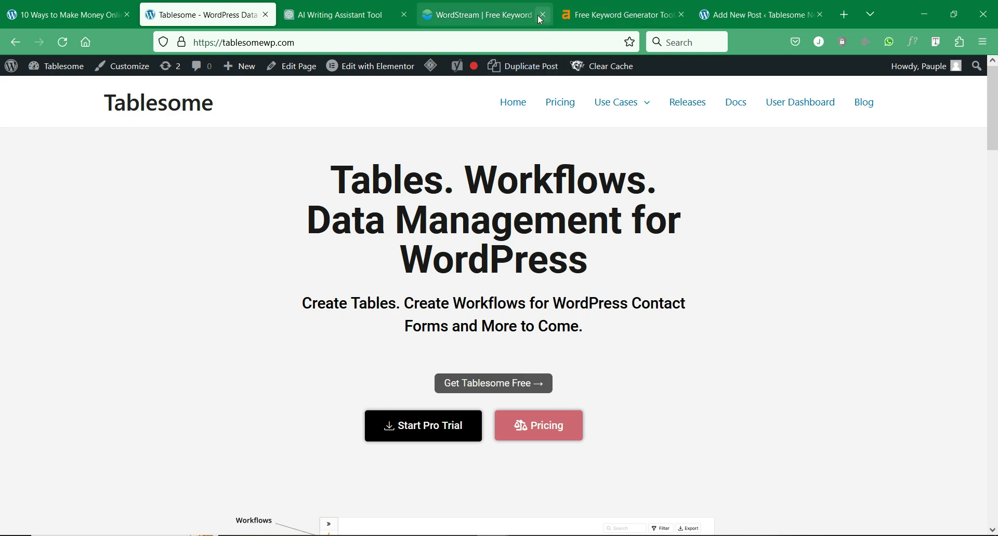
- Scan WordStream's 21 keyword results (1,900 searches) for 'ai writing assistant'
{"action": "left_click", "coordinate": [458, 16]}
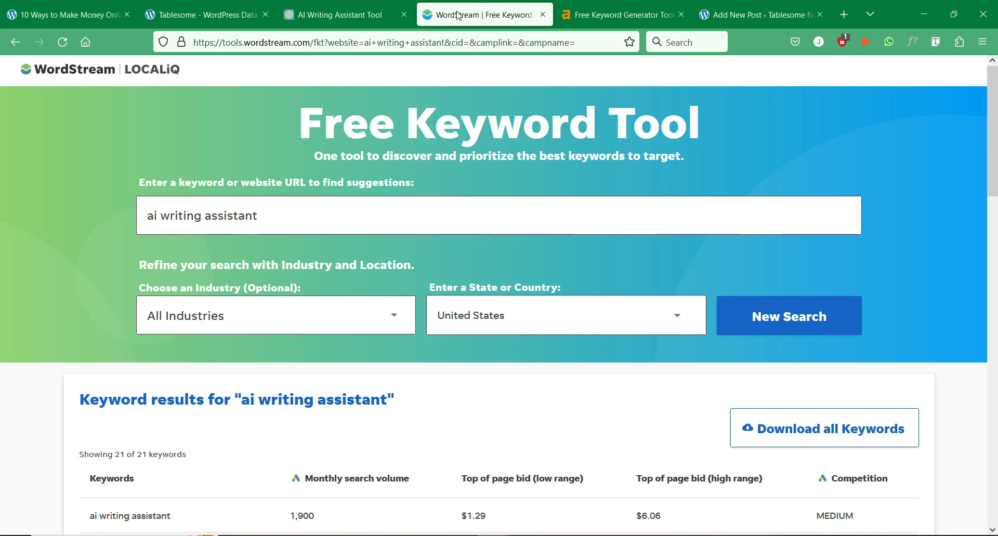
{"action": "triple_click", "coordinate": [217, 217]}
{"action": "scroll", "coordinate": [250, 242], "scroll_direction": "down", "scroll_amount": 5}
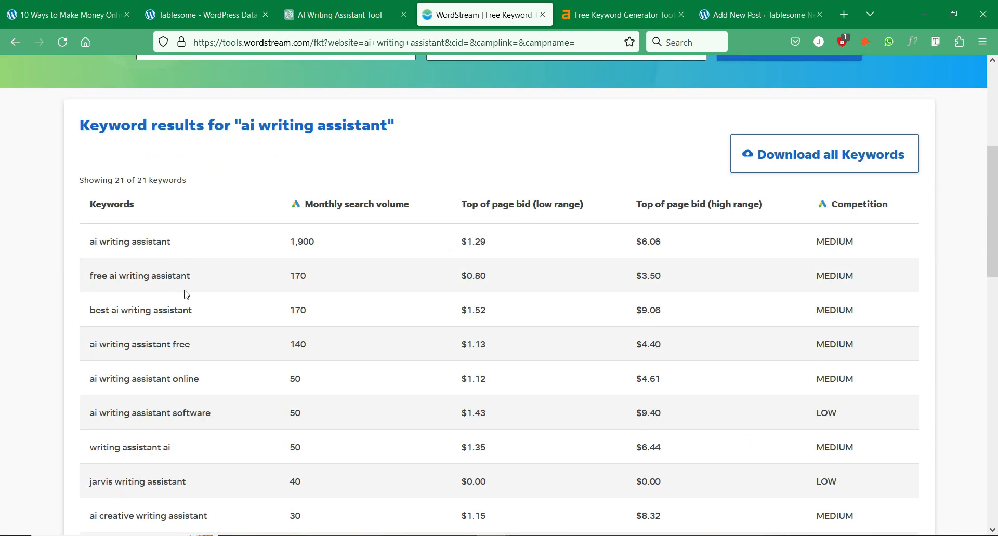
{"action": "scroll", "coordinate": [111, 335], "scroll_direction": "down", "scroll_amount": 12}
{"action": "scroll", "coordinate": [120, 334], "scroll_direction": "up", "scroll_amount": 8}
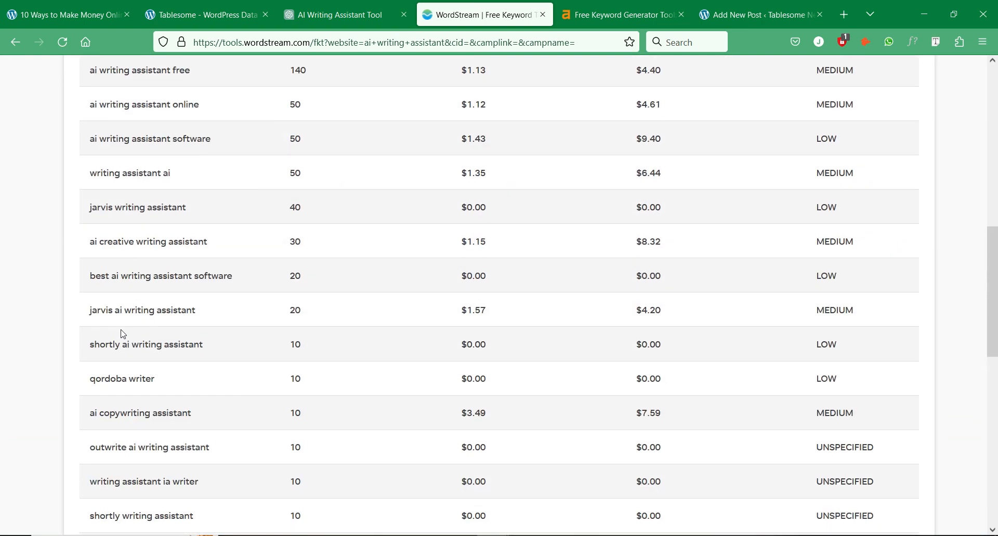
{"action": "scroll", "coordinate": [123, 333], "scroll_direction": "up", "scroll_amount": 5}
- Check Ahrefs' 25 ideas under Questions and Phrase match, then return to ChatGPT
{"action": "left_click", "coordinate": [618, 15]}
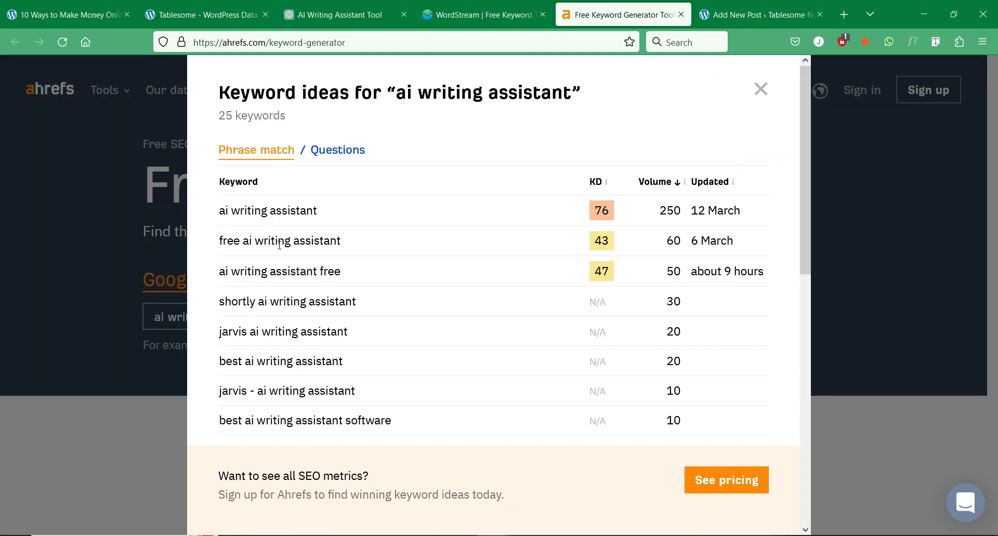
{"action": "scroll", "coordinate": [279, 245], "scroll_direction": "down", "scroll_amount": 7}
{"action": "scroll", "coordinate": [353, 403], "scroll_direction": "up", "scroll_amount": 7}
{"action": "left_click", "coordinate": [338, 151]}
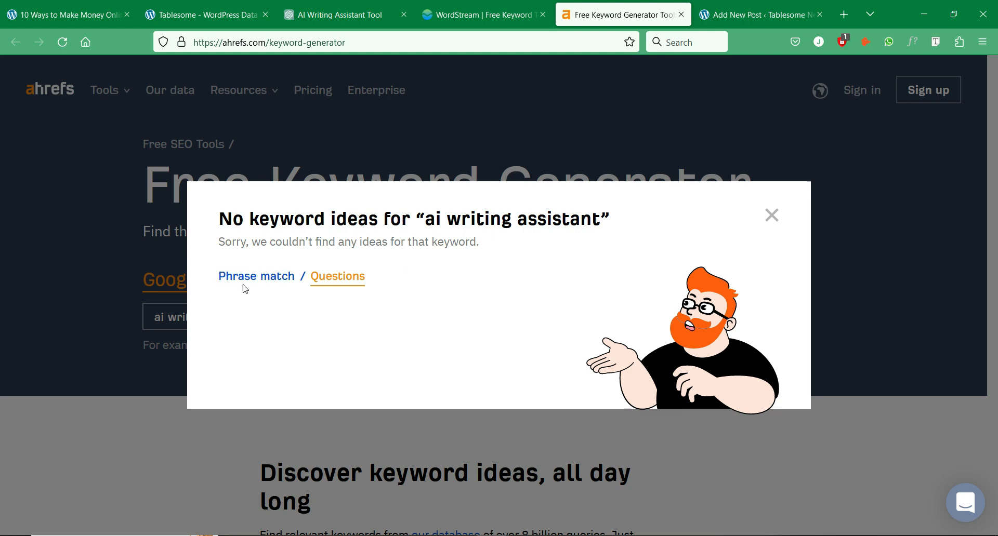
{"action": "left_click", "coordinate": [264, 281]}
{"action": "left_click", "coordinate": [330, 15]}
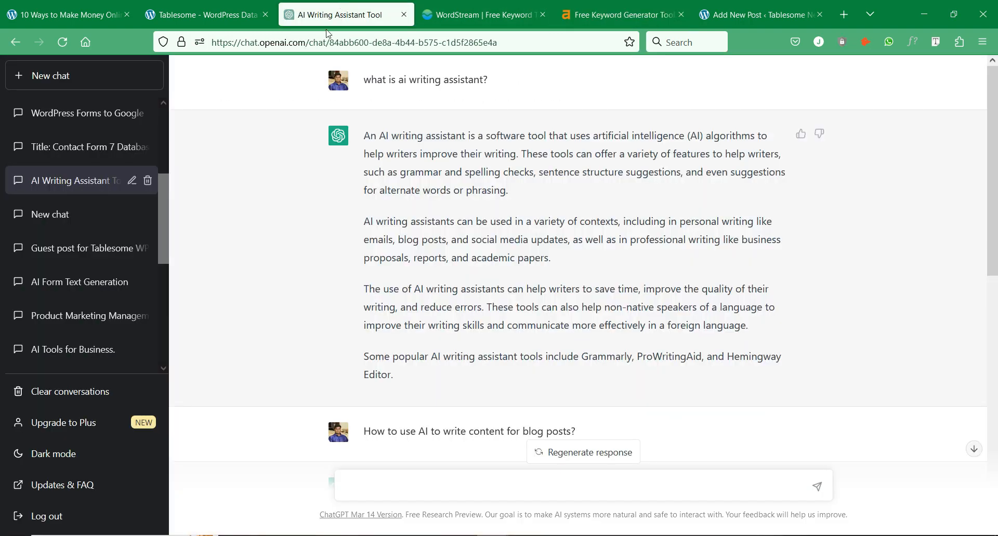
- Title the new WordPress post 'what is ai writing assistant?' using ChatGPT's question
{"action": "triple_click", "coordinate": [465, 79]}
{"action": "key", "text": "ctrl+c"}
{"action": "left_click", "coordinate": [762, 12]}
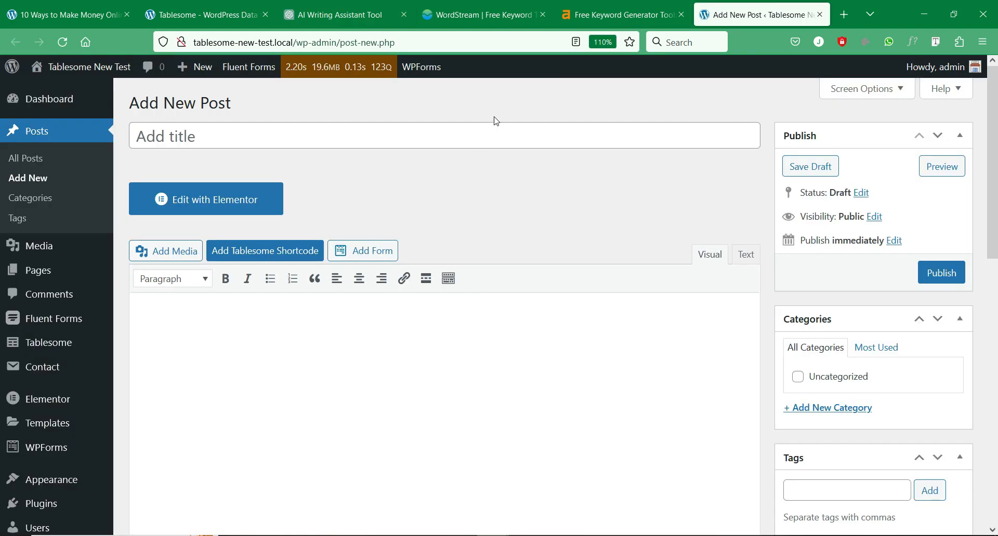
{"action": "left_click", "coordinate": [486, 135]}
{"action": "key", "text": "ctrl+v"}
{"action": "key", "text": "ctrl+3"}
- Paste ChatGPT's full answer into the post body, then open the 10 Ways post
{"action": "left_click", "coordinate": [370, 180]}
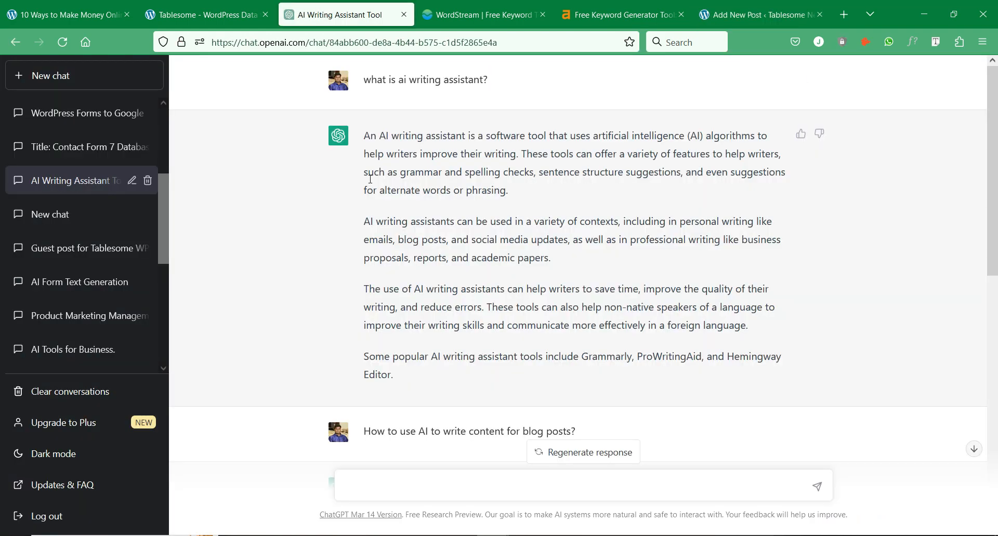
{"action": "left_click_drag", "start_coordinate": [366, 140], "coordinate": [448, 376]}
{"action": "key", "text": "ctrl+c"}
{"action": "left_click", "coordinate": [741, 14]}
{"action": "left_click", "coordinate": [576, 331]}
{"action": "key", "text": "ctrl+v"}
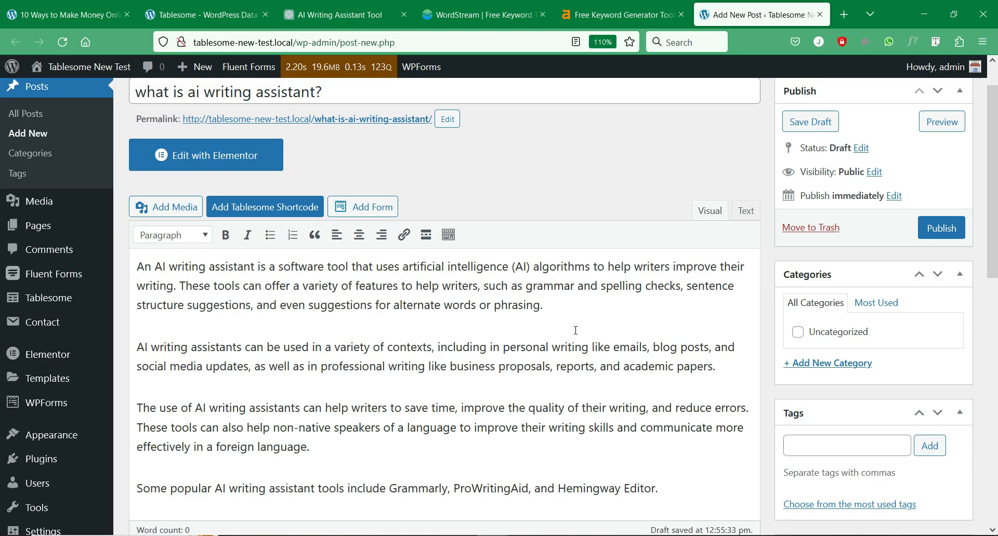
{"action": "scroll", "coordinate": [366, 159], "scroll_direction": "up", "scroll_amount": 2}
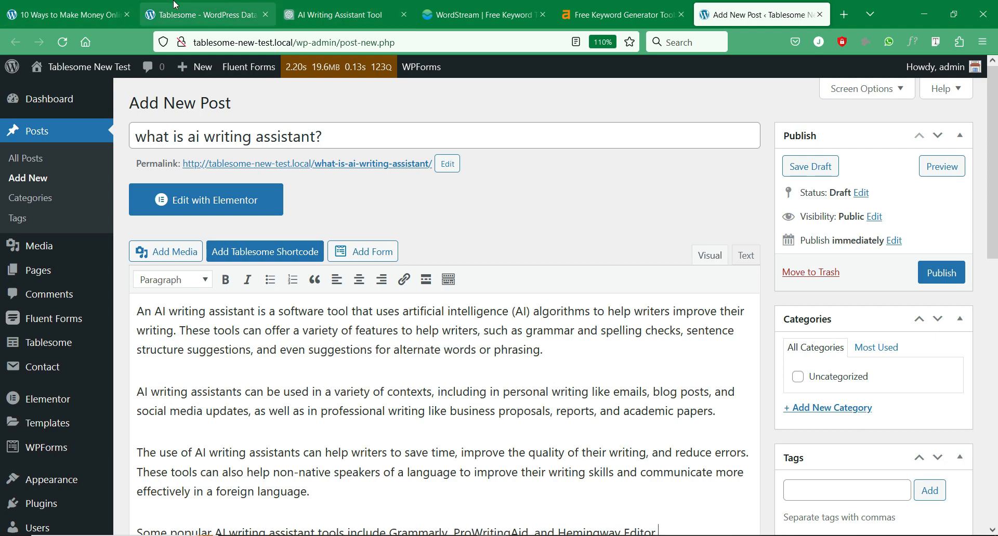
{"action": "left_click", "coordinate": [94, 5]}
{"action": "scroll", "coordinate": [251, 285], "scroll_direction": "down", "scroll_amount": 20}
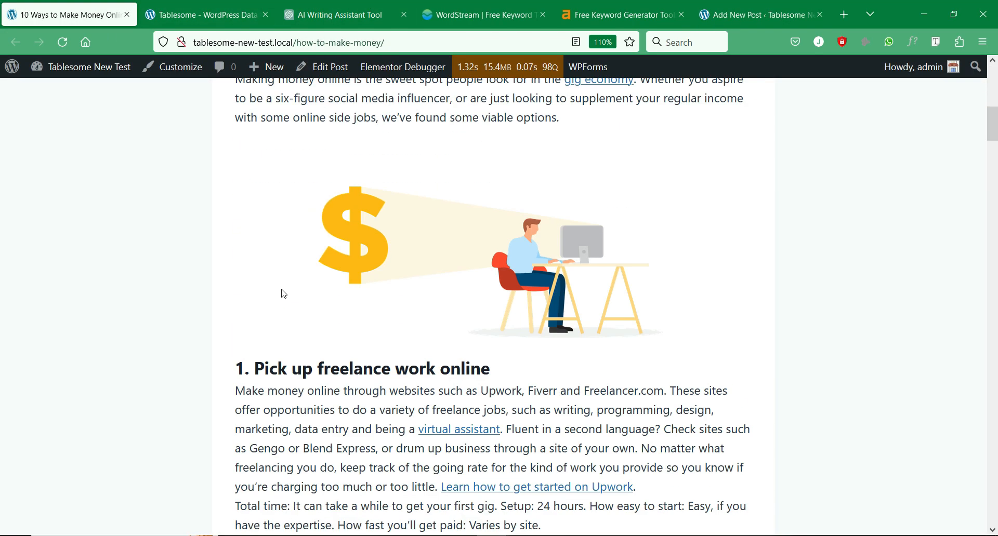
- Enter 'Can AI replace content writers?' in the form's question box
{"action": "left_click_drag", "start_coordinate": [995, 232], "coordinate": [995, 432]}
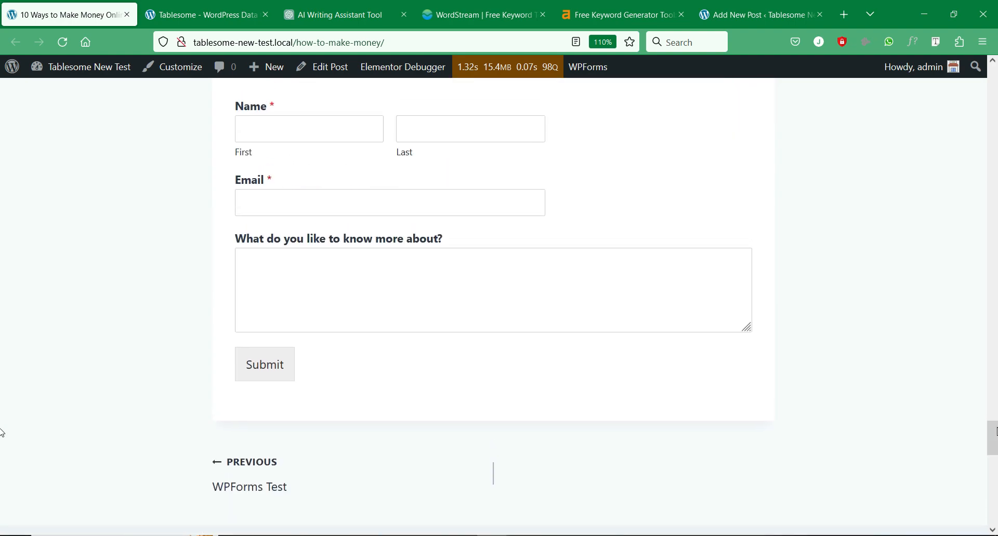
{"action": "scroll", "coordinate": [378, 356], "scroll_direction": "up", "scroll_amount": 2}
{"action": "left_click", "coordinate": [383, 355]}
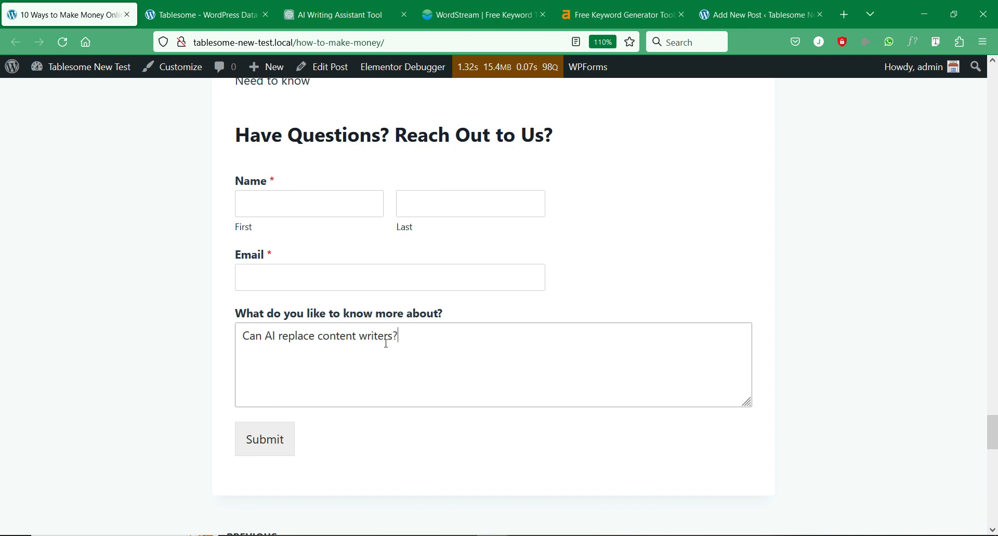
{"action": "double_click", "coordinate": [387, 343]}
{"action": "left_click", "coordinate": [440, 344]}
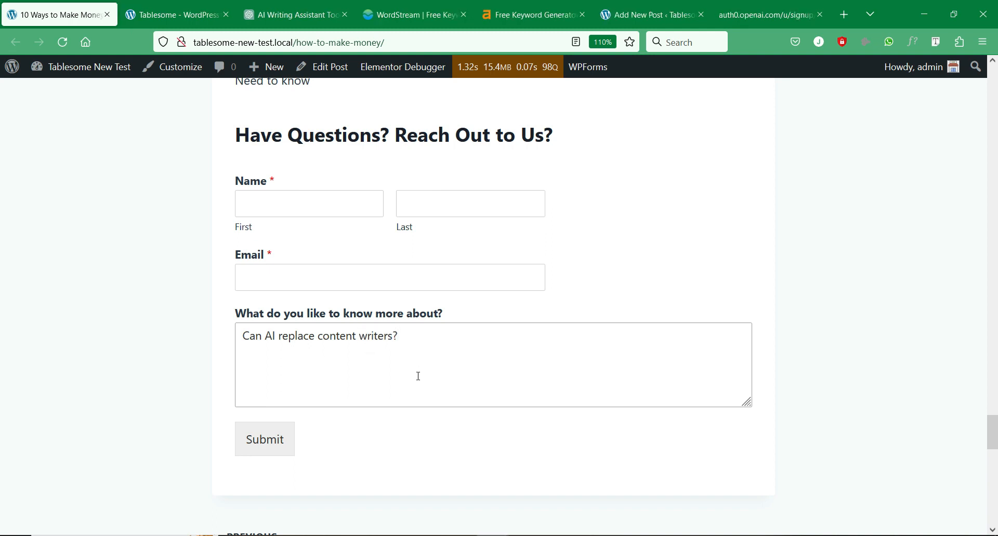
- Scroll through the post to review the Have Questions? Reach Out to Us? form
{"action": "scroll", "coordinate": [418, 377], "scroll_direction": "up", "scroll_amount": 15}
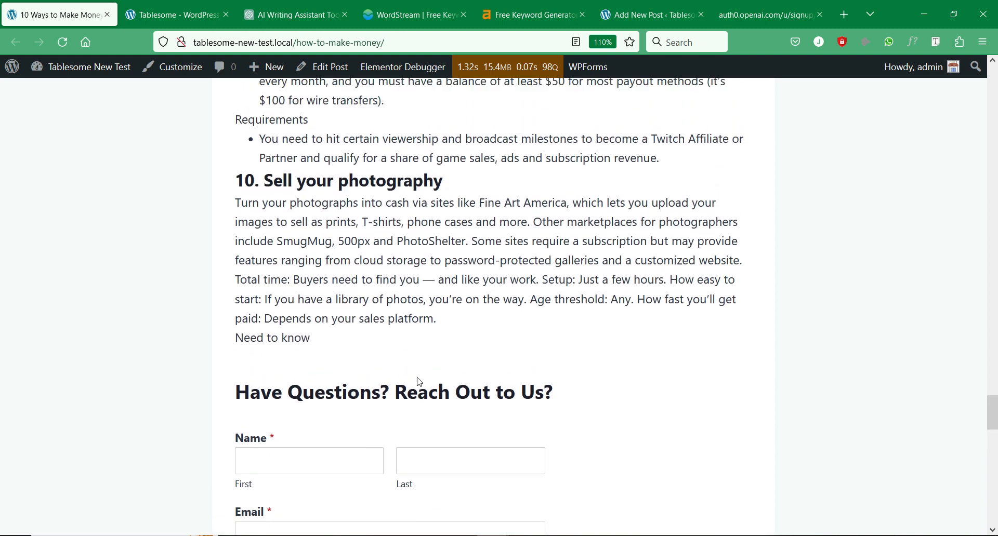
{"action": "scroll", "coordinate": [420, 383], "scroll_direction": "up", "scroll_amount": 20}
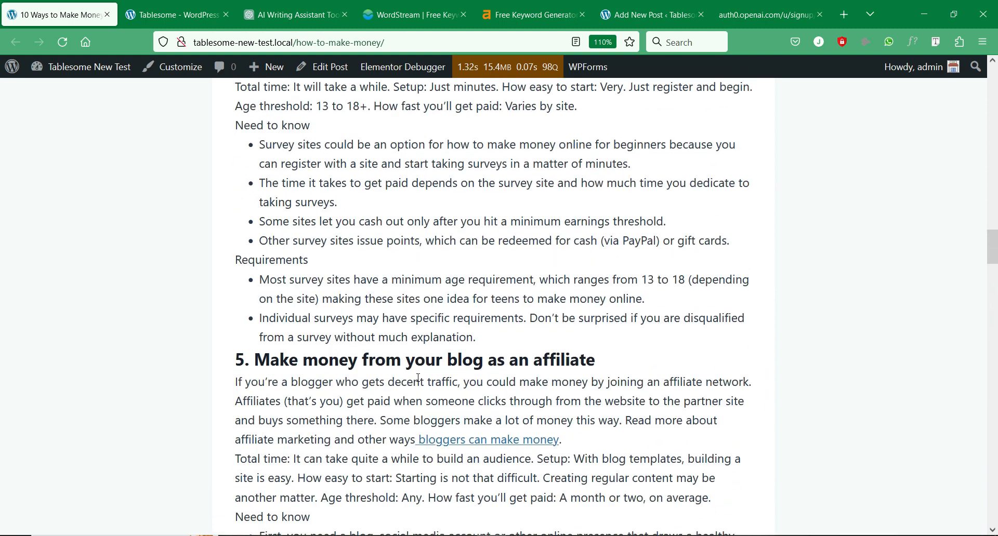
{"action": "scroll", "coordinate": [422, 374], "scroll_direction": "up", "scroll_amount": 10}
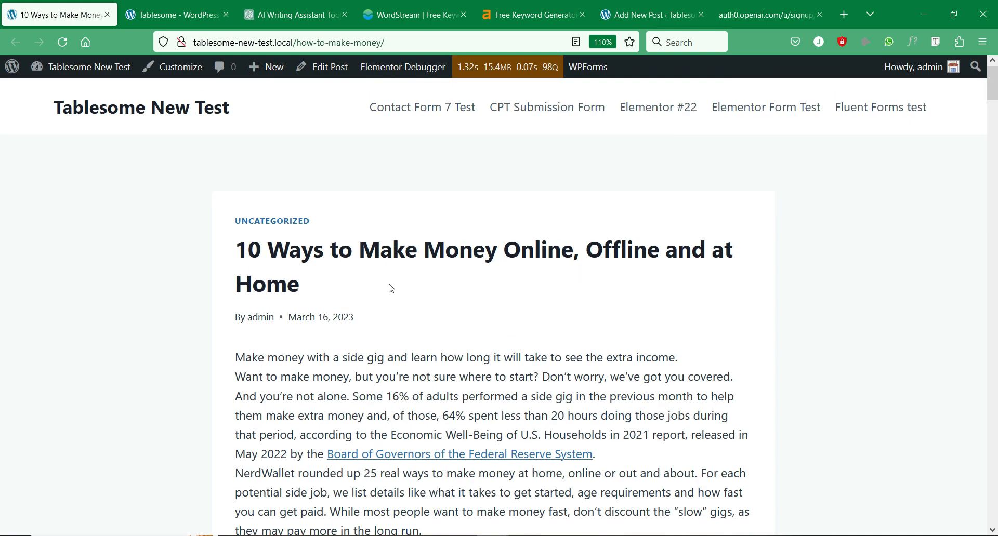
{"action": "scroll", "coordinate": [310, 330], "scroll_direction": "down", "scroll_amount": 5}
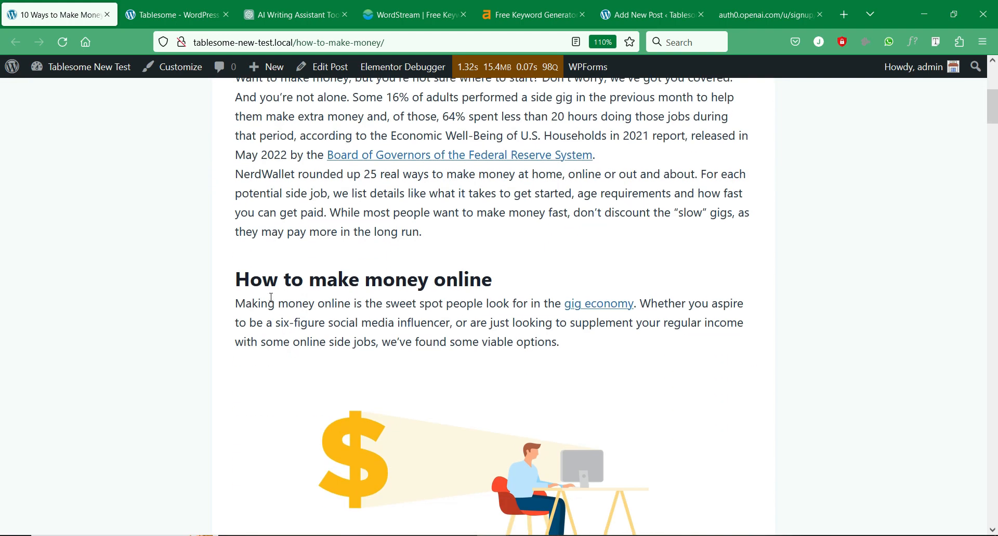
{"action": "scroll", "coordinate": [499, 292], "scroll_direction": "down", "scroll_amount": 6}
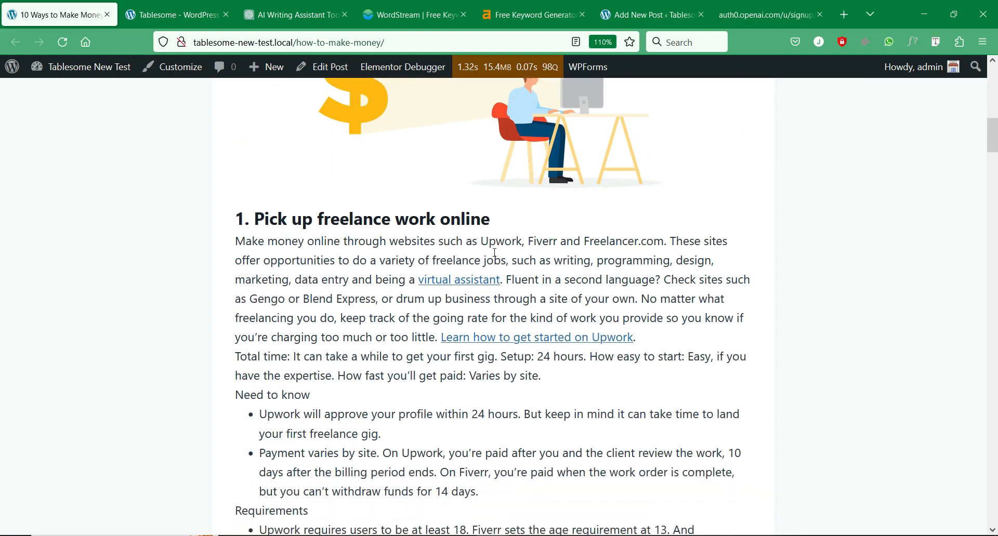
{"action": "scroll", "coordinate": [494, 252], "scroll_direction": "down", "scroll_amount": 13}
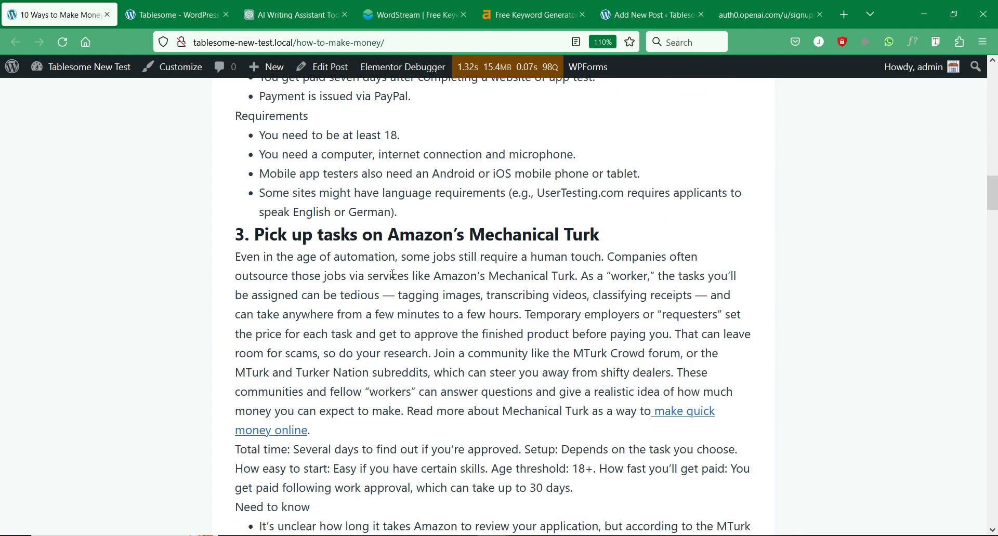
{"action": "scroll", "coordinate": [393, 275], "scroll_direction": "down", "scroll_amount": 9}
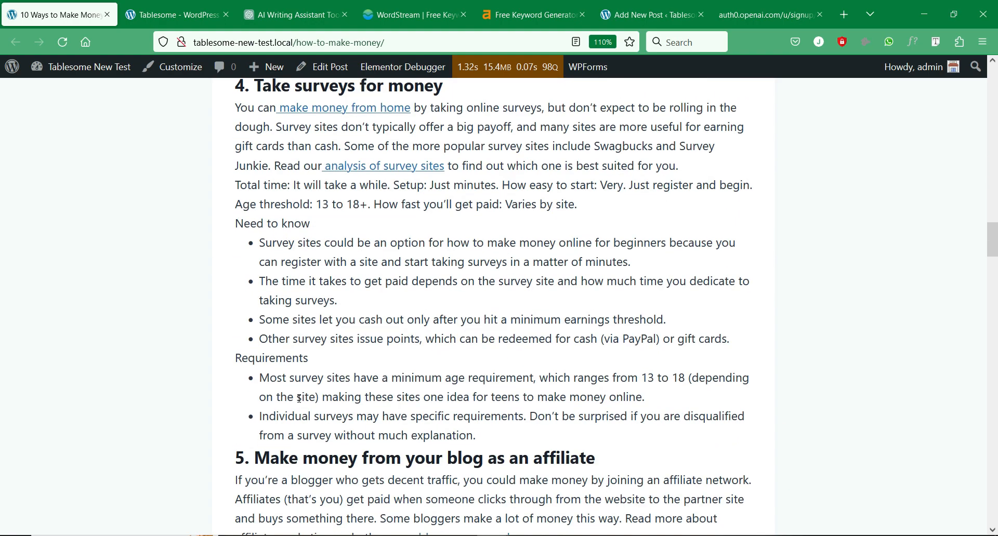
{"action": "scroll", "coordinate": [299, 399], "scroll_direction": "down", "scroll_amount": 16}
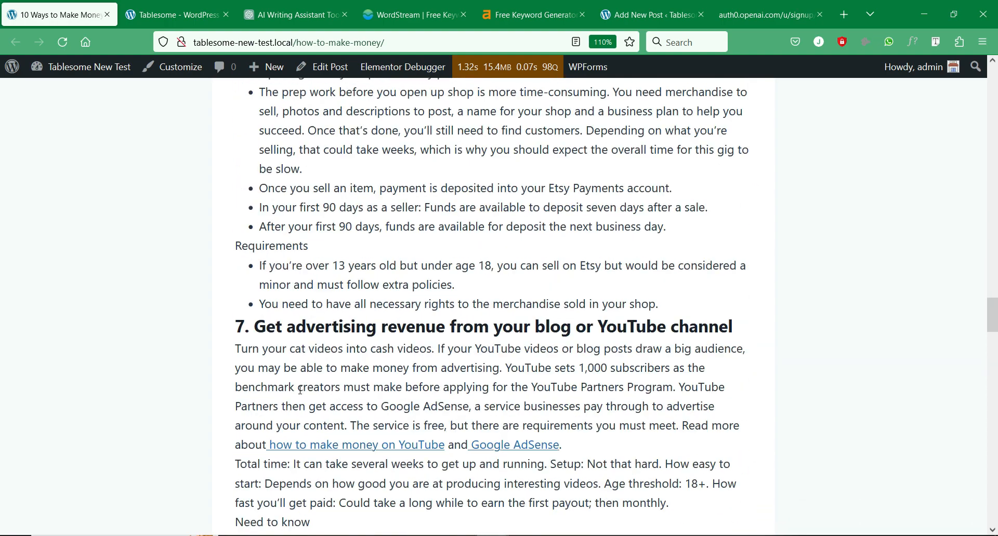
{"action": "scroll", "coordinate": [300, 390], "scroll_direction": "down", "scroll_amount": 20}
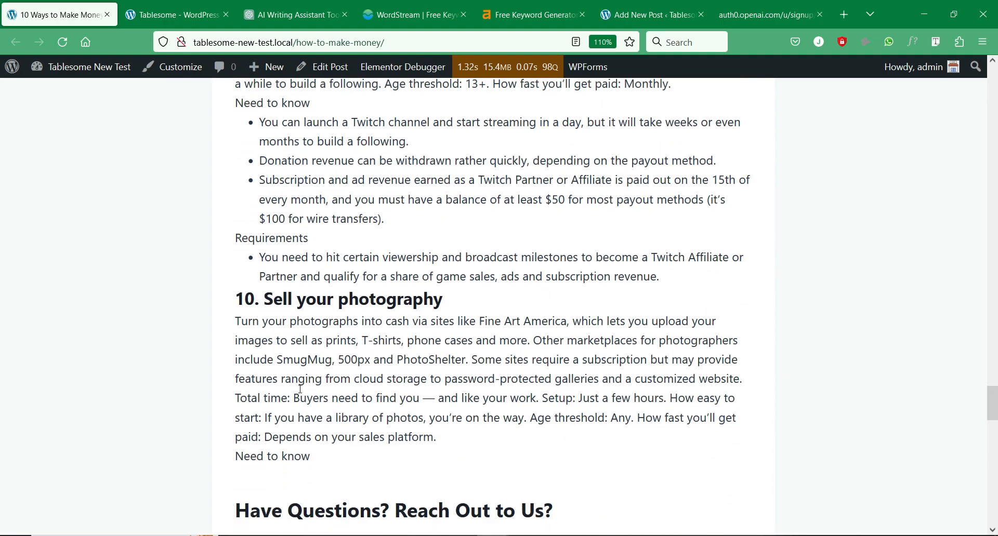
{"action": "scroll", "coordinate": [301, 389], "scroll_direction": "down", "scroll_amount": 5}
{"action": "scroll", "coordinate": [270, 387], "scroll_direction": "up", "scroll_amount": 3}
{"action": "left_click_drag", "start_coordinate": [229, 381], "coordinate": [572, 397]}
{"action": "left_click", "coordinate": [572, 392]}
{"action": "scroll", "coordinate": [572, 390], "scroll_direction": "down", "scroll_amount": 3}
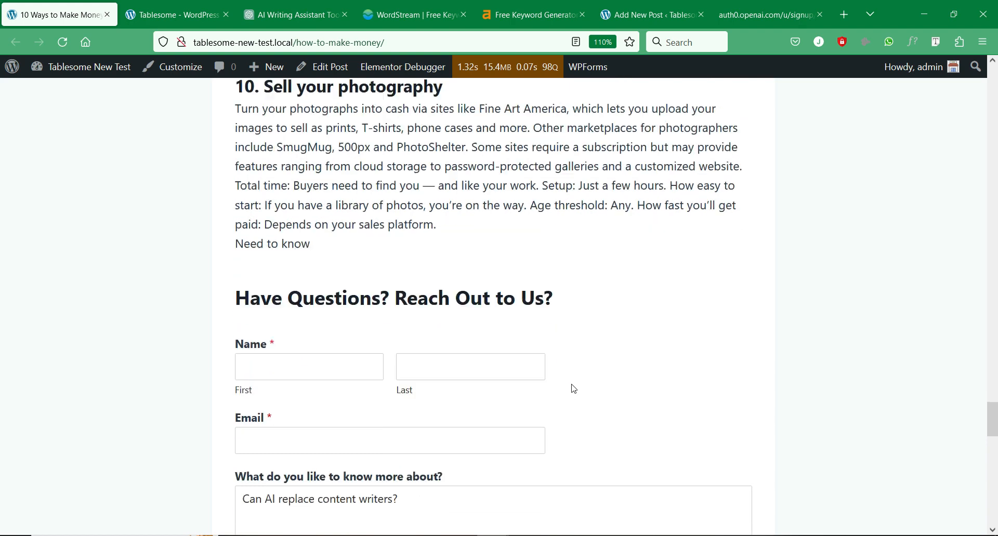
- Leave the first name and email fields empty, keeping only the question
{"action": "left_click", "coordinate": [327, 309]}
{"action": "left_click", "coordinate": [415, 447]}
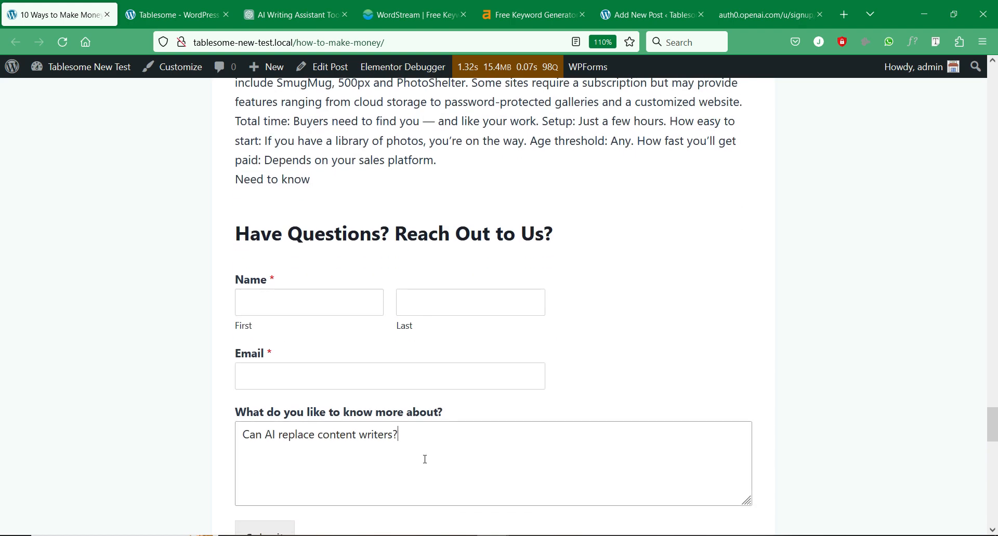
{"action": "scroll", "coordinate": [364, 445], "scroll_direction": "down", "scroll_amount": 2}
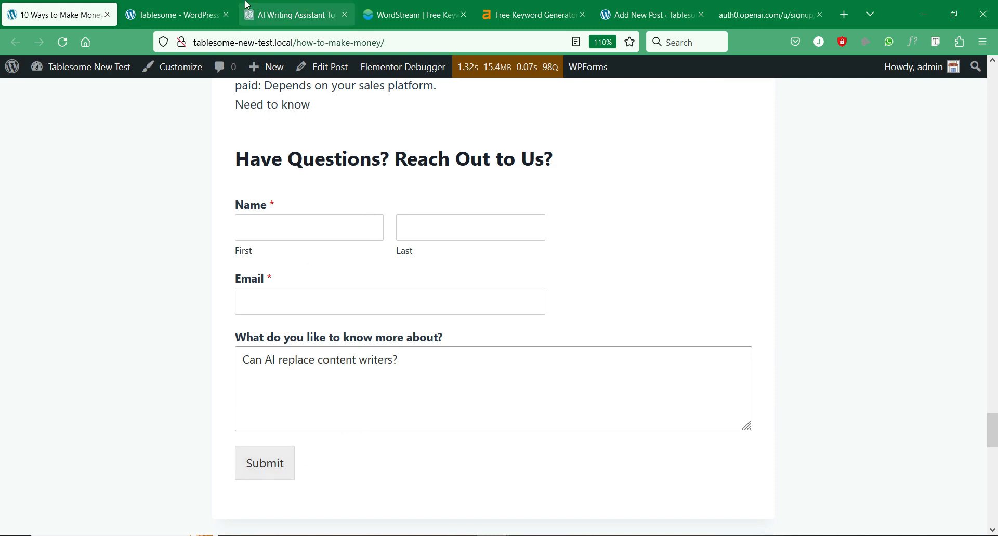
{"action": "left_click", "coordinate": [289, 5]}
- Close the ChatGPT, WordStream, Ahrefs, unsaved post draft and Tablesome tabs
{"action": "left_click", "coordinate": [345, 15]}
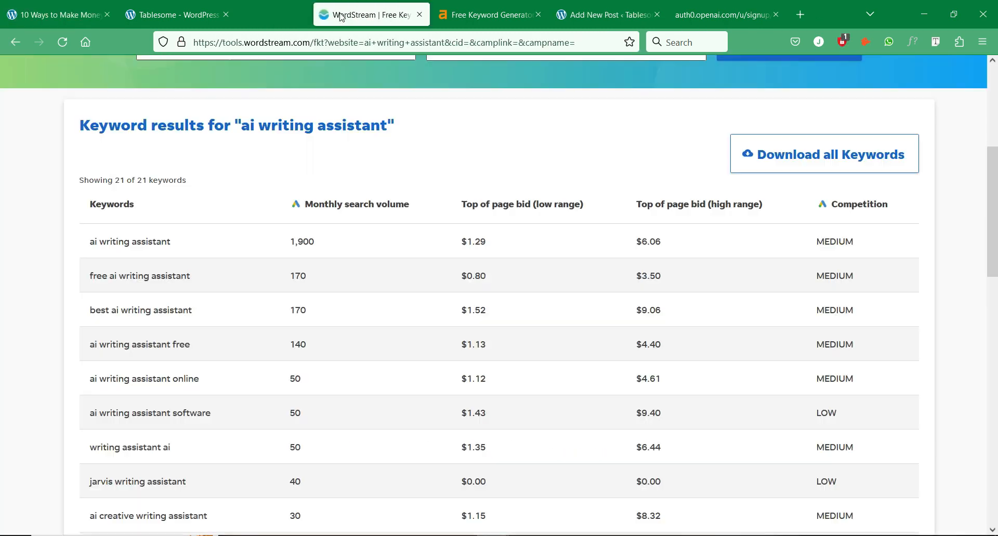
{"action": "left_click", "coordinate": [343, 14]}
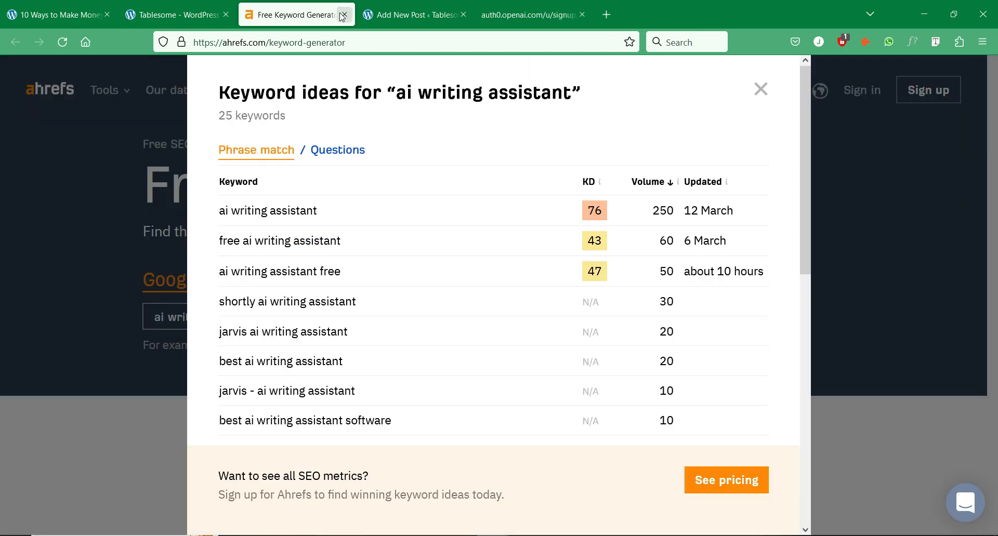
{"action": "left_click", "coordinate": [343, 15]}
{"action": "left_click", "coordinate": [343, 15]}
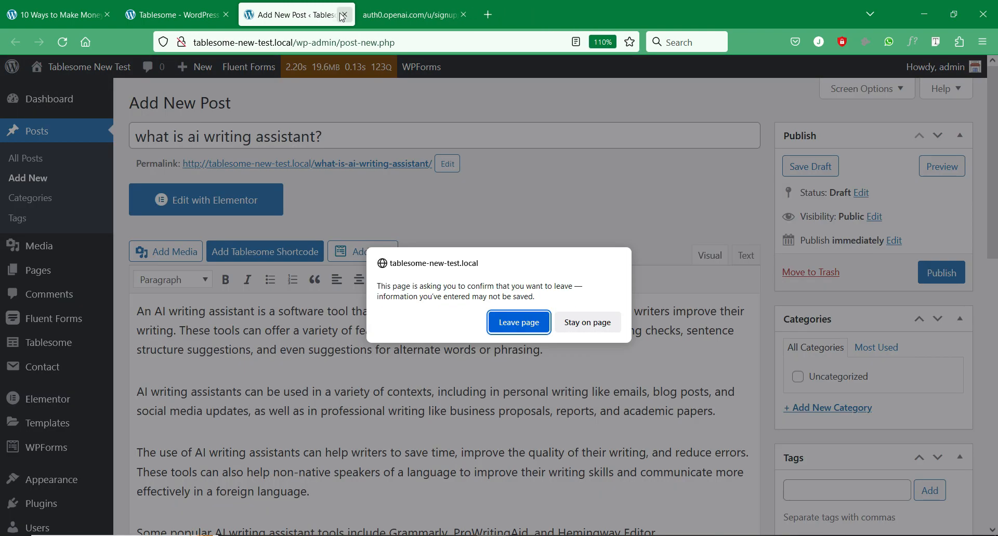
{"action": "left_click", "coordinate": [517, 323]}
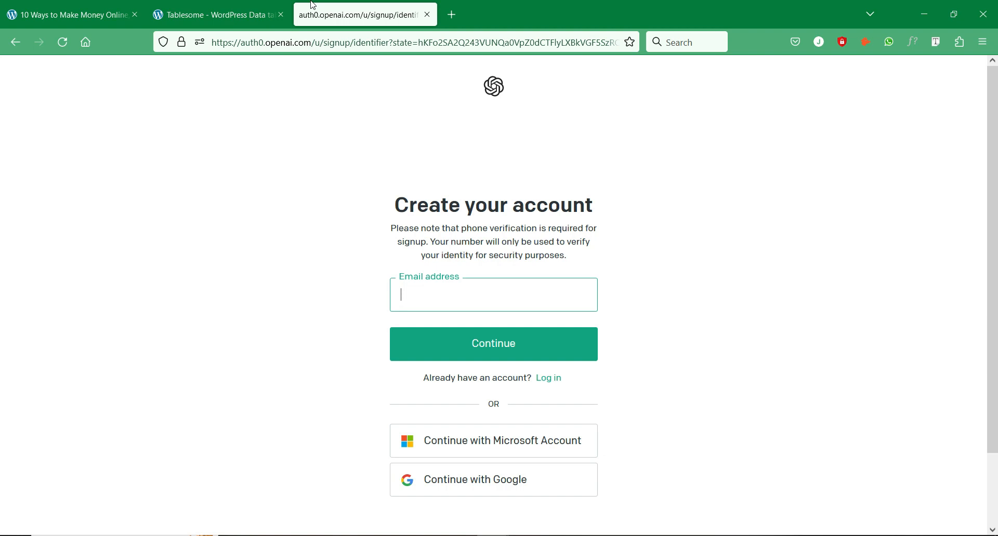
{"action": "left_click", "coordinate": [280, 14]}
- Sign in to OpenAI with a Google account and return to the homepage after the error
{"action": "left_click", "coordinate": [147, 227]}
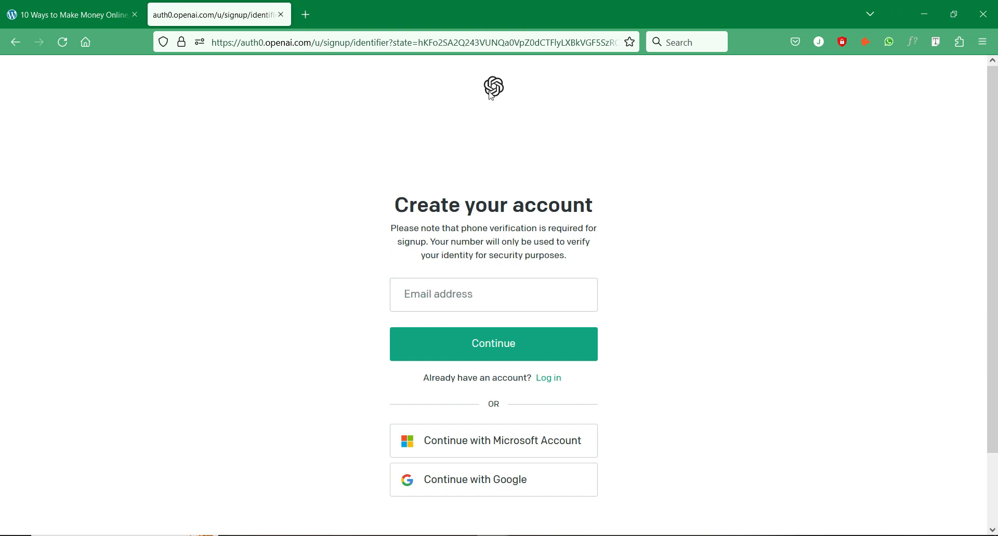
{"action": "left_click", "coordinate": [476, 481]}
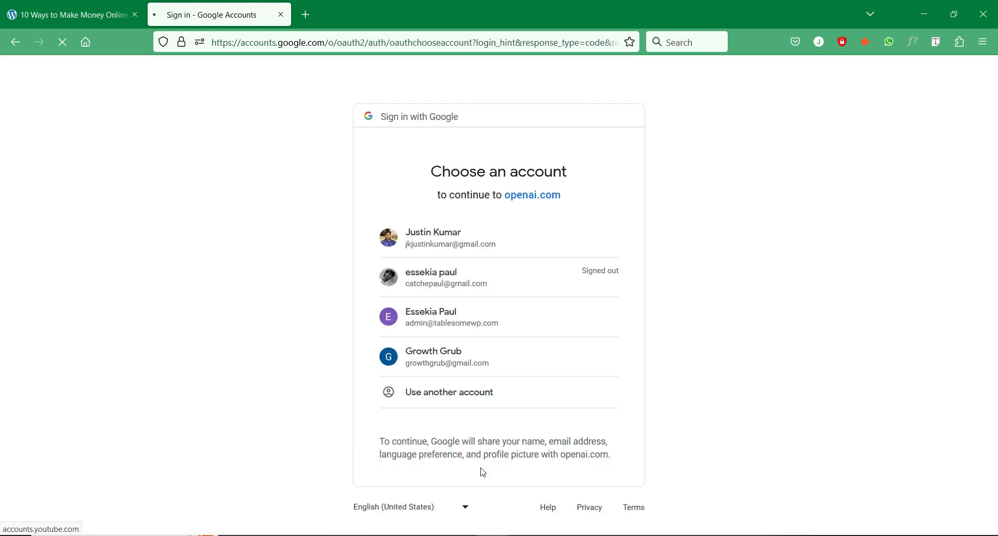
{"action": "left_click", "coordinate": [534, 233]}
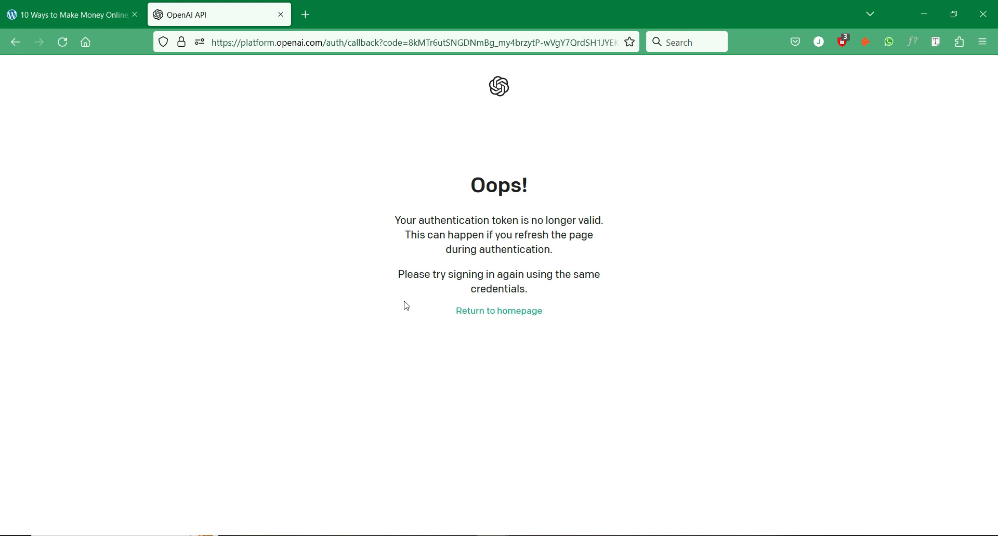
{"action": "left_click", "coordinate": [494, 311]}
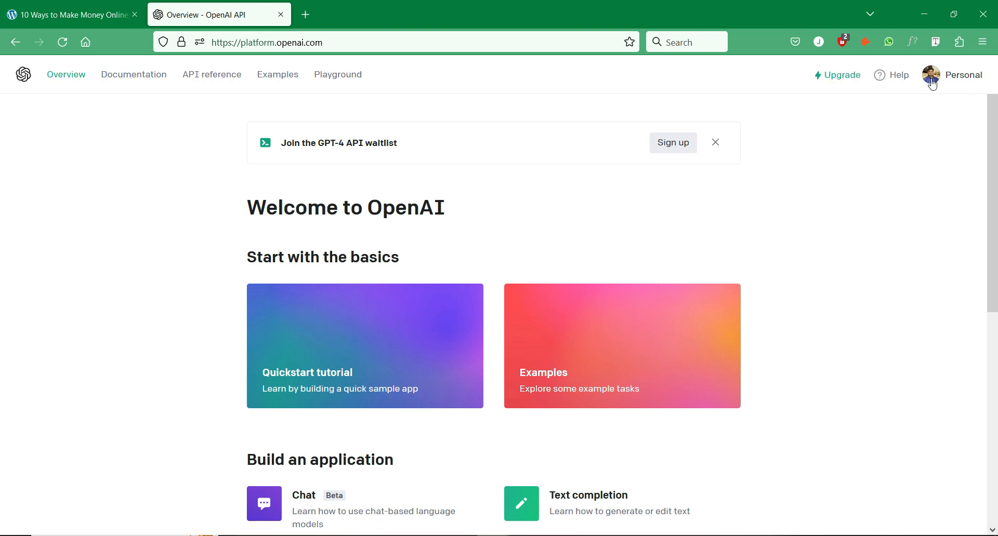
- Open the API keys page from the Personal account menu
{"action": "scroll", "coordinate": [528, 253], "scroll_direction": "down", "scroll_amount": 5}
{"action": "scroll", "coordinate": [528, 248], "scroll_direction": "down", "scroll_amount": 2}
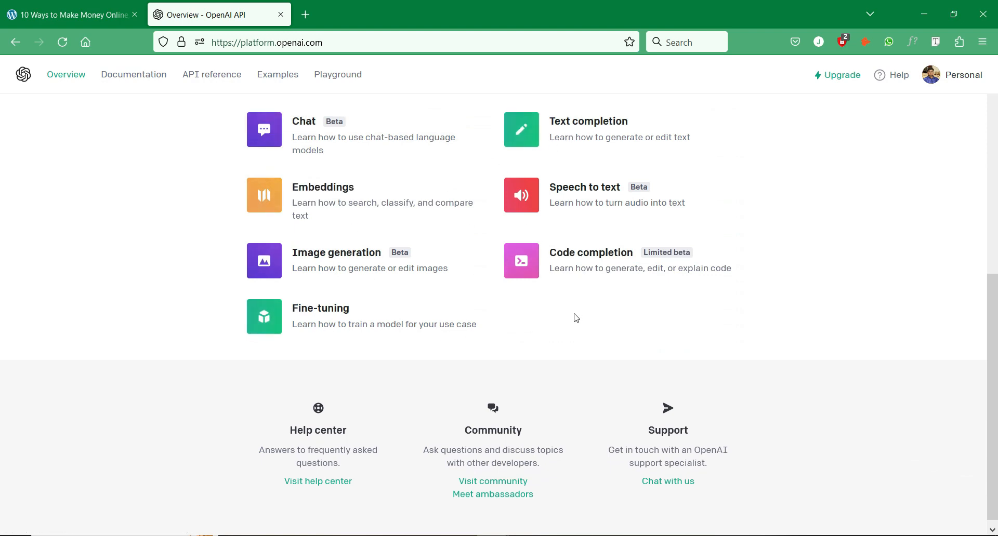
{"action": "scroll", "coordinate": [573, 323], "scroll_direction": "up", "scroll_amount": 7}
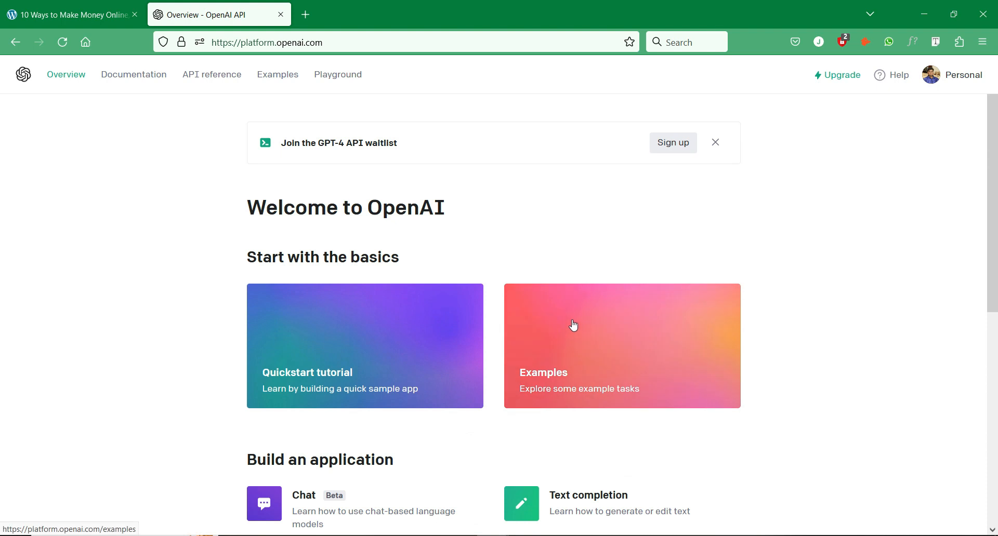
{"action": "left_click", "coordinate": [948, 77]}
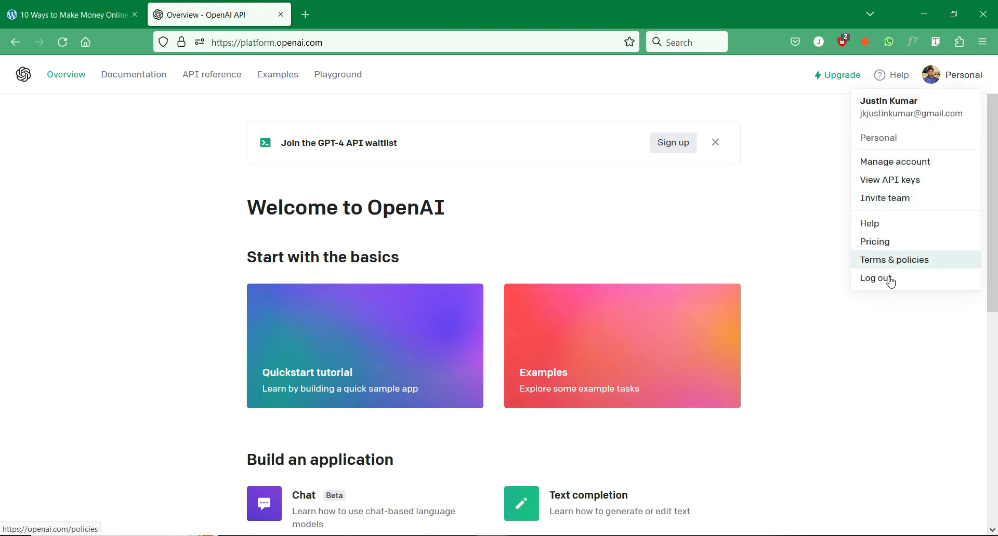
{"action": "left_click", "coordinate": [912, 183]}
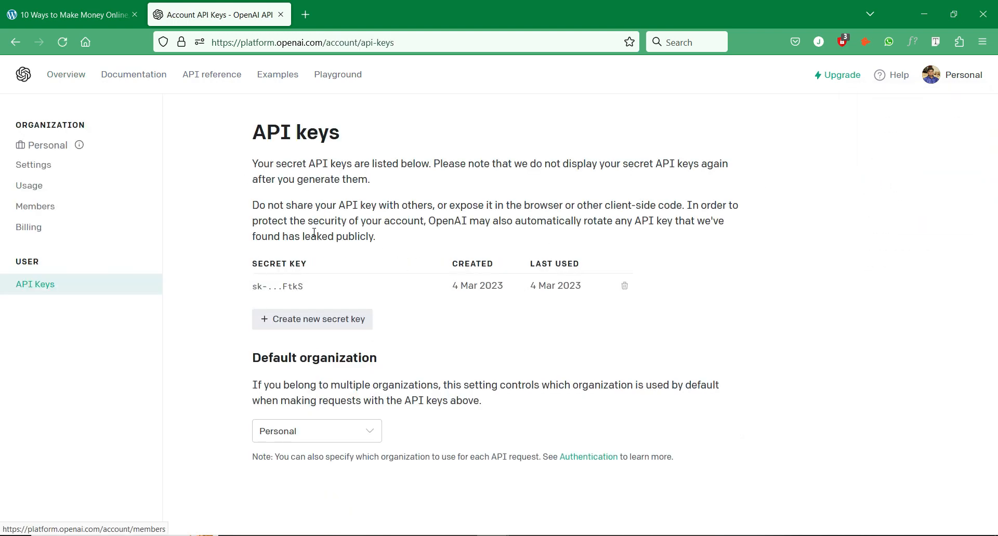
- Generate a second secret API key, copy it, and go back to the WordPress post
{"action": "left_click", "coordinate": [359, 323]}
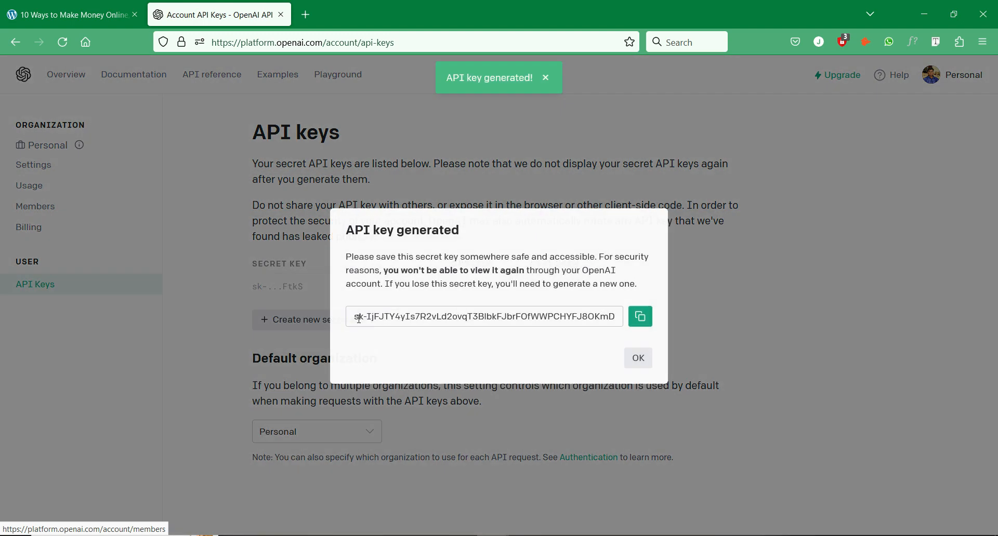
{"action": "left_click", "coordinate": [640, 315]}
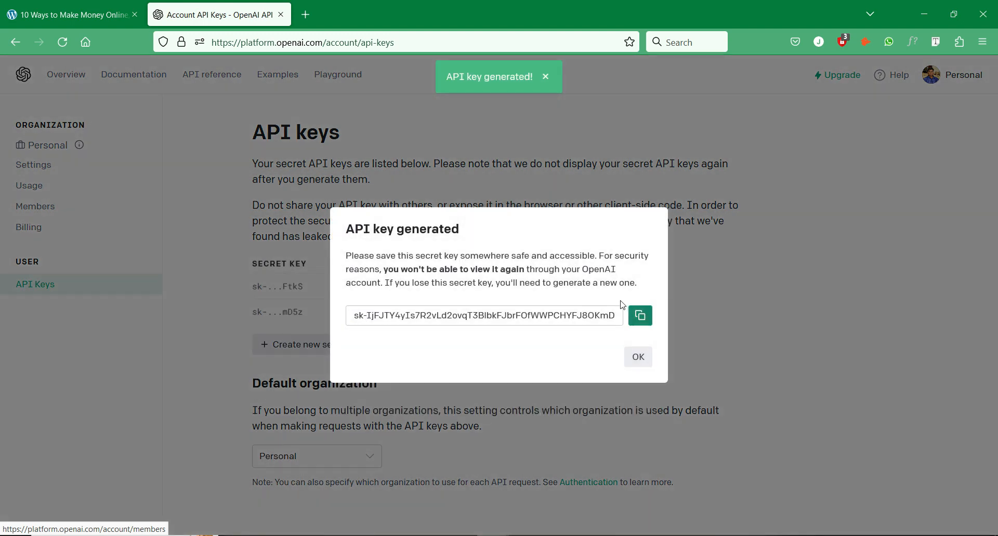
{"action": "left_click", "coordinate": [546, 76]}
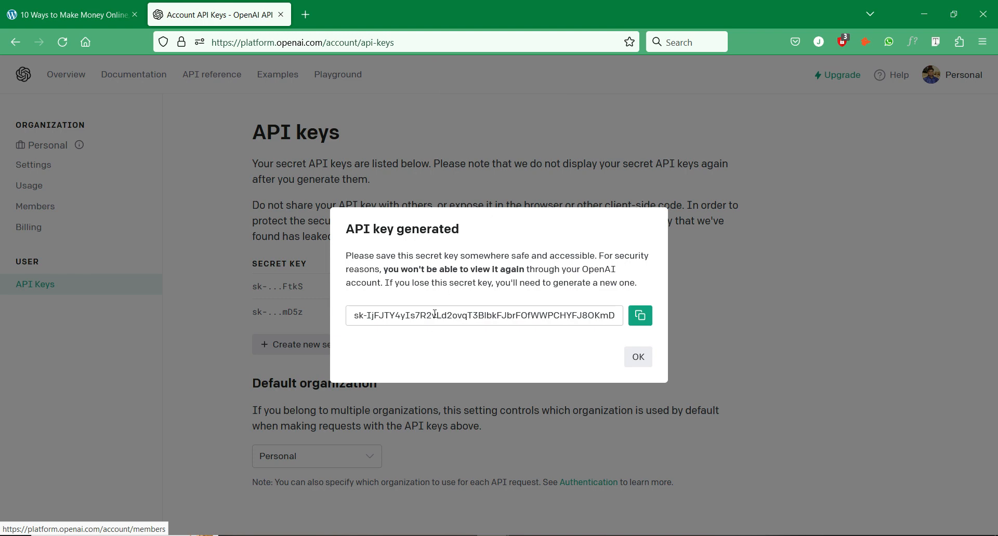
{"action": "left_click", "coordinate": [640, 315]}
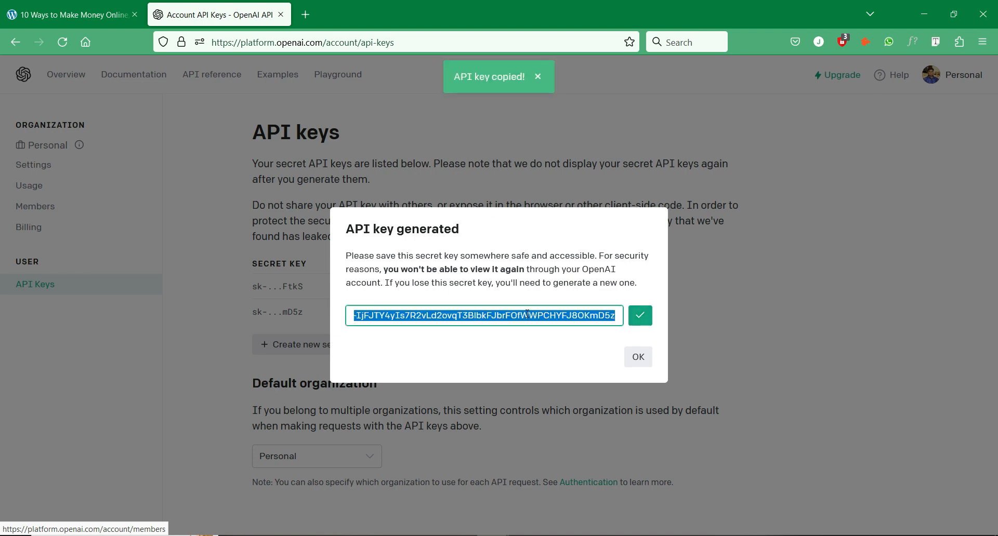
{"action": "left_click", "coordinate": [29, 4]}
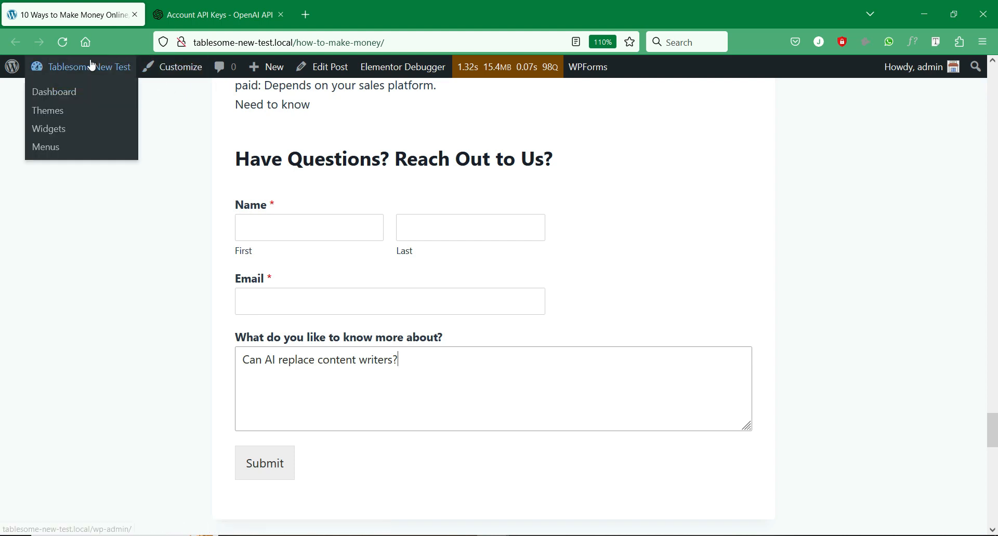
- Open the Dashboard in a new tab and reach Tablesome Settings > Integrations > OpenAI
{"action": "right_click", "coordinate": [63, 93]}
{"action": "left_click", "coordinate": [71, 100]}
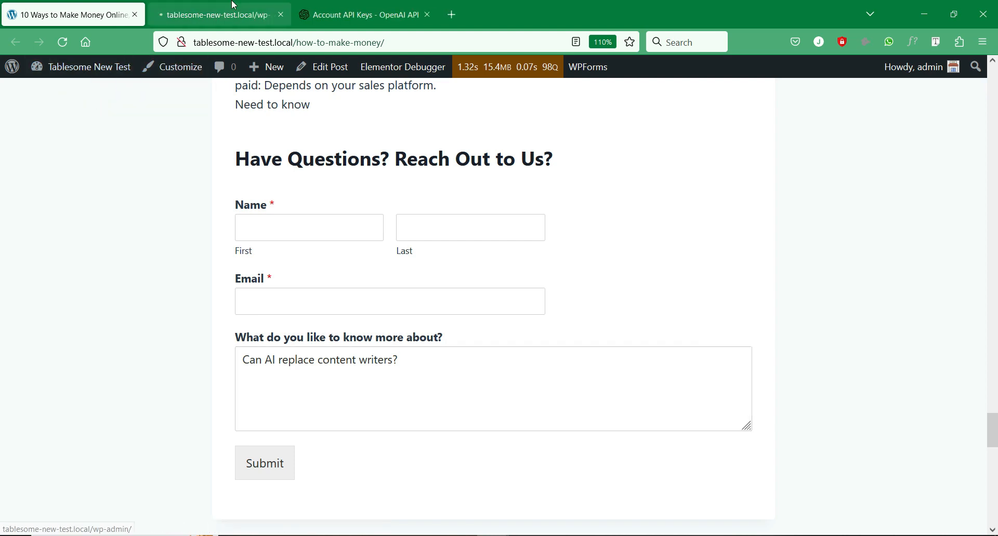
{"action": "left_click", "coordinate": [234, 5]}
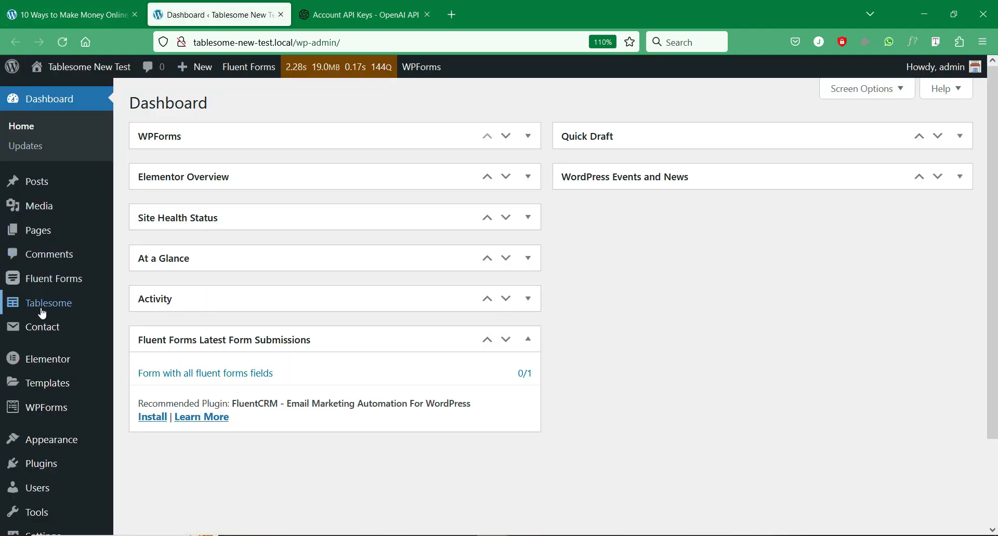
{"action": "mouse_move", "coordinate": [42, 314]}
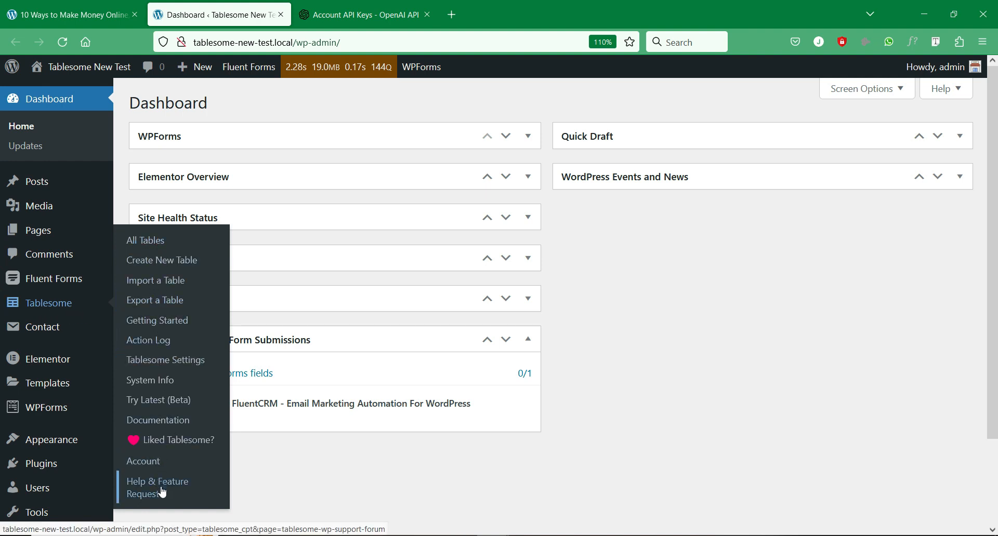
{"action": "left_click", "coordinate": [177, 367]}
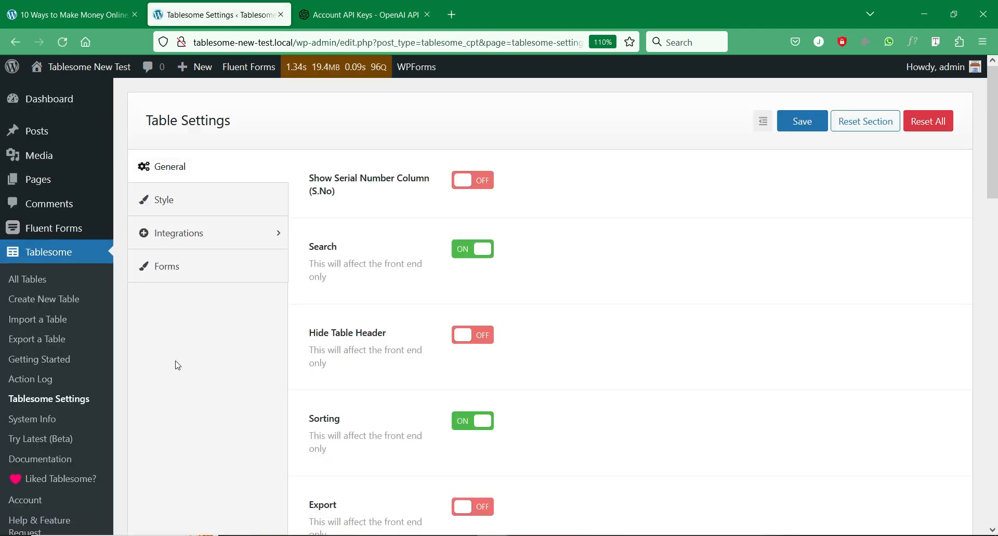
{"action": "left_click", "coordinate": [190, 240]}
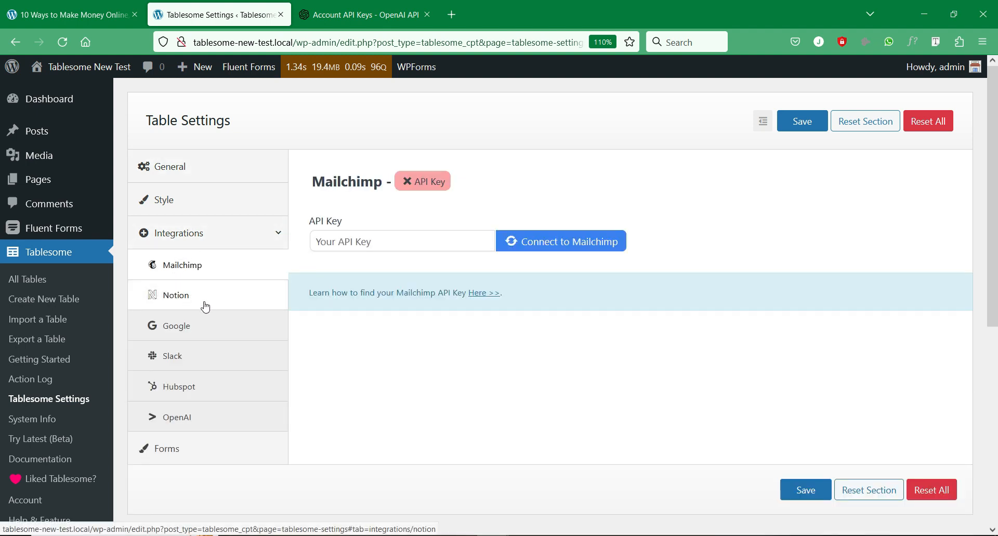
{"action": "left_click", "coordinate": [195, 424]}
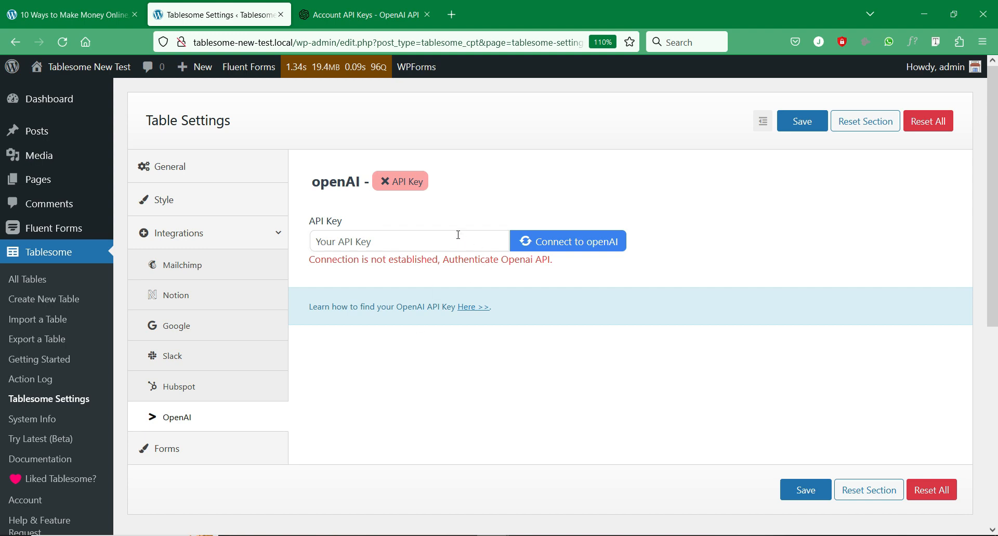
- Paste the copied secret key into the API Key field and try connecting to OpenAI
{"action": "left_click", "coordinate": [466, 307]}
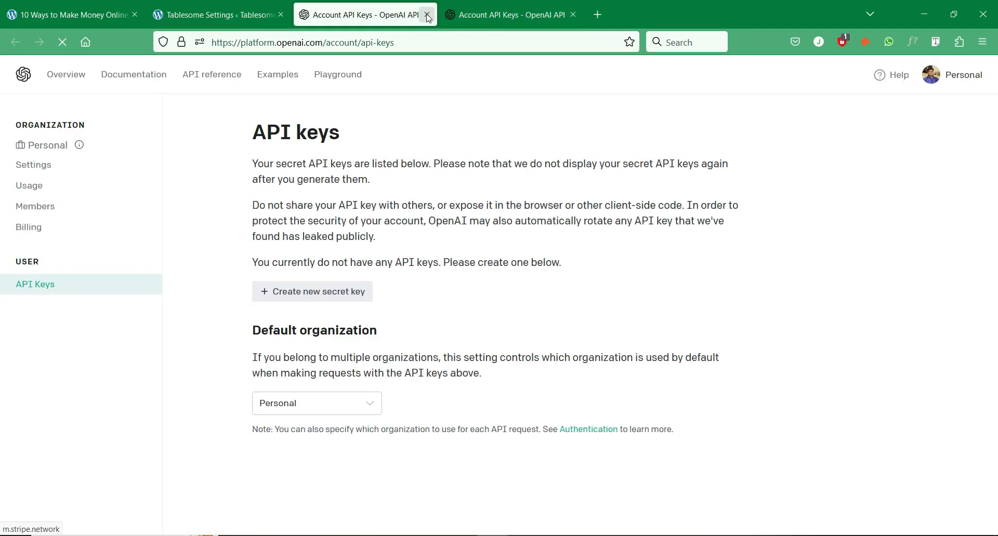
{"action": "left_click", "coordinate": [427, 16]}
{"action": "left_click", "coordinate": [430, 241]}
{"action": "right_click", "coordinate": [430, 241]}
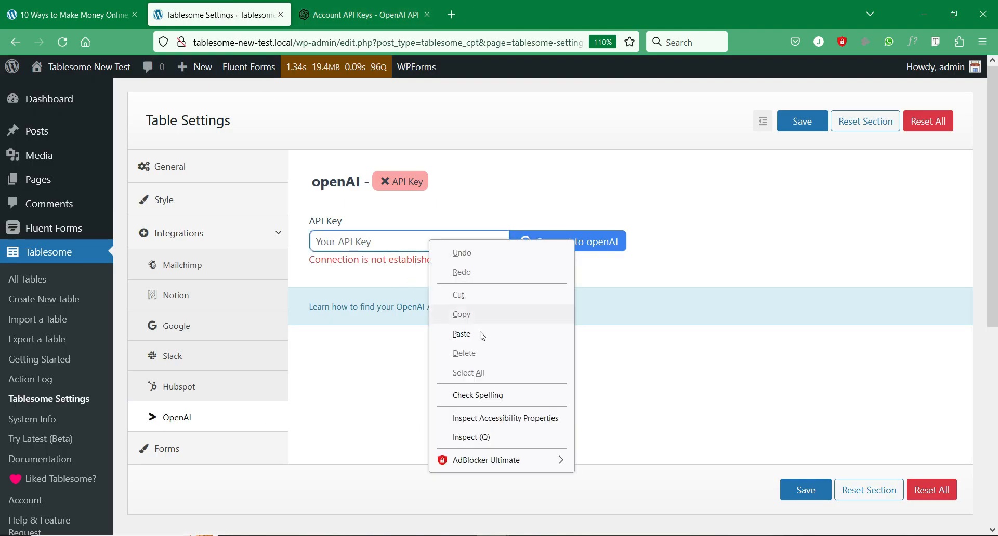
{"action": "left_click", "coordinate": [482, 335]}
{"action": "left_click", "coordinate": [564, 250]}
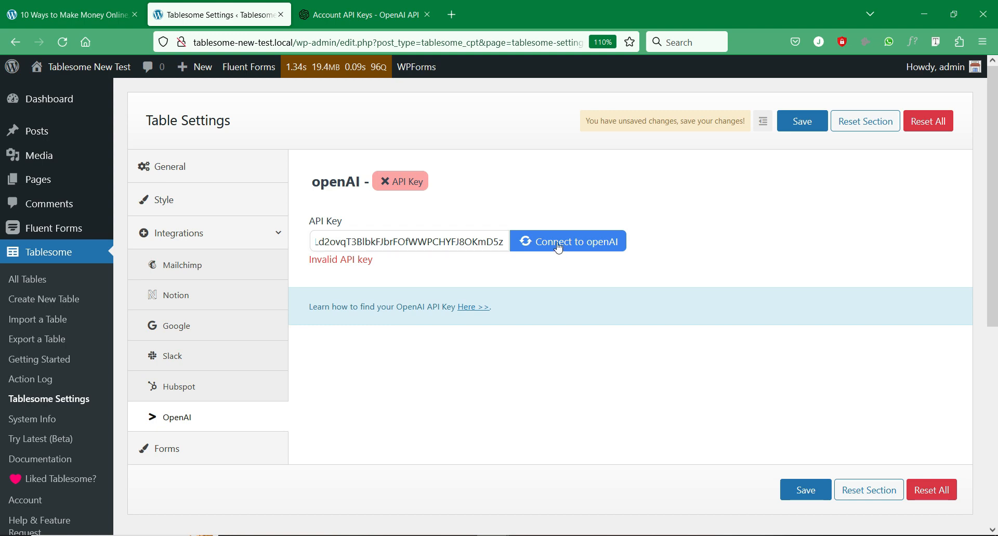
- Replace the invalid key with a freshly copied one, connect, and save the settings
{"action": "left_click", "coordinate": [364, 15]}
{"action": "left_click", "coordinate": [641, 318]}
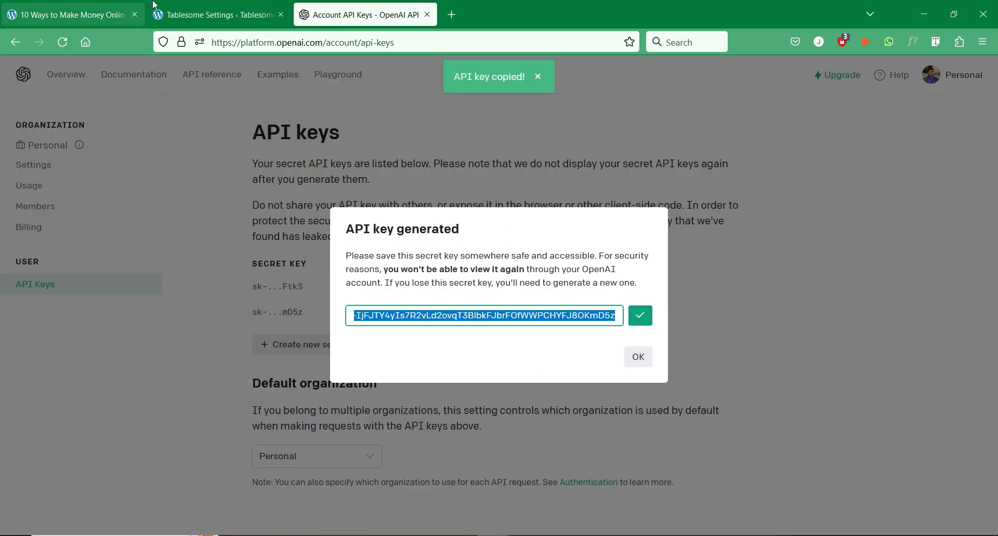
{"action": "left_click", "coordinate": [161, 9]}
{"action": "double_click", "coordinate": [464, 237]}
{"action": "key", "text": "BackSpace"}
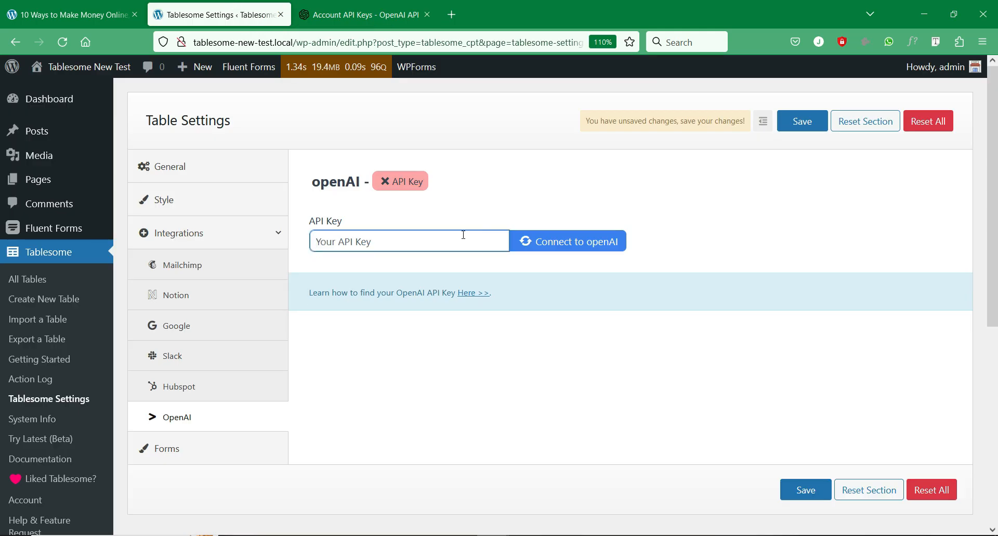
{"action": "key", "text": "ctrl+v"}
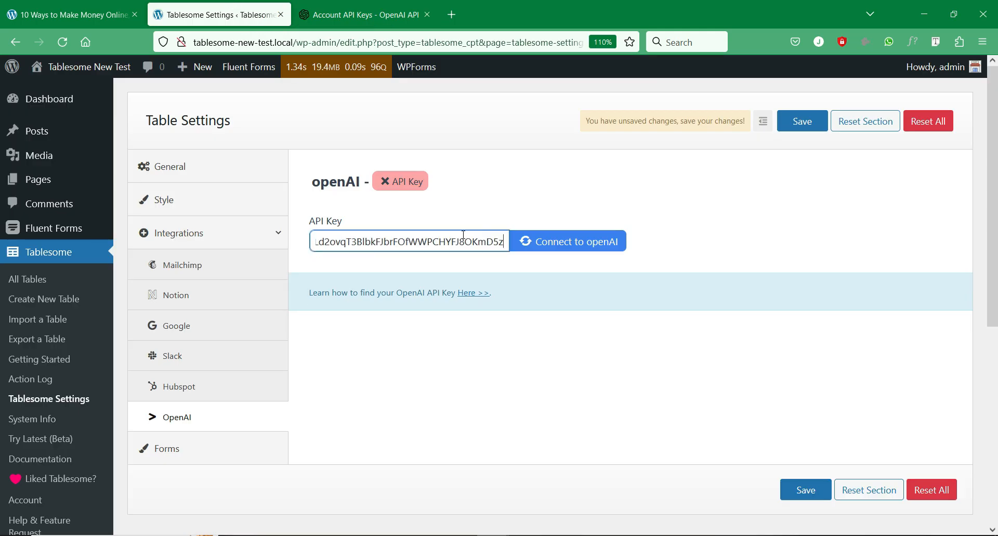
{"action": "left_click", "coordinate": [539, 248]}
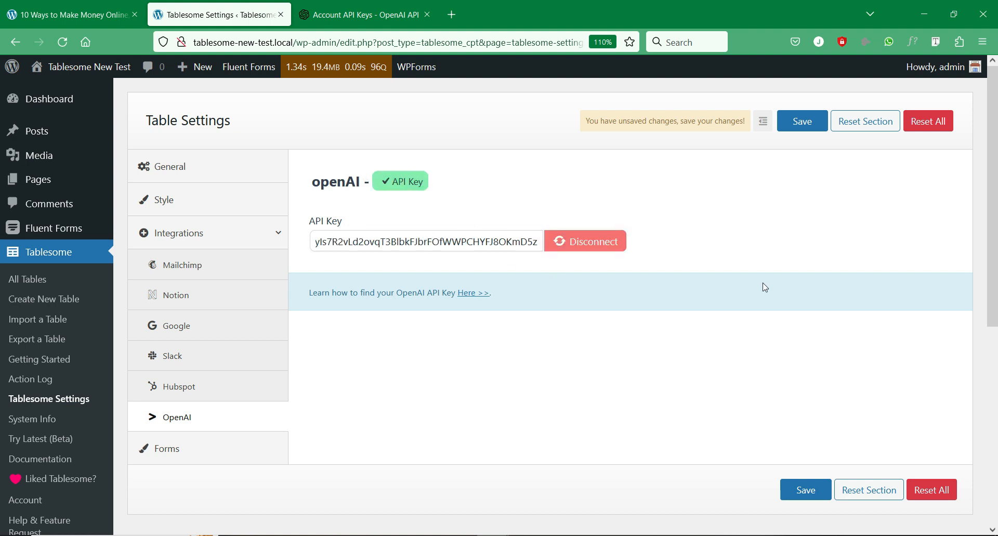
{"action": "left_click", "coordinate": [803, 121]}
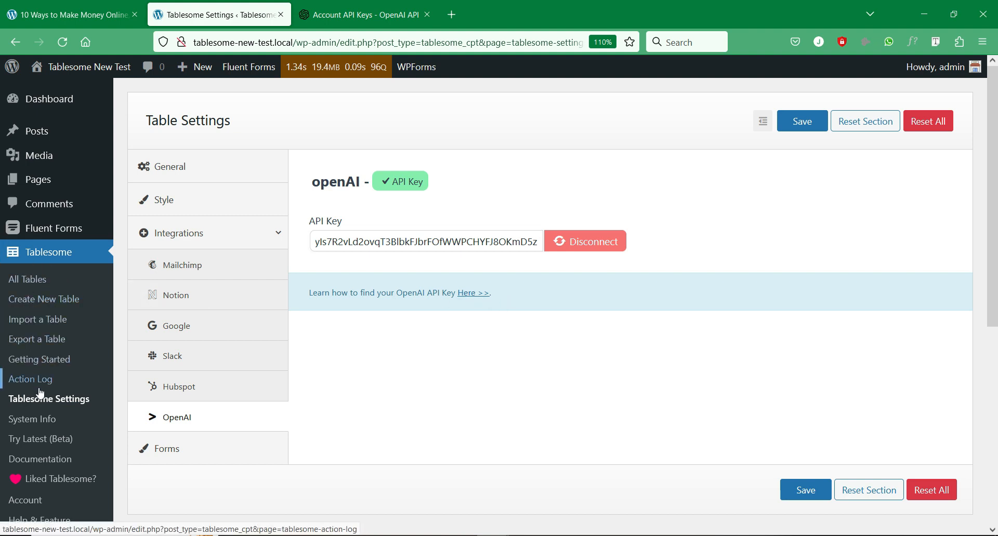
- Create a new Tablesome table named 'Create content using ChatGPT'
{"action": "left_click", "coordinate": [70, 308]}
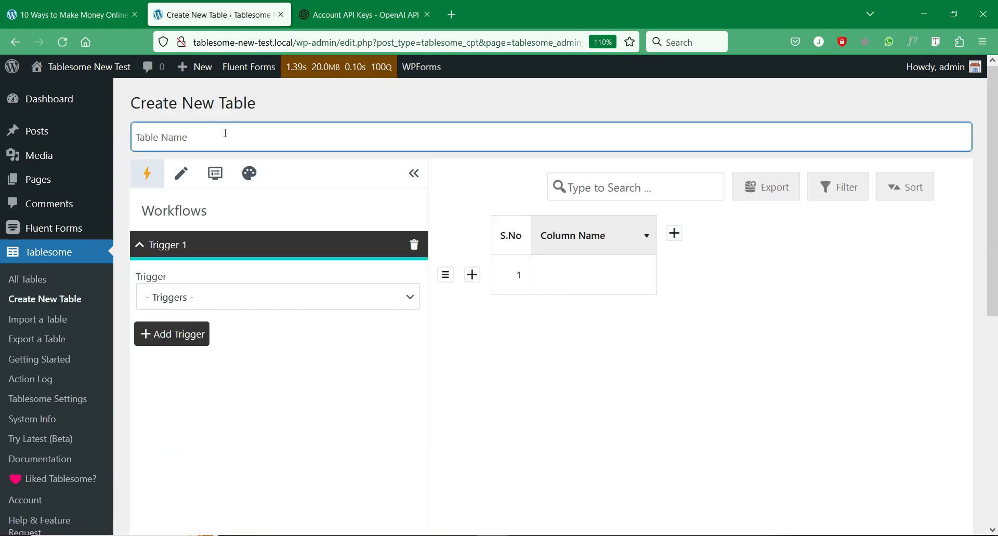
{"action": "type", "text": "Create content usi"}
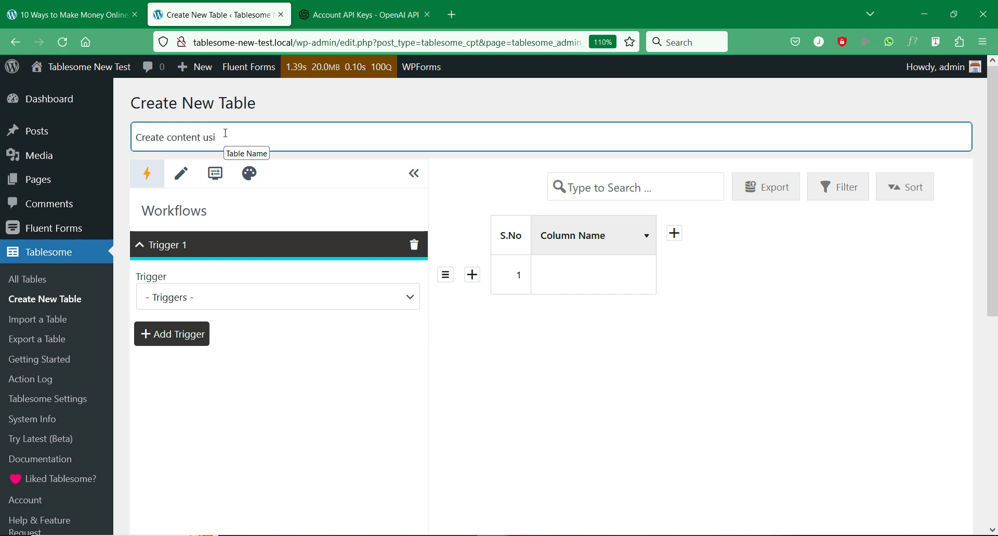
{"action": "type", "text": "ng ChatGPT"}
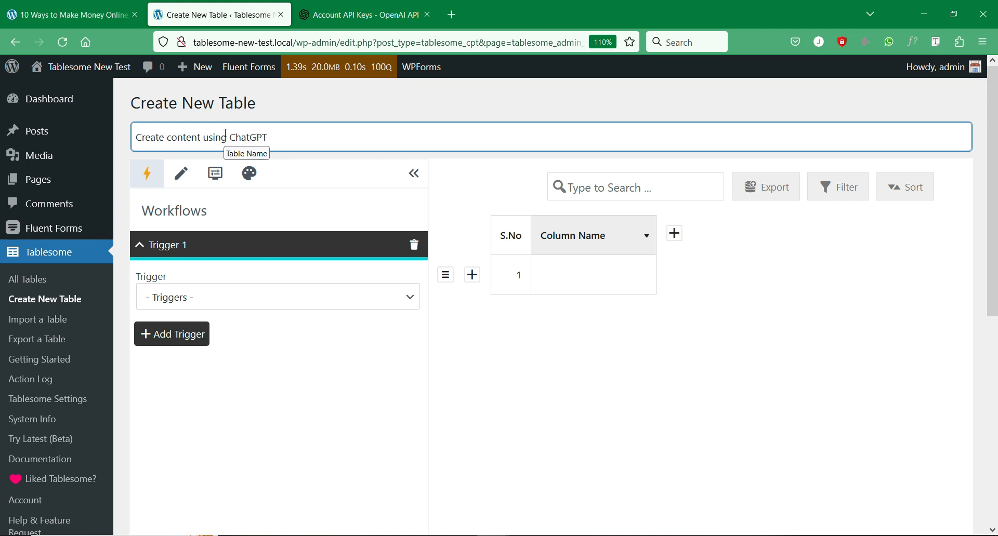
{"action": "left_click", "coordinate": [512, 408]}
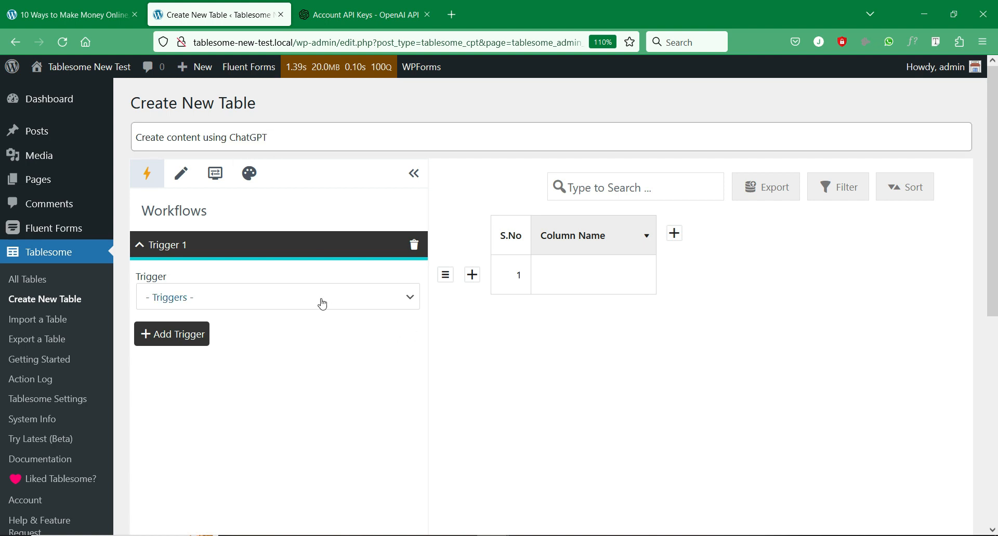
- Set the workflow trigger to WPForms On Form Submit for Simple Contact Form (ID: 327)
{"action": "left_click", "coordinate": [252, 296]}
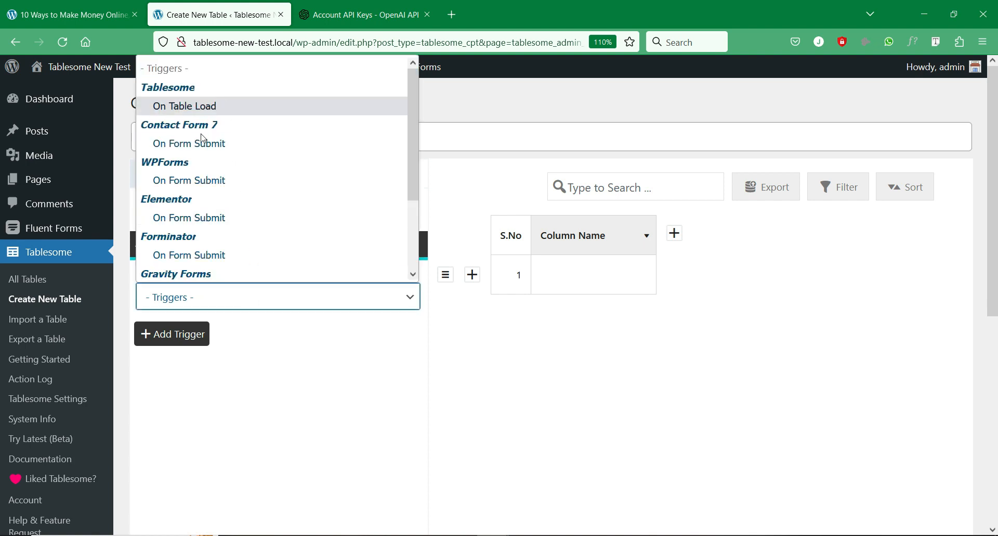
{"action": "scroll", "coordinate": [212, 239], "scroll_direction": "down", "scroll_amount": 3}
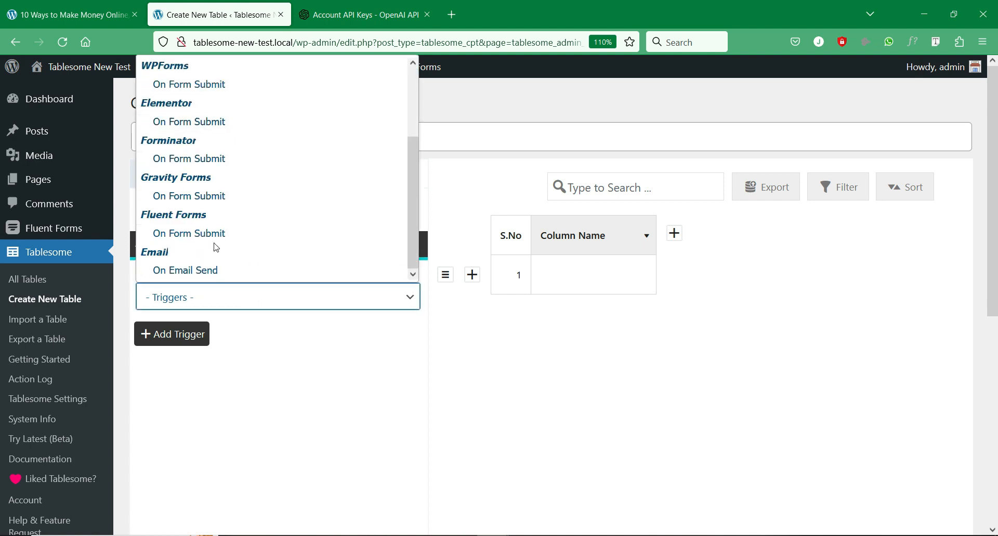
{"action": "scroll", "coordinate": [226, 222], "scroll_direction": "up", "scroll_amount": 3}
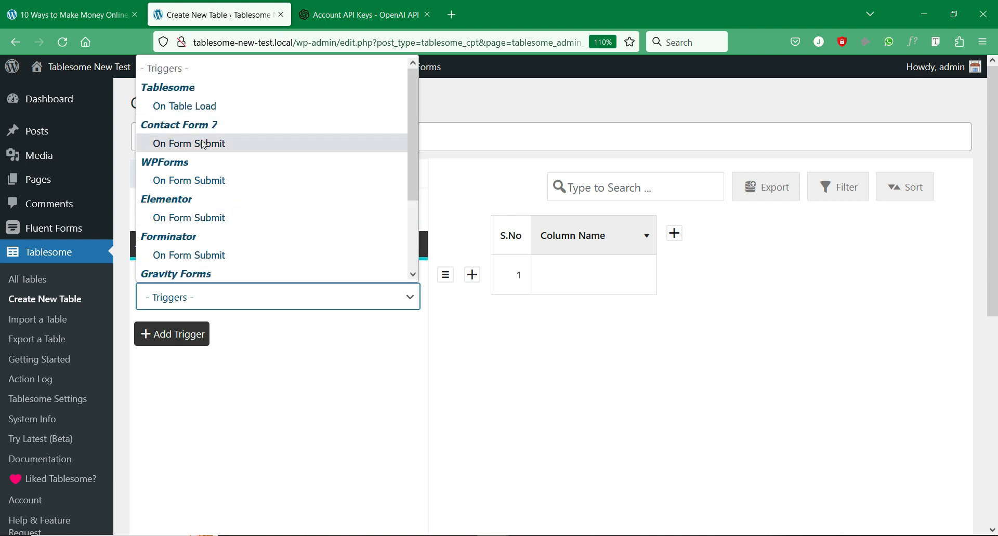
{"action": "left_click", "coordinate": [190, 181]}
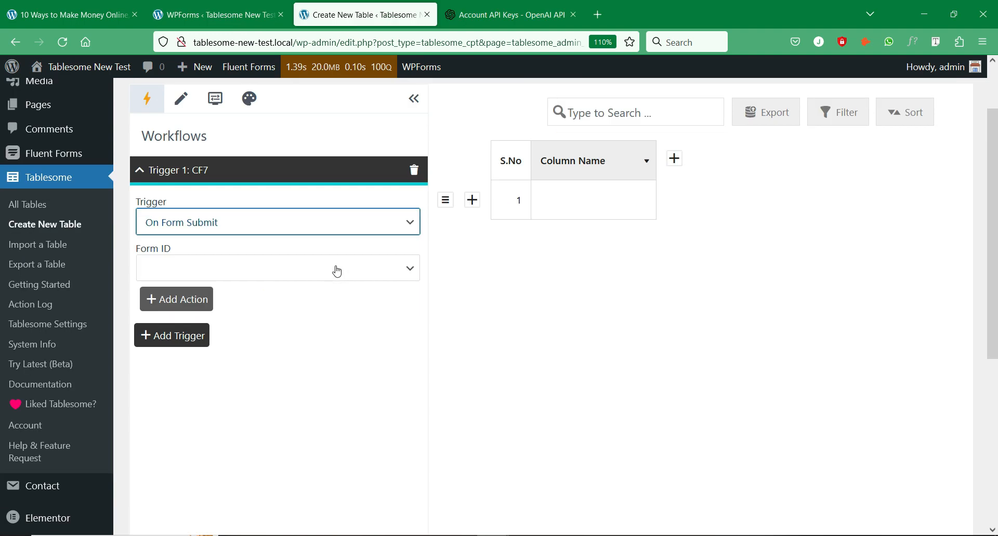
{"action": "left_click", "coordinate": [322, 269]}
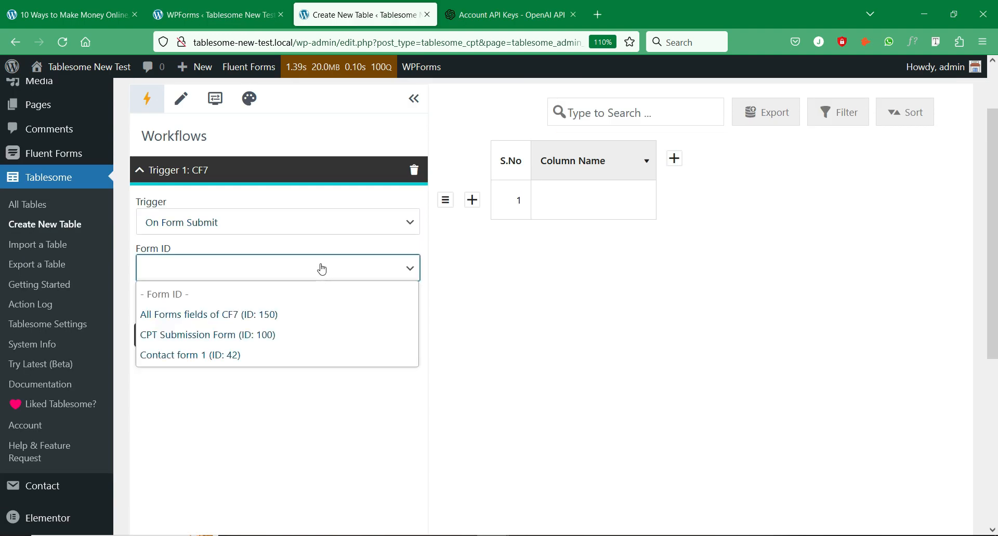
{"action": "left_click", "coordinate": [303, 233]}
{"action": "left_click", "coordinate": [309, 232]}
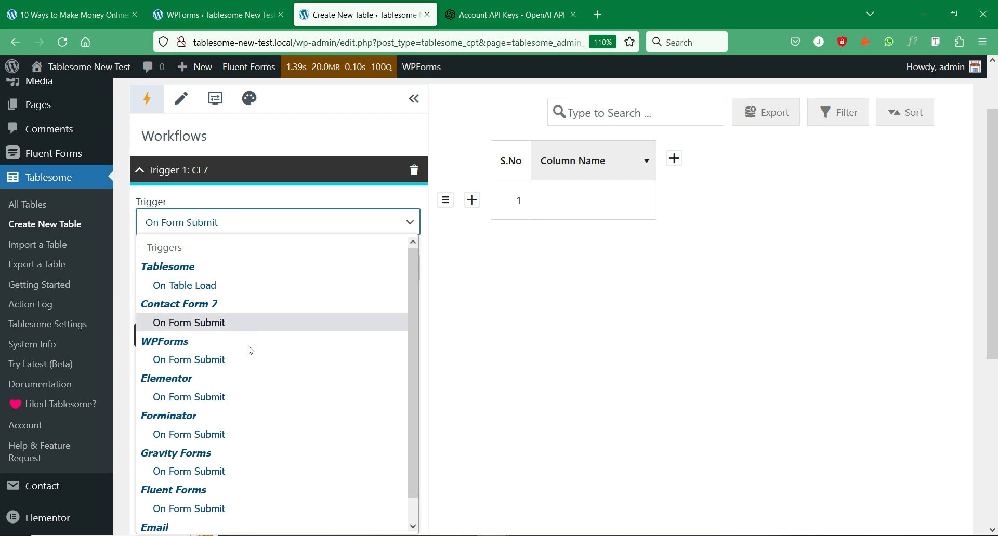
{"action": "left_click", "coordinate": [249, 360]}
{"action": "left_click", "coordinate": [306, 277]}
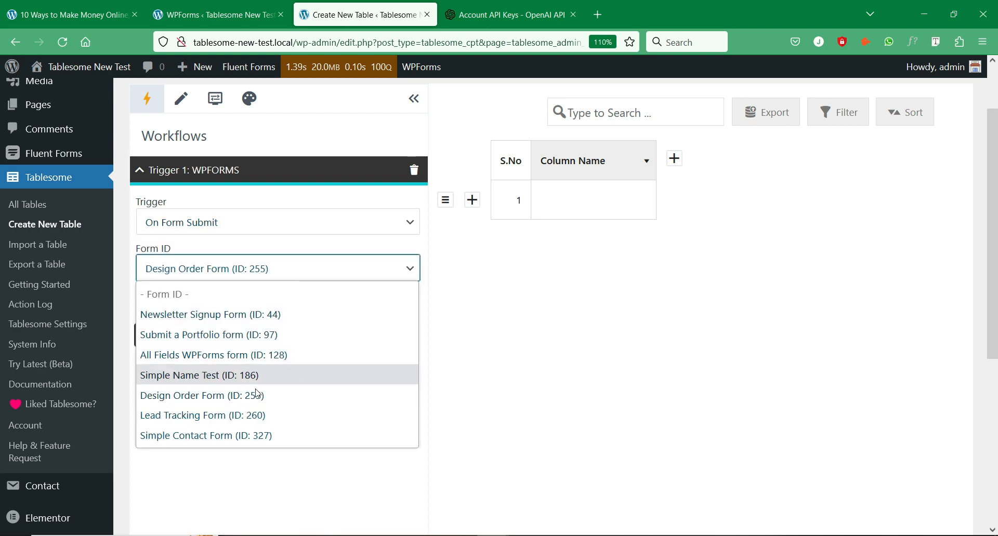
{"action": "left_click", "coordinate": [263, 435]}
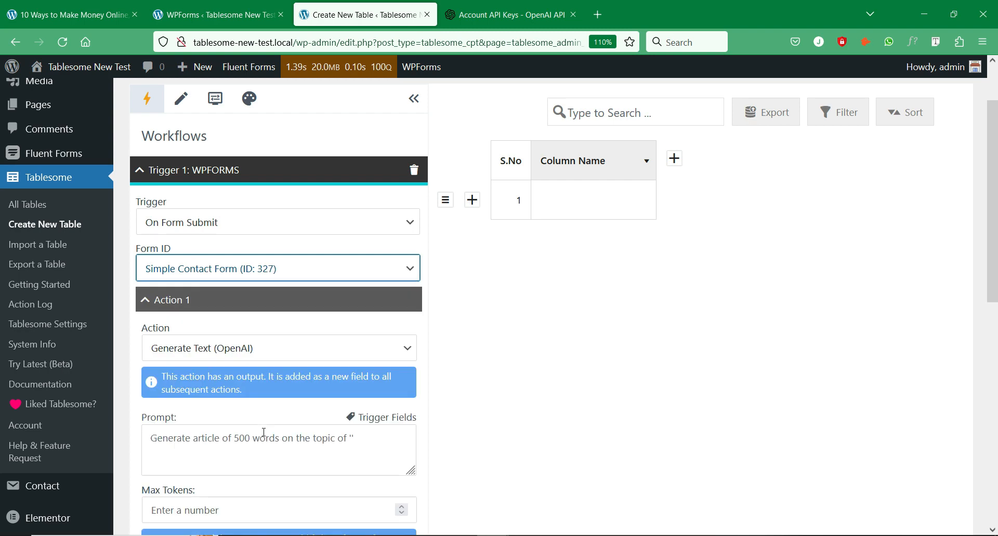
{"action": "left_click", "coordinate": [286, 355]}
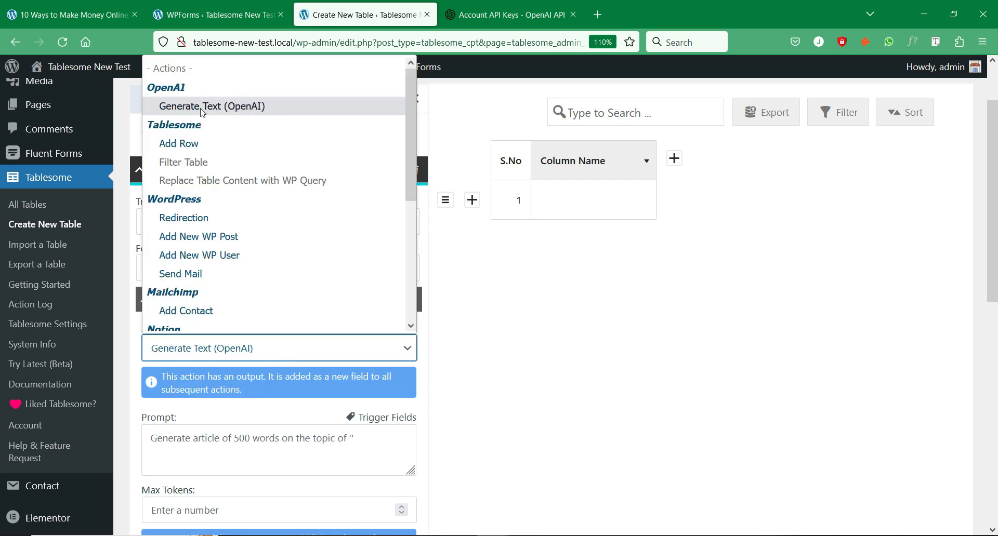
{"action": "scroll", "coordinate": [216, 317], "scroll_direction": "down", "scroll_amount": 3}
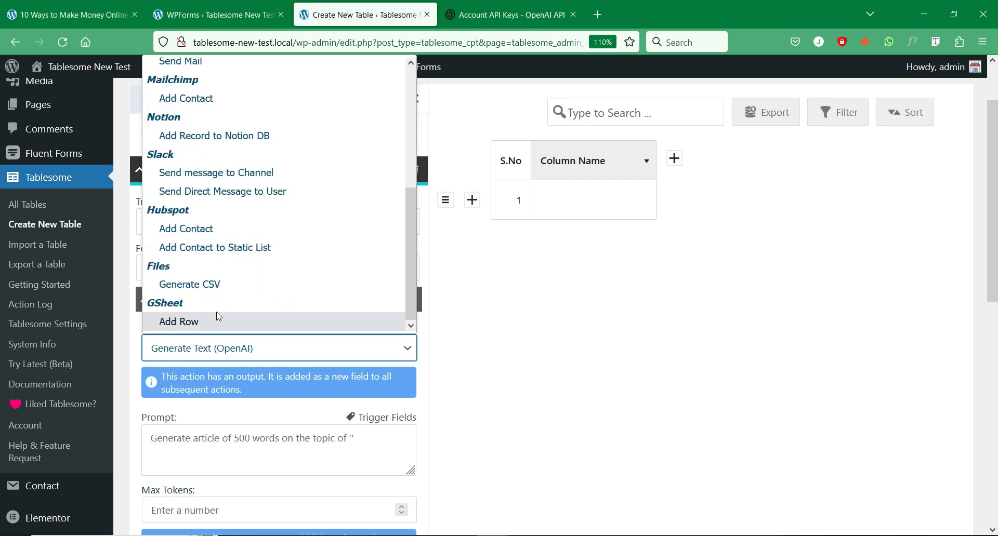
{"action": "scroll", "coordinate": [221, 312], "scroll_direction": "up", "scroll_amount": 4}
{"action": "left_click", "coordinate": [249, 107]}
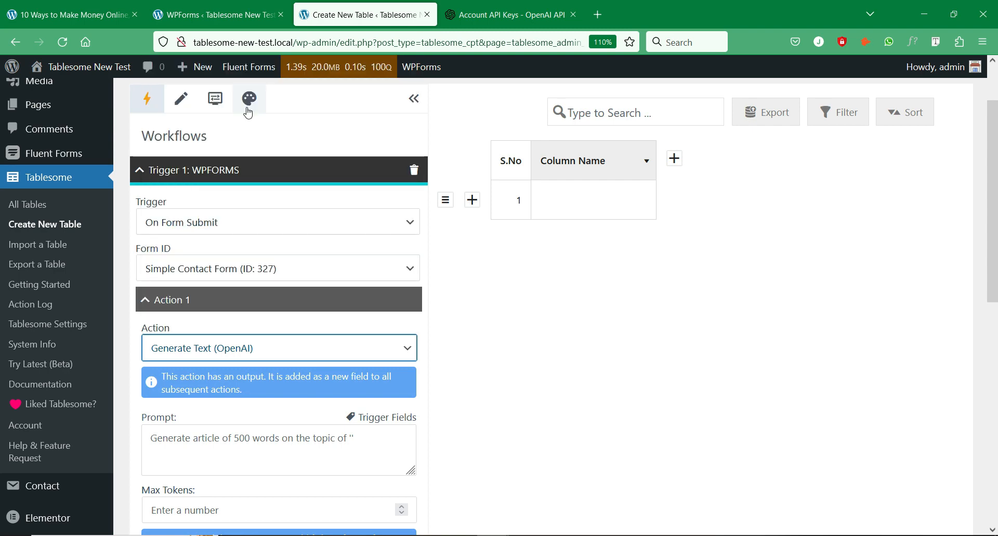
{"action": "left_click", "coordinate": [233, 413]}
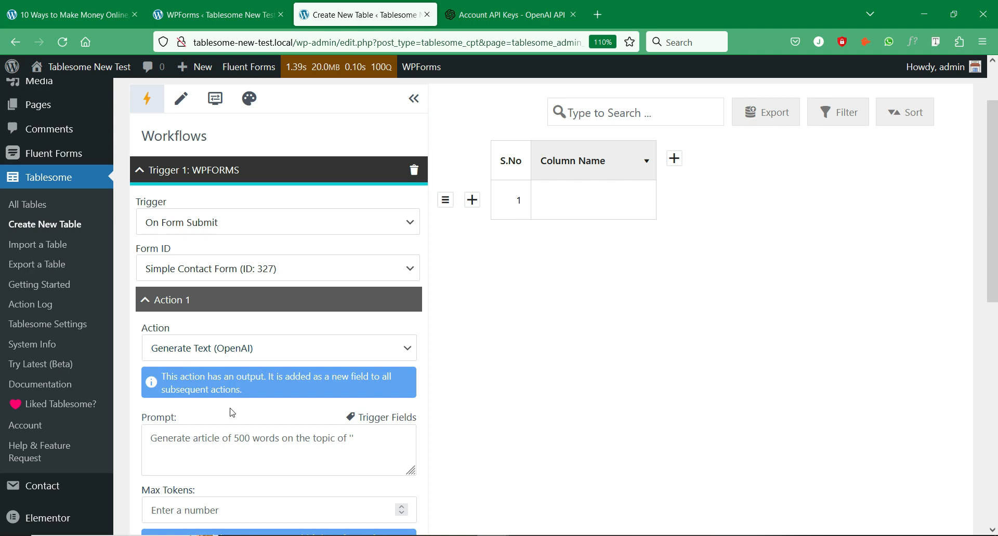
{"action": "scroll", "coordinate": [232, 410], "scroll_direction": "down", "scroll_amount": 5}
{"action": "scroll", "coordinate": [231, 410], "scroll_direction": "down", "scroll_amount": 2}
{"action": "scroll", "coordinate": [182, 384], "scroll_direction": "up", "scroll_amount": 2}
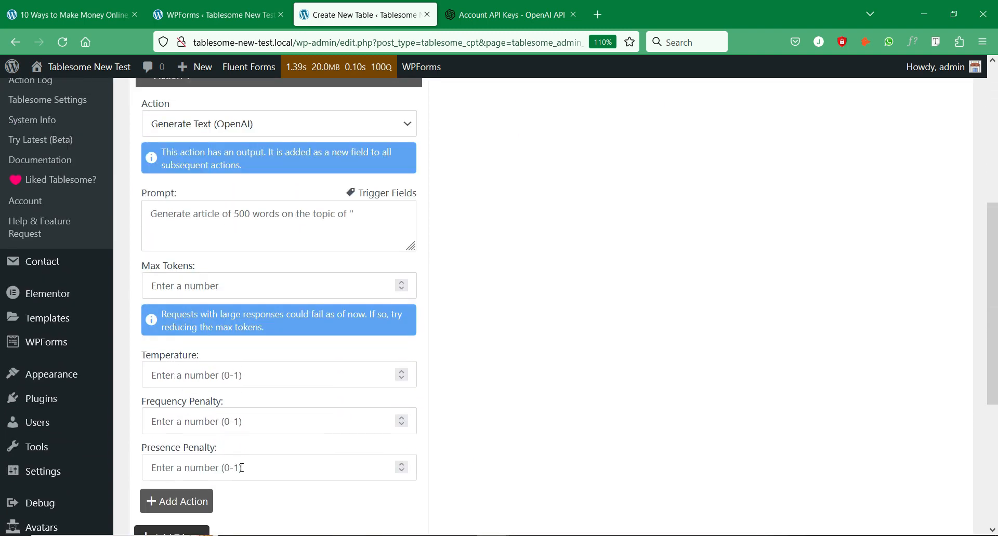
{"action": "scroll", "coordinate": [241, 468], "scroll_direction": "up", "scroll_amount": 1}
{"action": "left_click", "coordinate": [163, 282]}
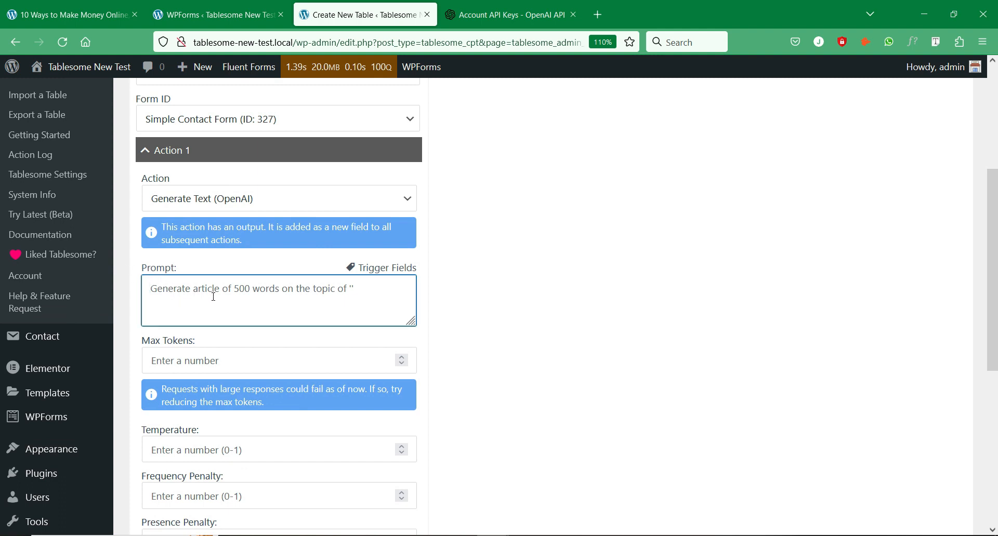
- Paste the prompt's opening lines, enlarge the Prompt box, and add 'Readers' question'
{"action": "key", "text": "ctrl+v"}
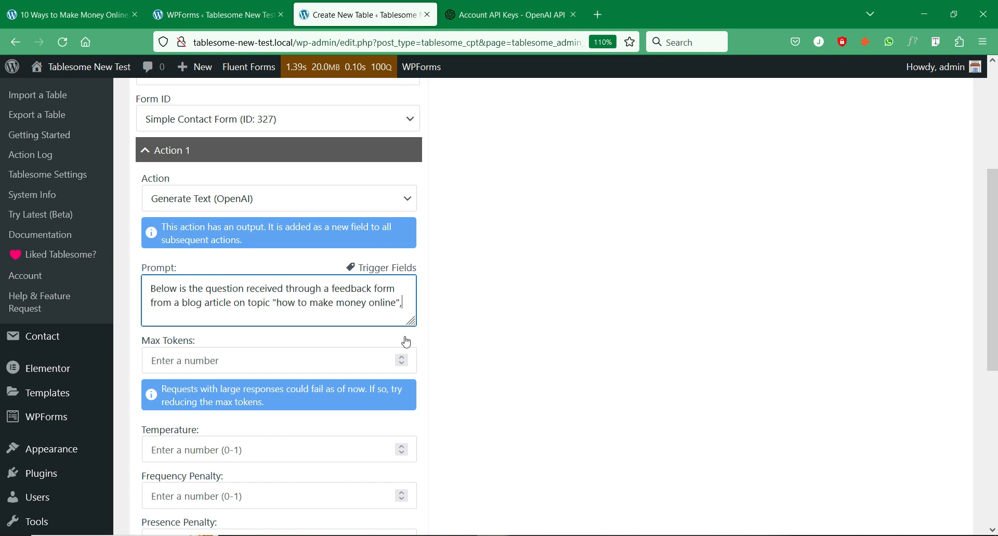
{"action": "left_click_drag", "start_coordinate": [412, 322], "coordinate": [411, 406]}
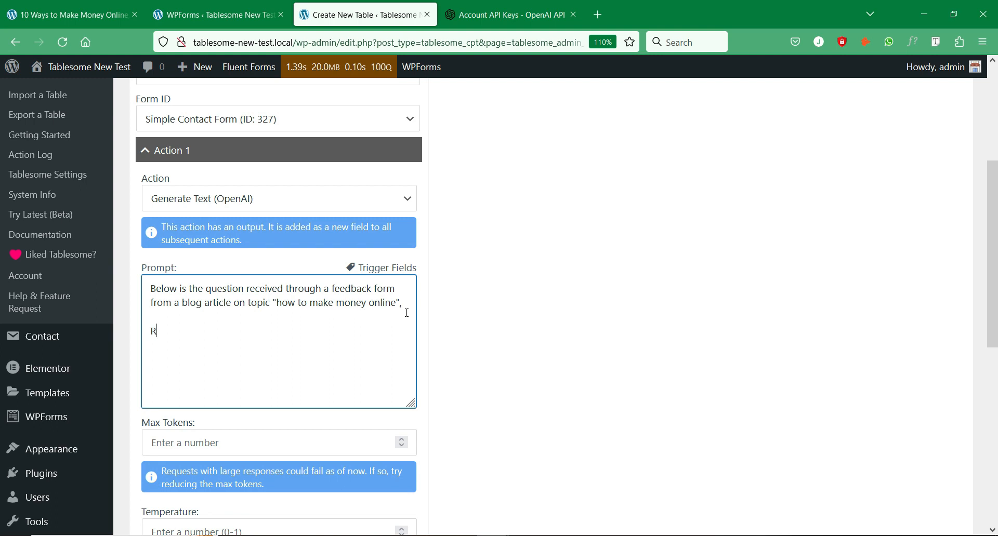
{"action": "type", "text": "eaders' question -"}
- Insert the question field {{2}} from Trigger Fields after 'Readers' question'
{"action": "left_click", "coordinate": [399, 275]}
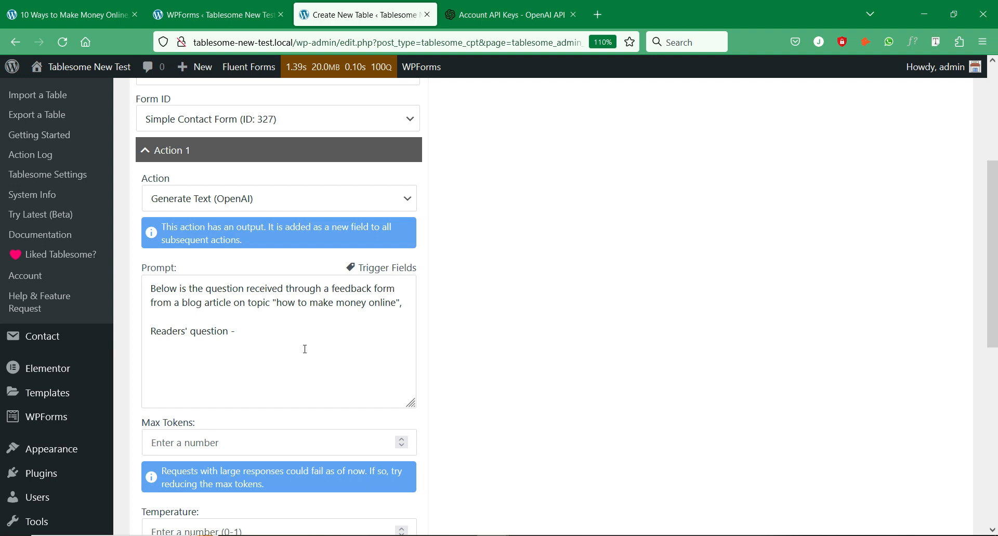
{"action": "left_click", "coordinate": [304, 331]}
{"action": "left_click", "coordinate": [380, 274]}
{"action": "triple_click", "coordinate": [379, 273]}
{"action": "left_click", "coordinate": [337, 356]}
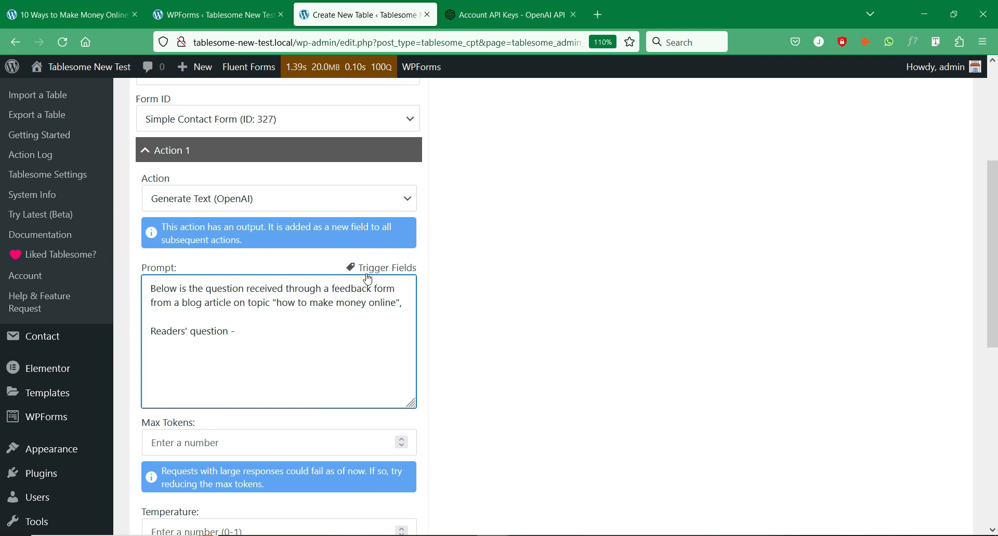
{"action": "triple_click", "coordinate": [367, 274]}
{"action": "left_click", "coordinate": [330, 359]}
{"action": "scroll", "coordinate": [329, 358], "scroll_direction": "down", "scroll_amount": 3}
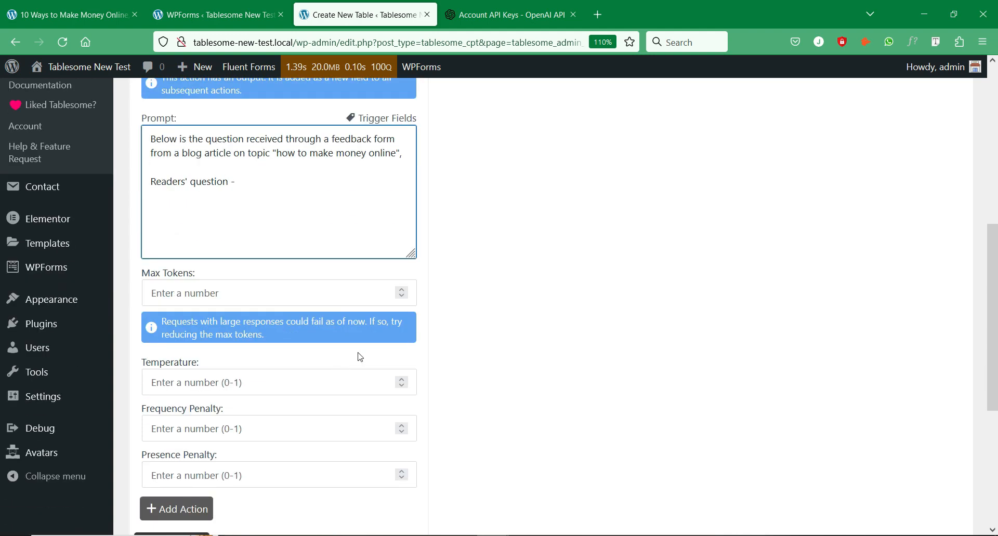
{"action": "scroll", "coordinate": [360, 357], "scroll_direction": "up", "scroll_amount": 3}
{"action": "left_click", "coordinate": [377, 272]}
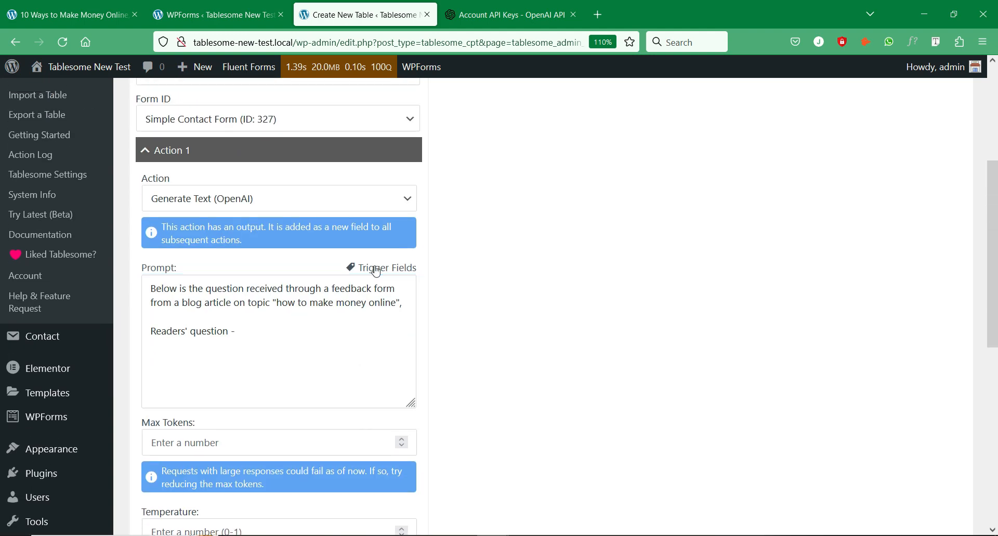
{"action": "left_click", "coordinate": [267, 336]}
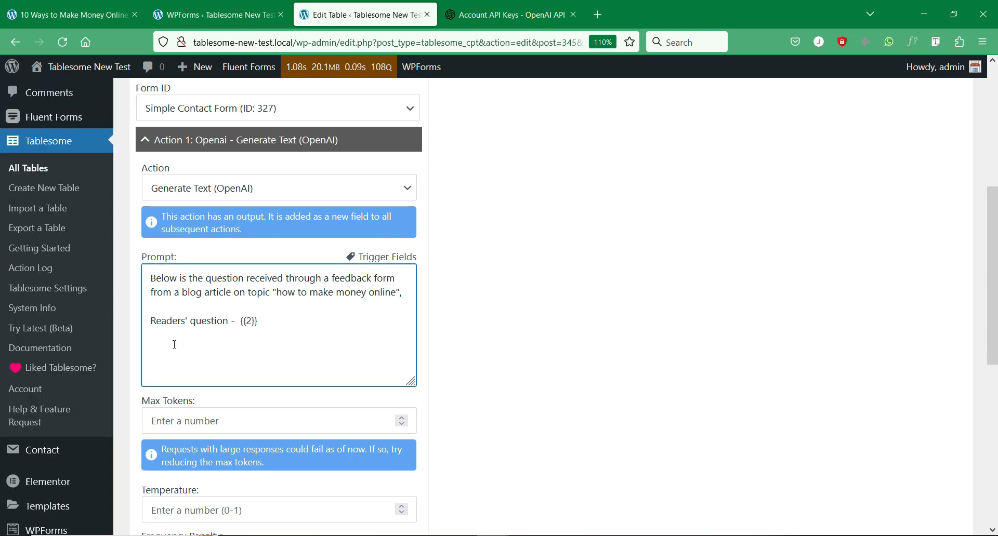
- Paste the instruction asking for a 500-word educative answer
{"action": "type", "text": "Write an answer to the reader's question minimum of 500 words. In an Educative tone."}
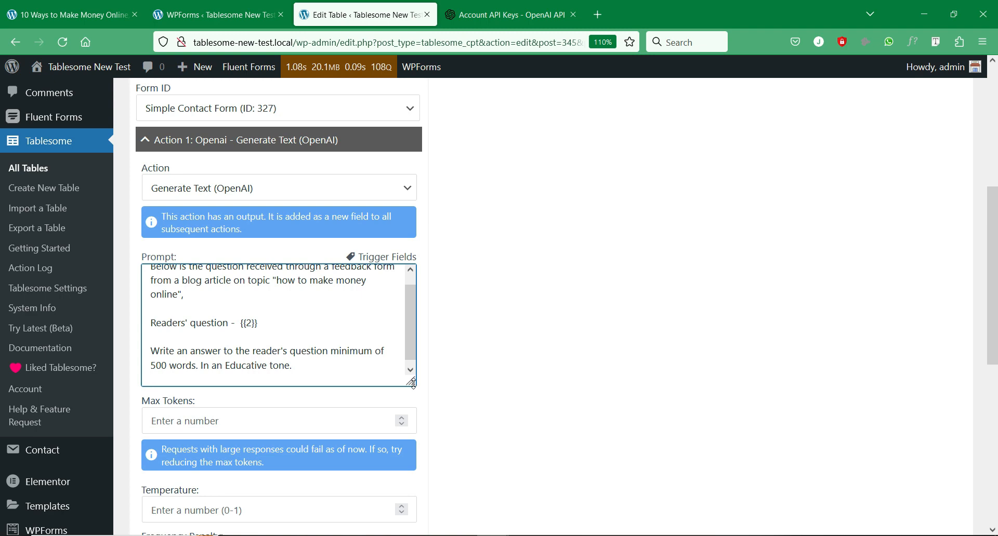
{"action": "left_click_drag", "start_coordinate": [411, 383], "coordinate": [411, 414]}
{"action": "scroll", "coordinate": [354, 370], "scroll_direction": "up", "scroll_amount": 3}
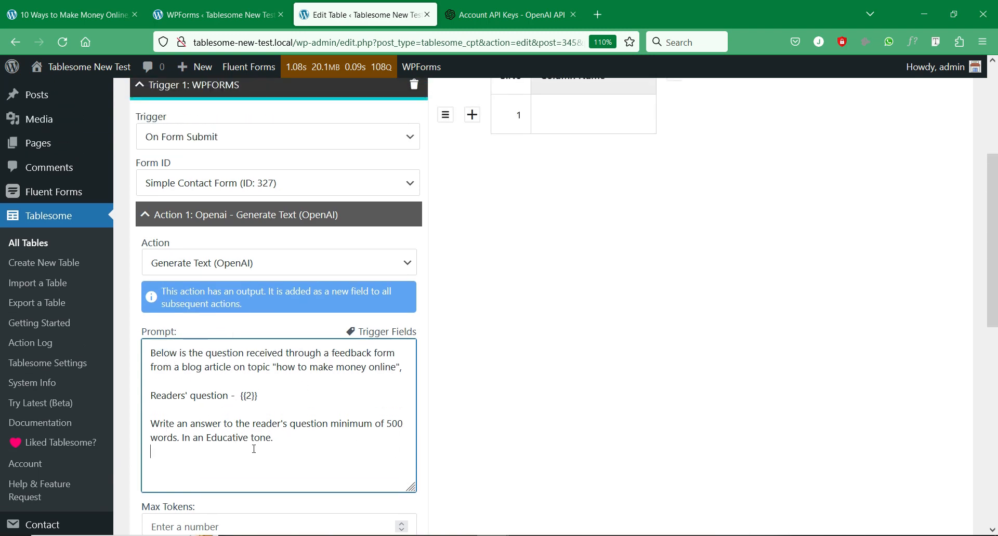
{"action": "scroll", "coordinate": [298, 427], "scroll_direction": "down", "scroll_amount": 3}
{"action": "scroll", "coordinate": [297, 431], "scroll_direction": "down", "scroll_amount": 3}
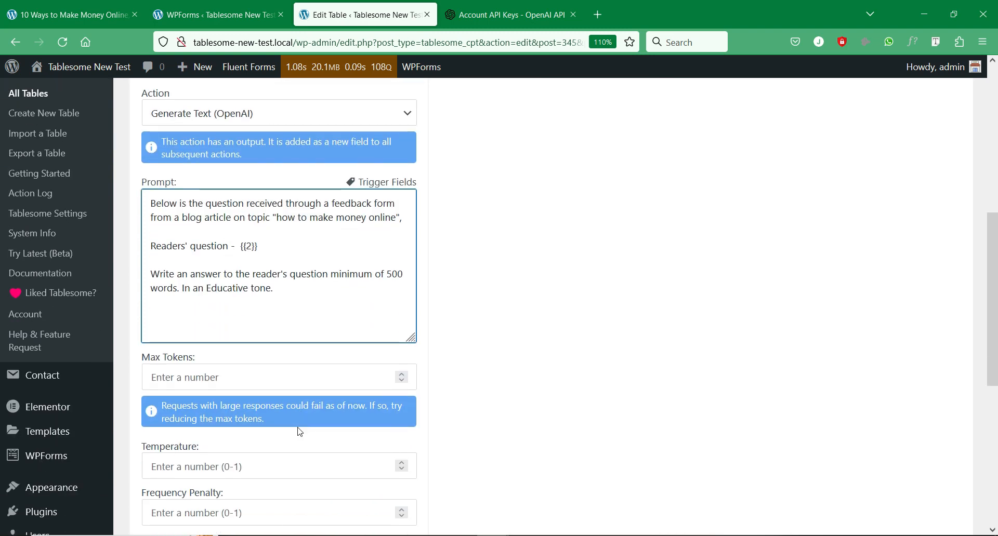
{"action": "scroll", "coordinate": [301, 348], "scroll_direction": "down", "scroll_amount": 3}
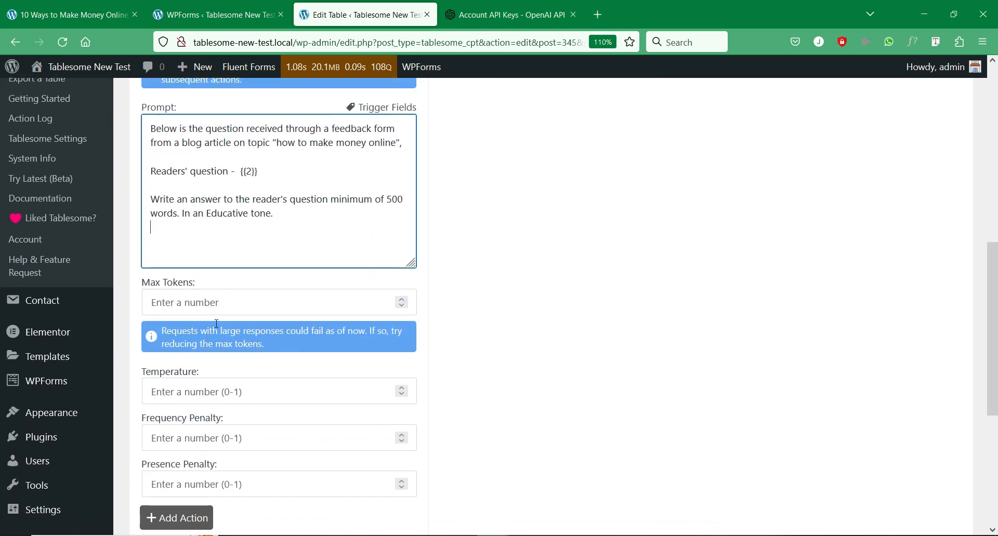
- Set the Generate Text action's Max Tokens to 200
{"action": "left_click", "coordinate": [236, 303]}
{"action": "type", "text": "2"}
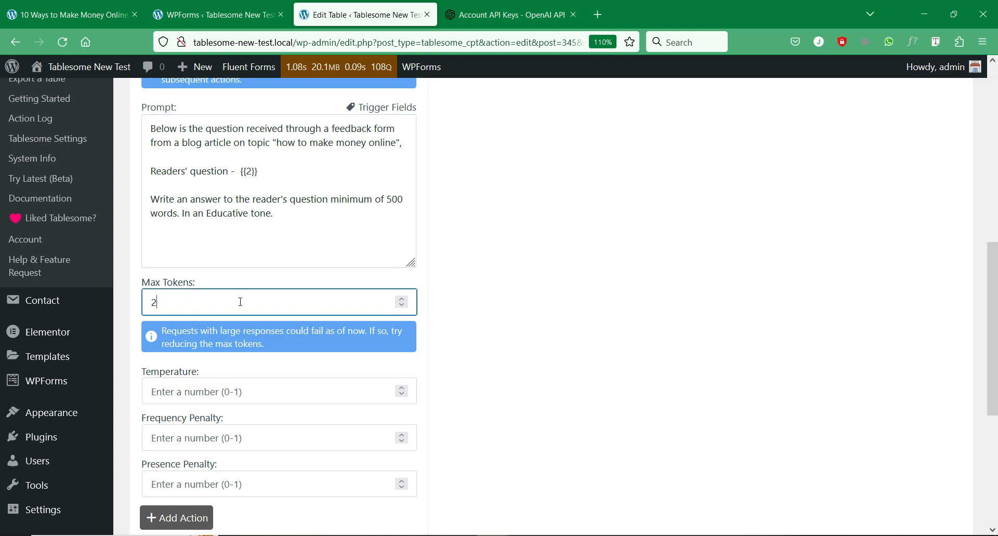
{"action": "type", "text": "00"}
{"action": "scroll", "coordinate": [218, 346], "scroll_direction": "down", "scroll_amount": 3}
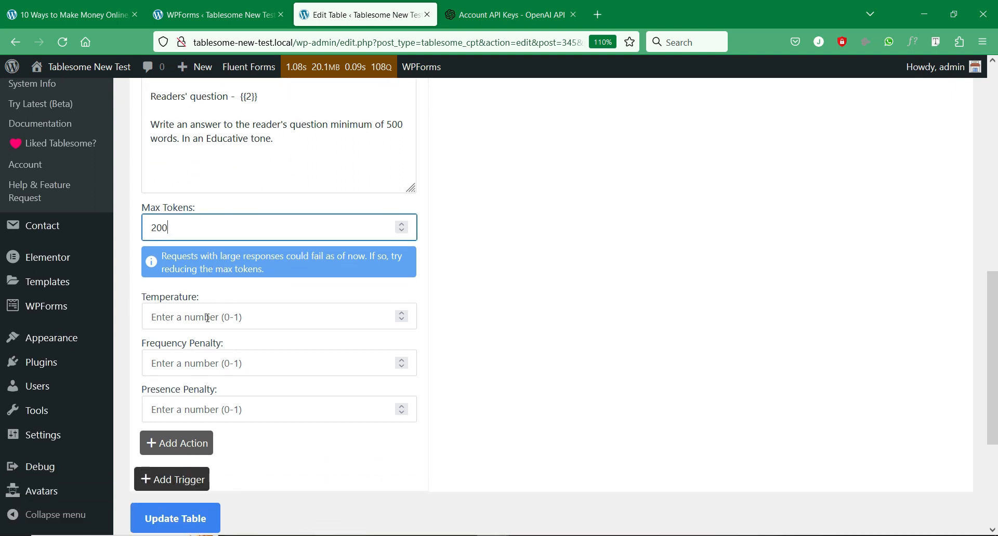
- Set Temperature, Frequency Penalty and Presence Penalty to 0.5
{"action": "left_click", "coordinate": [206, 315]}
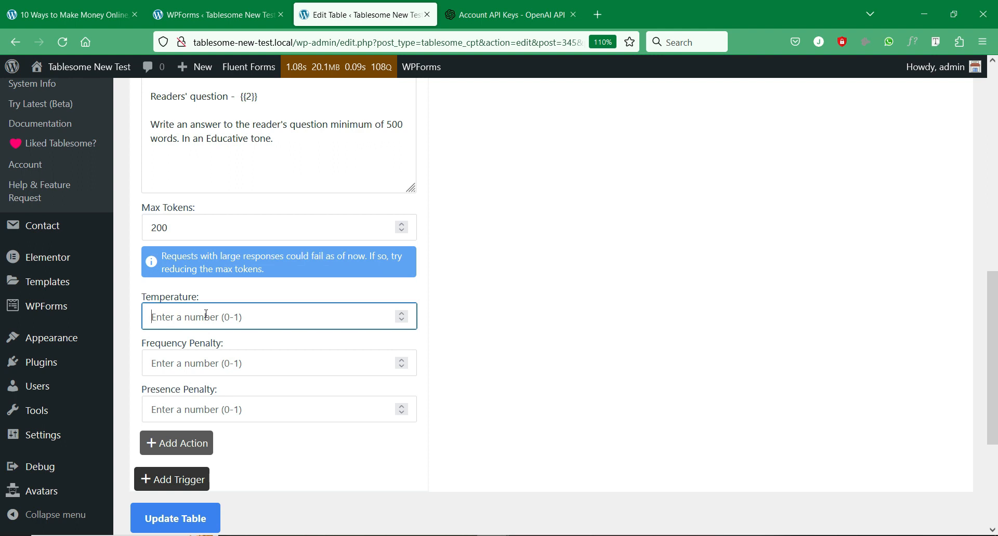
{"action": "type", "text": "0"}
{"action": "key", "text": "shift+Left"}
{"action": "key", "text": "shift+Left"}
{"action": "key", "text": "shift+Left"}
{"action": "key", "text": "ctrl+c"}
{"action": "left_click", "coordinate": [190, 363]}
{"action": "key", "text": "ctrl+v"}
{"action": "left_click", "coordinate": [198, 416]}
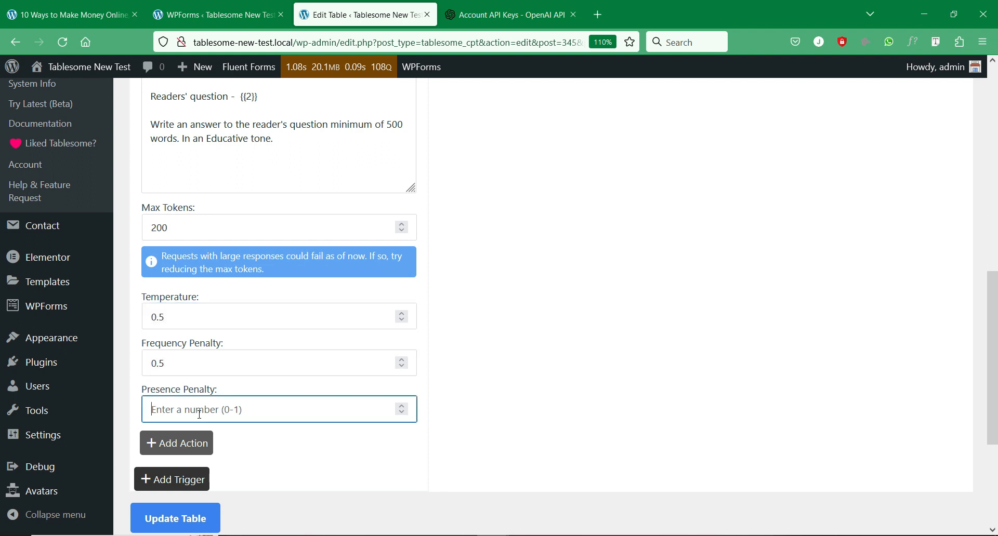
{"action": "key", "text": "ctrl+v"}
- Add a second action to the workflow
{"action": "scroll", "coordinate": [263, 393], "scroll_direction": "down", "scroll_amount": 2}
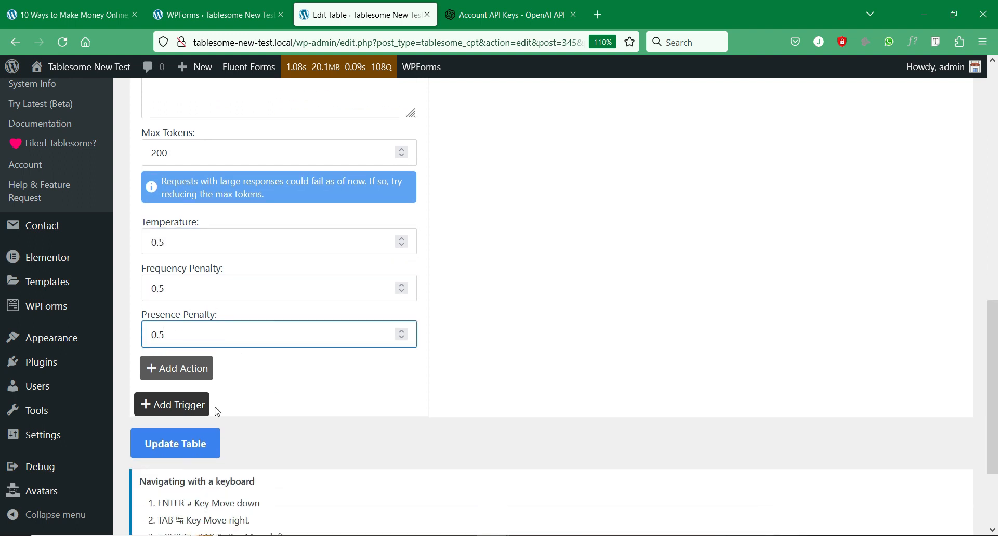
{"action": "scroll", "coordinate": [263, 364], "scroll_direction": "up", "scroll_amount": 4}
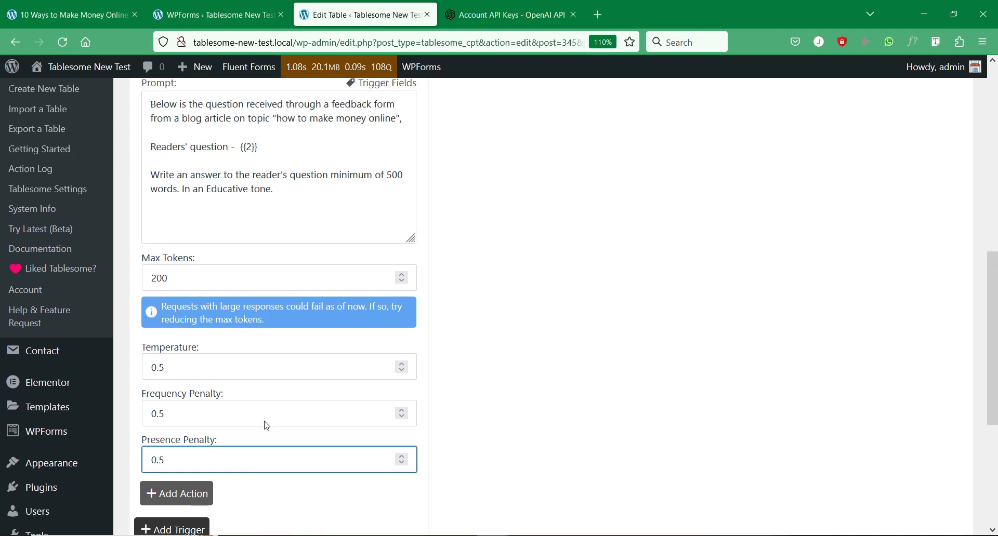
{"action": "scroll", "coordinate": [262, 422], "scroll_direction": "down", "scroll_amount": 2}
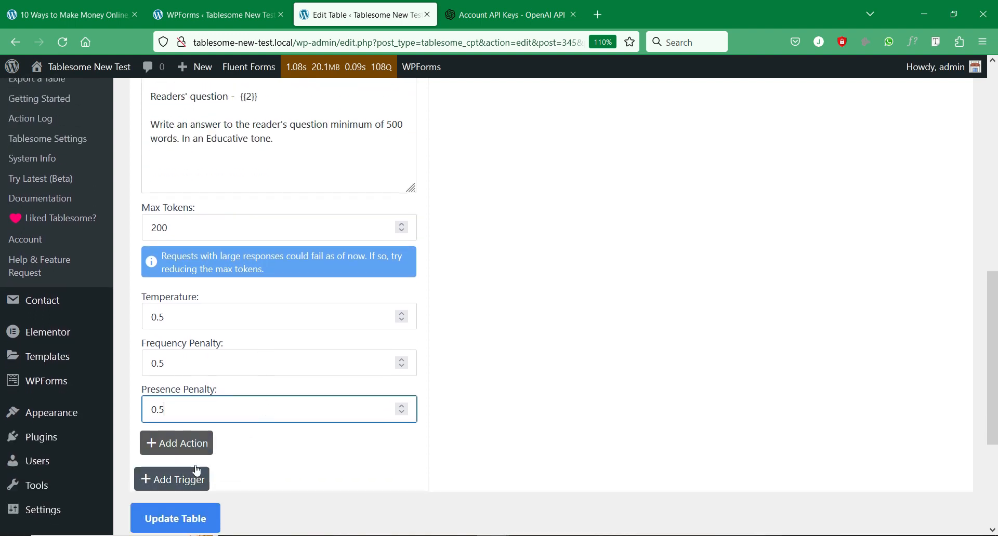
{"action": "left_click", "coordinate": [203, 445]}
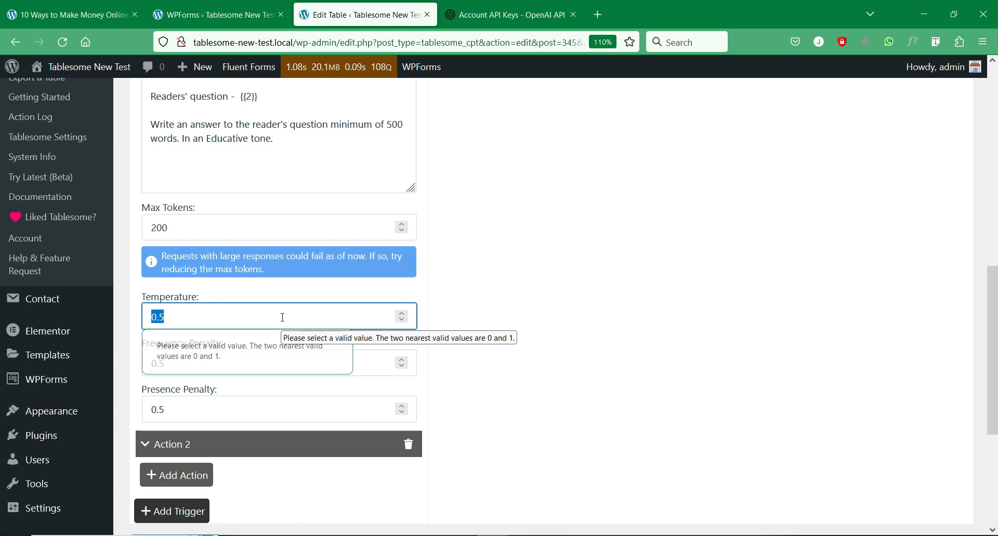
{"action": "left_click", "coordinate": [243, 320]}
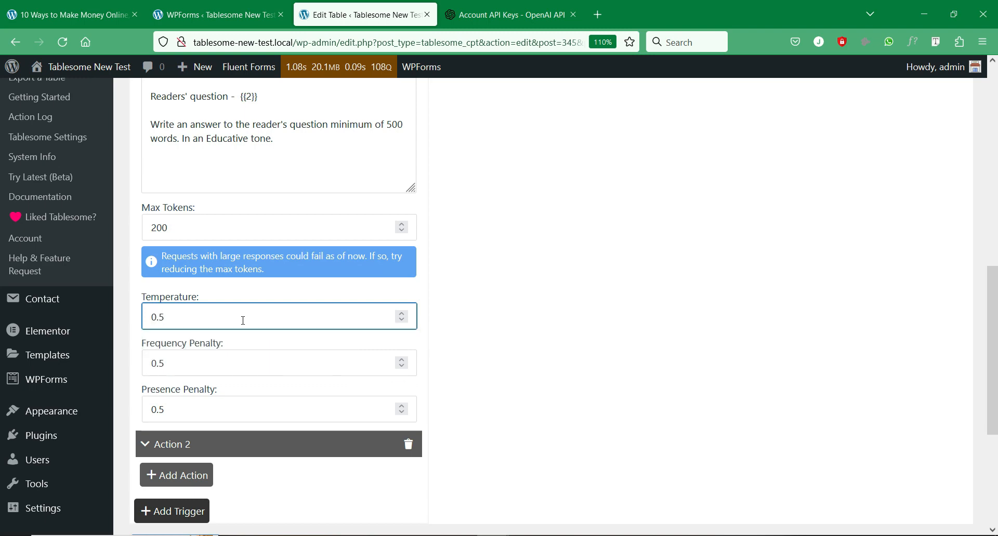
- Add a third action and retype the Temperature value as 0.5
{"action": "left_click", "coordinate": [196, 475]}
{"action": "left_click", "coordinate": [415, 481]}
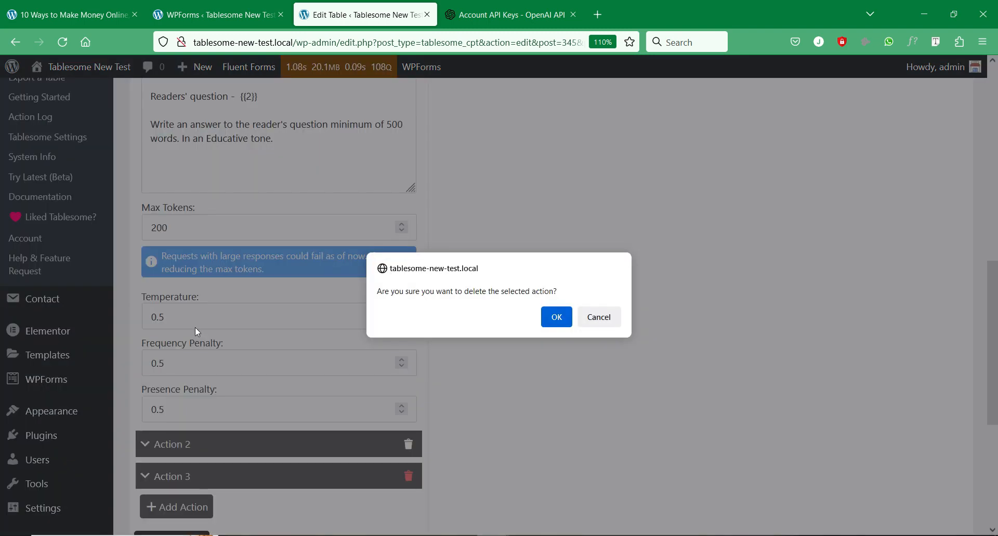
{"action": "left_click", "coordinate": [598, 317]}
{"action": "triple_click", "coordinate": [259, 323]}
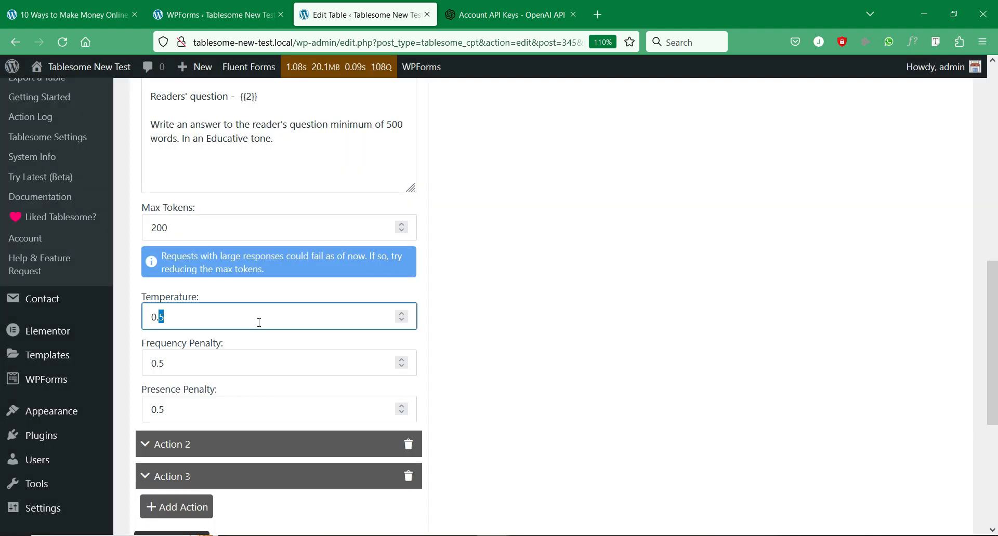
{"action": "key", "text": "BackSpace"}
{"action": "type", "text": ".5"}
{"action": "left_click", "coordinate": [342, 413]}
{"action": "left_click", "coordinate": [150, 317]}
{"action": "type", "text": "0"}
{"action": "left_click", "coordinate": [271, 411]}
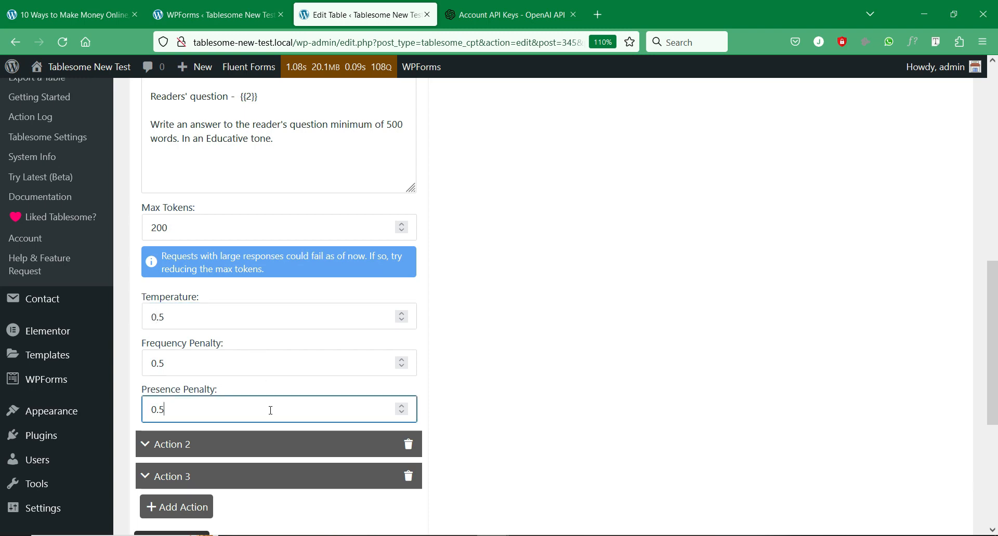
- Delete the spare Action 3 and expand Action 2's action choices
{"action": "left_click", "coordinate": [263, 451]}
{"action": "scroll", "coordinate": [278, 361], "scroll_direction": "up", "scroll_amount": 3}
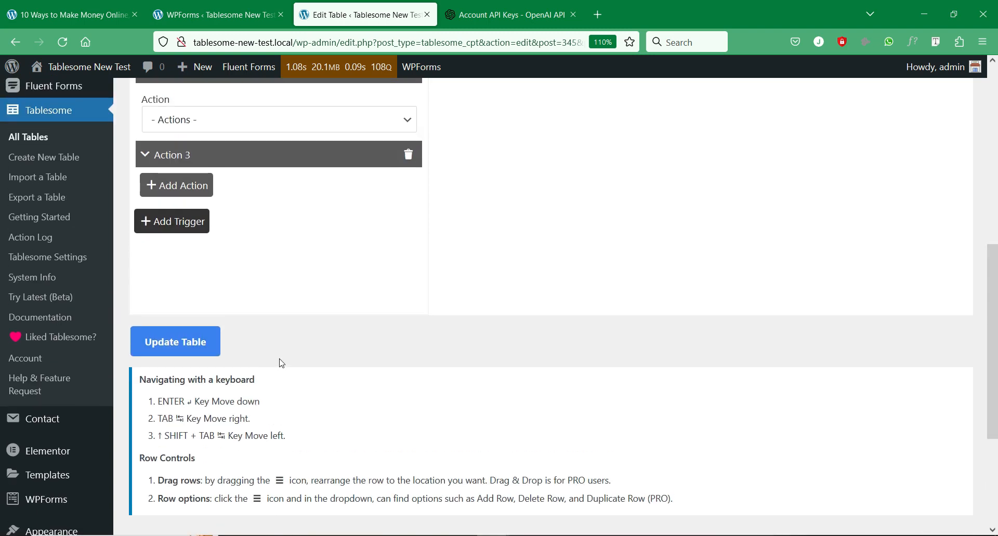
{"action": "scroll", "coordinate": [291, 358], "scroll_direction": "up", "scroll_amount": 2}
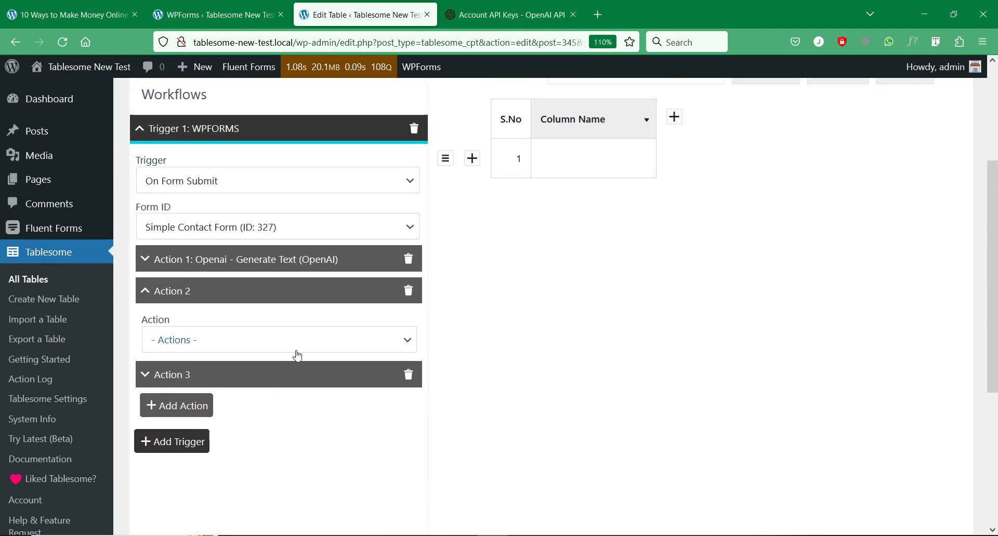
{"action": "left_click", "coordinate": [420, 379]}
{"action": "left_click", "coordinate": [408, 323]}
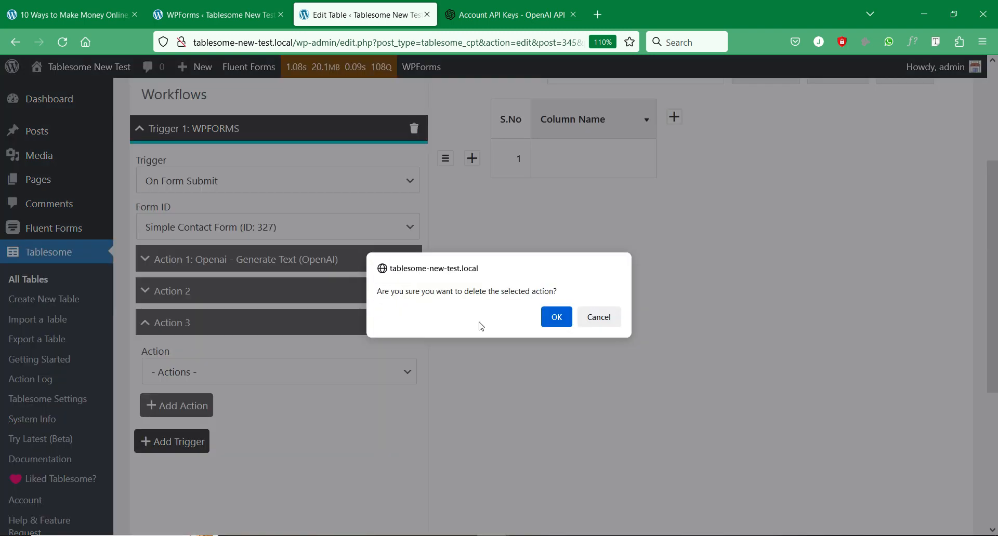
{"action": "left_click", "coordinate": [567, 323]}
{"action": "left_click", "coordinate": [281, 292]}
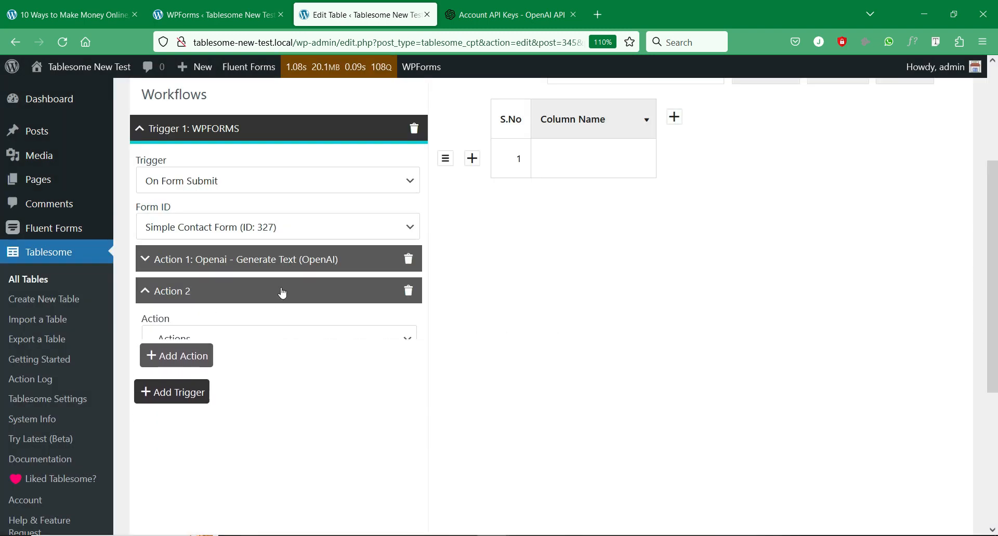
{"action": "left_click", "coordinate": [333, 345]}
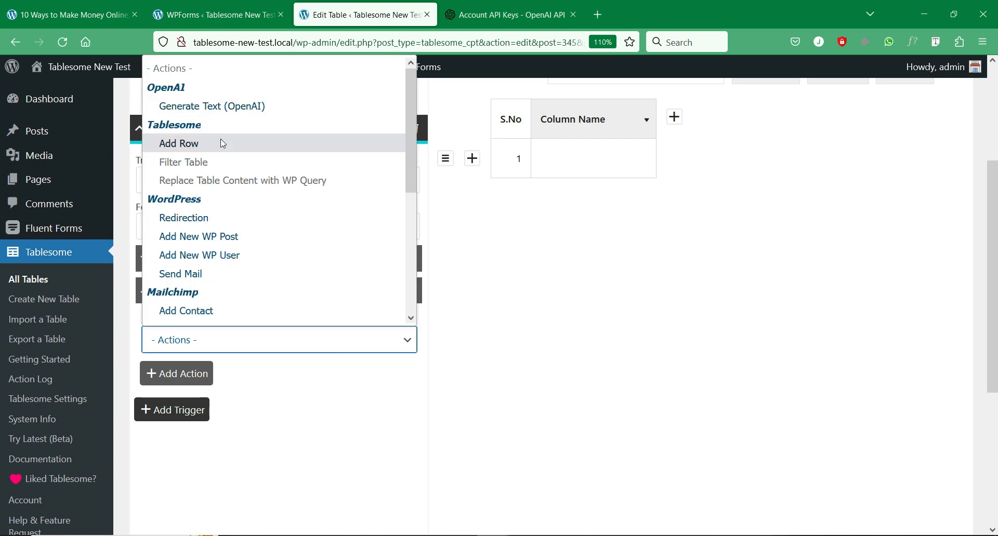
- Set Action 2 to Add New WP Post with Post Type Posts
{"action": "scroll", "coordinate": [223, 143], "scroll_direction": "down", "scroll_amount": 4}
{"action": "scroll", "coordinate": [244, 203], "scroll_direction": "up", "scroll_amount": 3}
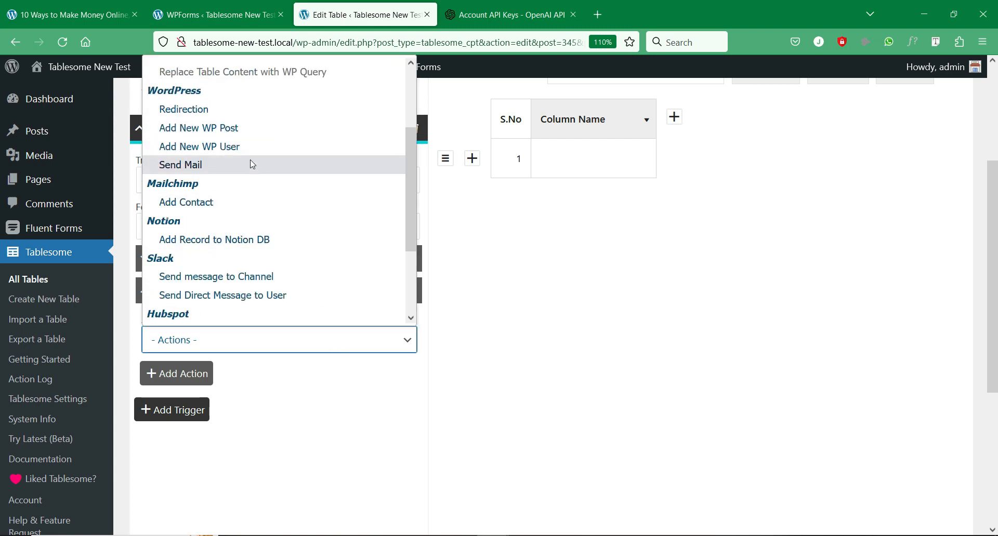
{"action": "left_click", "coordinate": [252, 134]}
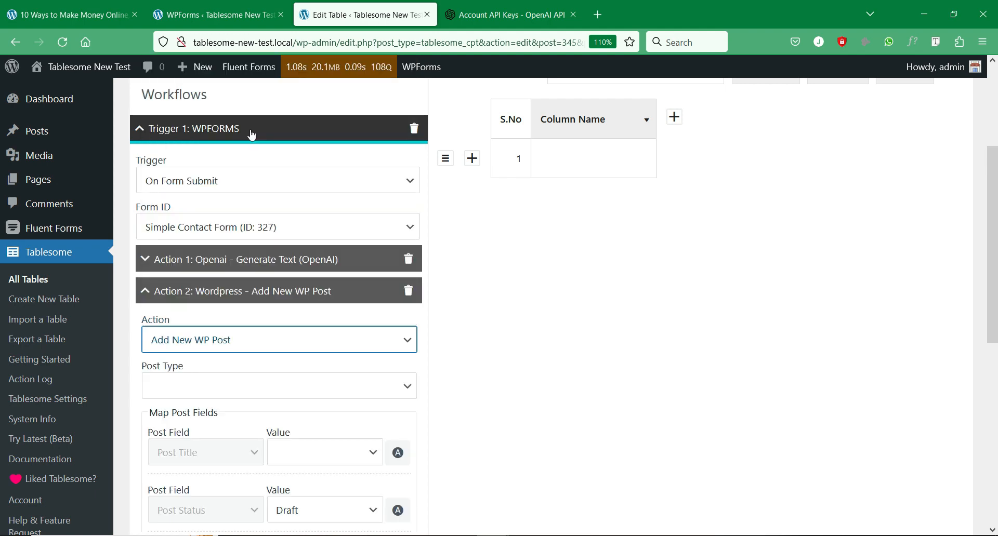
{"action": "scroll", "coordinate": [301, 382], "scroll_direction": "down", "scroll_amount": 2}
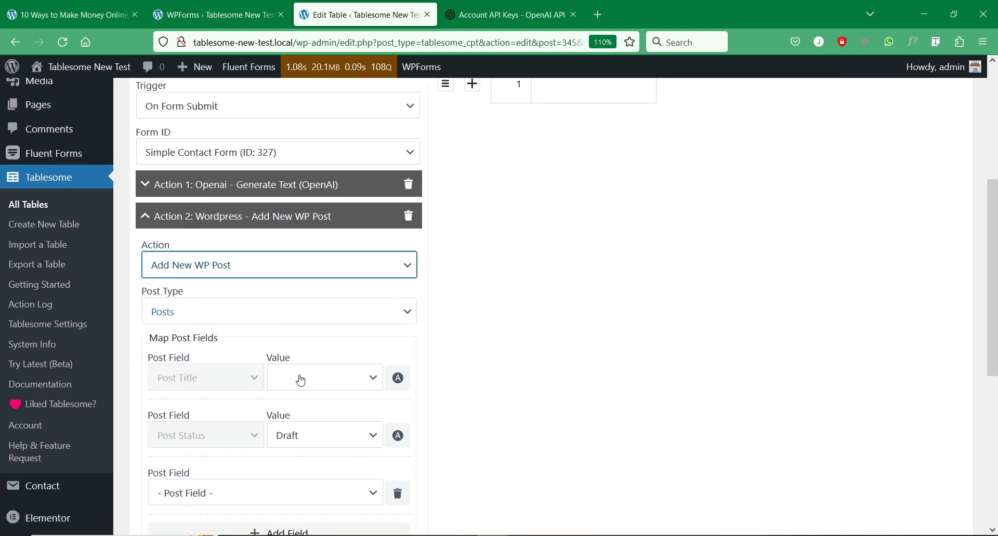
{"action": "left_click", "coordinate": [326, 323]}
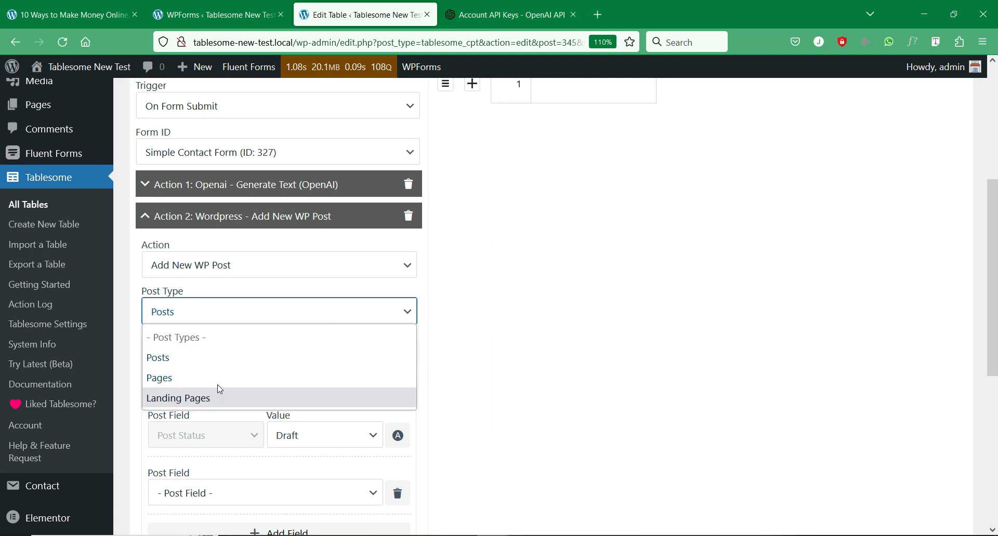
{"action": "left_click", "coordinate": [227, 362]}
{"action": "scroll", "coordinate": [294, 340], "scroll_direction": "down", "scroll_amount": 2}
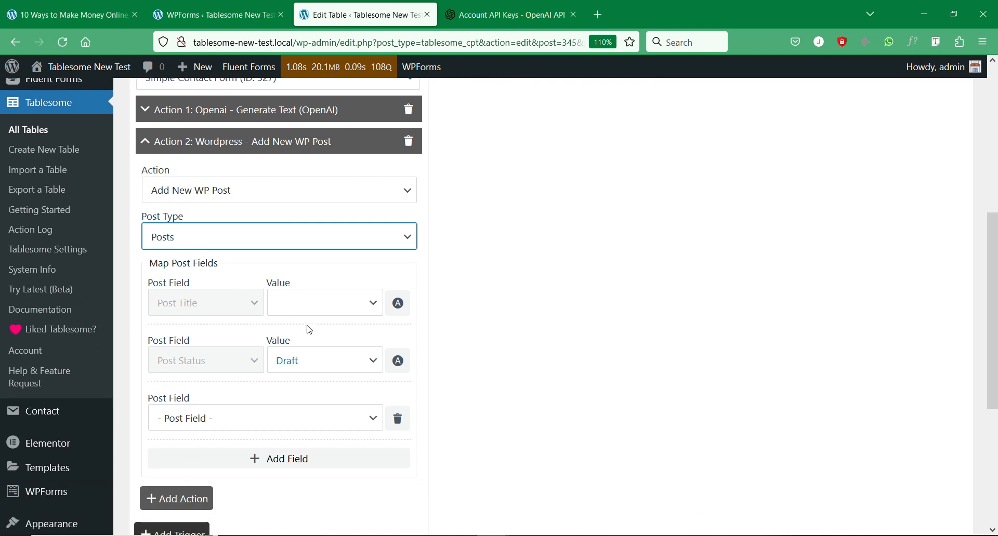
{"action": "scroll", "coordinate": [327, 339], "scroll_direction": "down", "scroll_amount": 2}
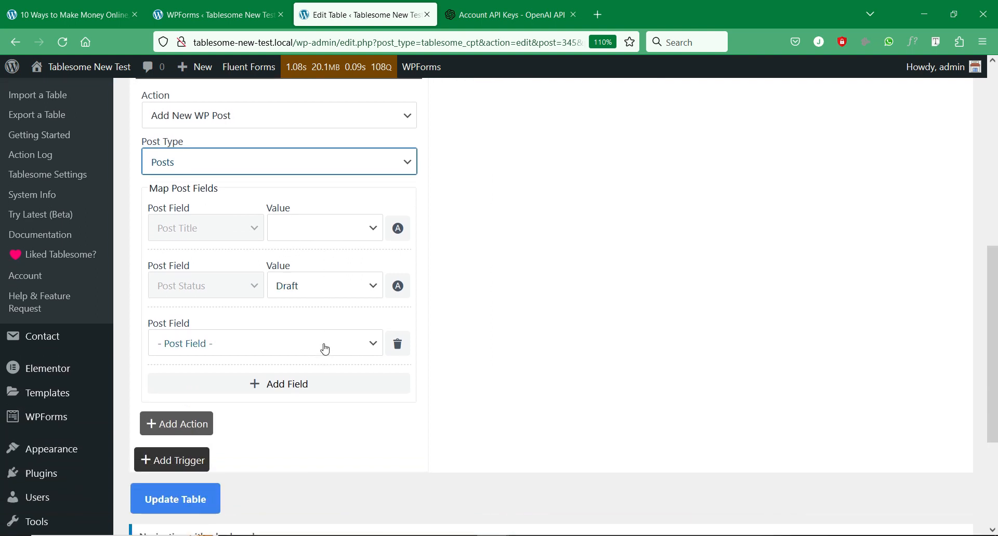
- Map the Post Content field to OpenAI Generated Text
{"action": "left_click", "coordinate": [326, 346]}
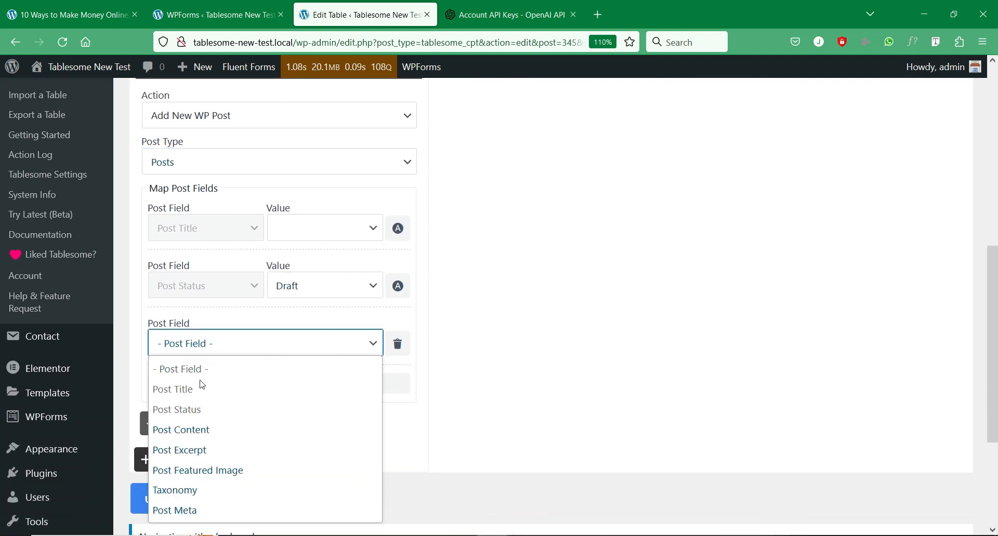
{"action": "left_click", "coordinate": [186, 430]}
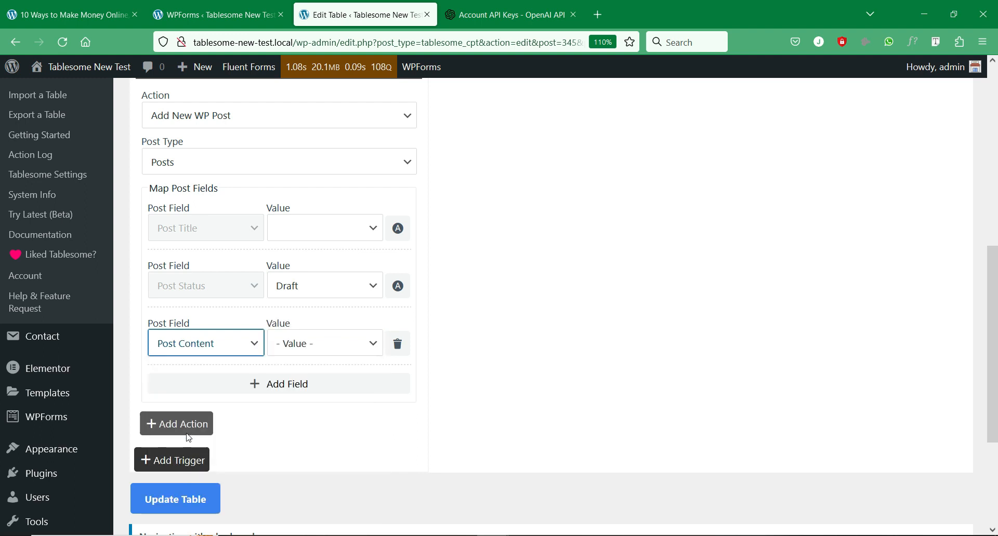
{"action": "left_click", "coordinate": [208, 351]}
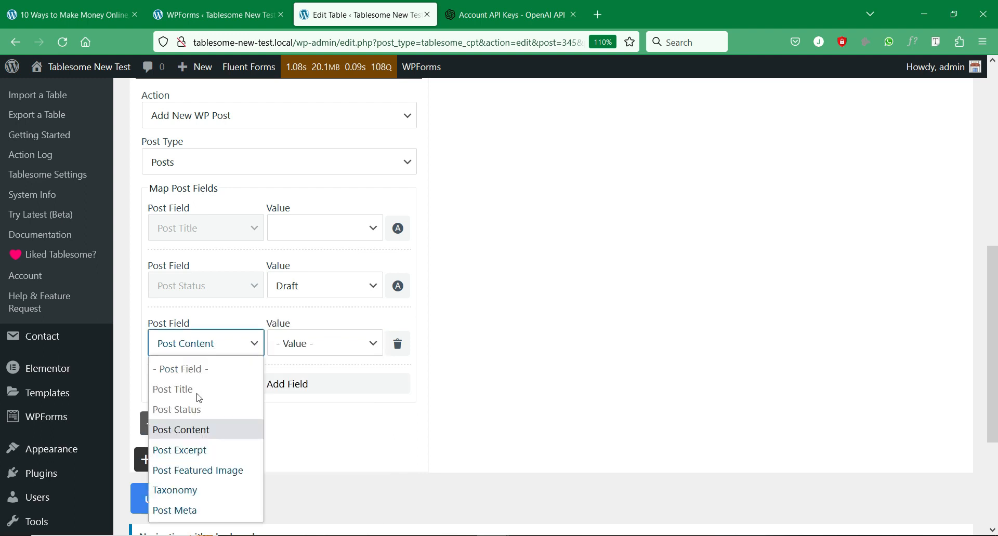
{"action": "left_click", "coordinate": [203, 438]}
{"action": "left_click", "coordinate": [363, 354]}
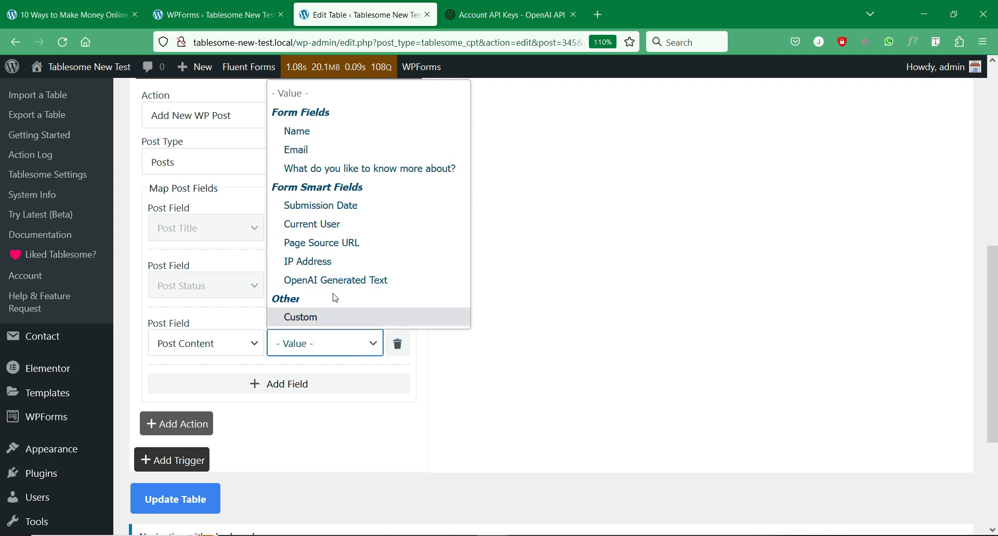
{"action": "left_click", "coordinate": [339, 282]}
- Set the Post Title value to the reader's question field
{"action": "left_click", "coordinate": [347, 230]}
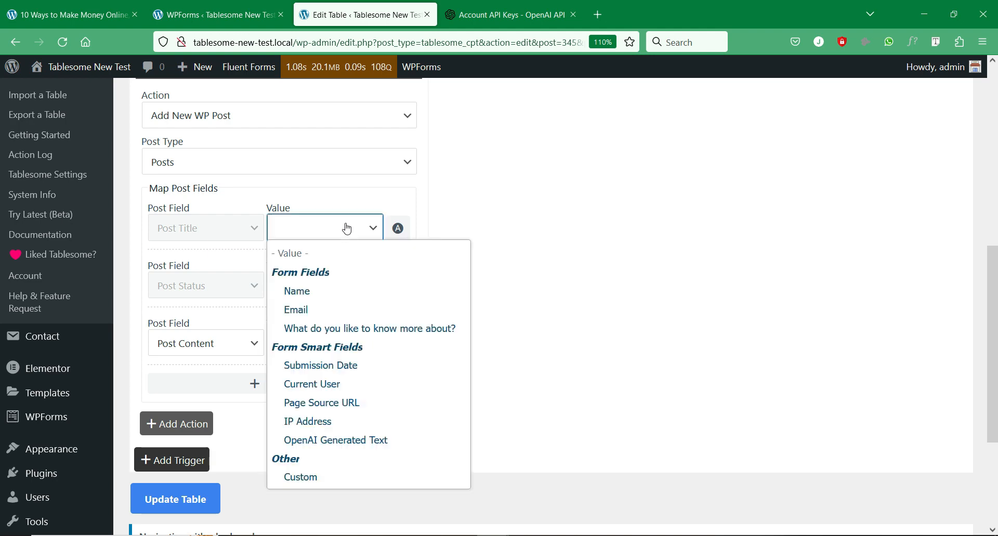
{"action": "left_click", "coordinate": [172, 228]}
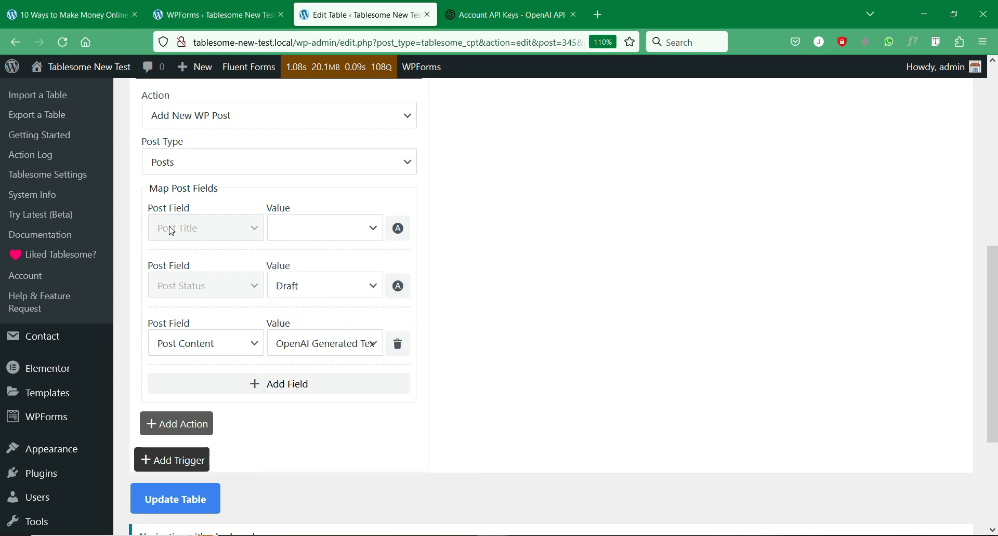
{"action": "left_click", "coordinate": [316, 236]}
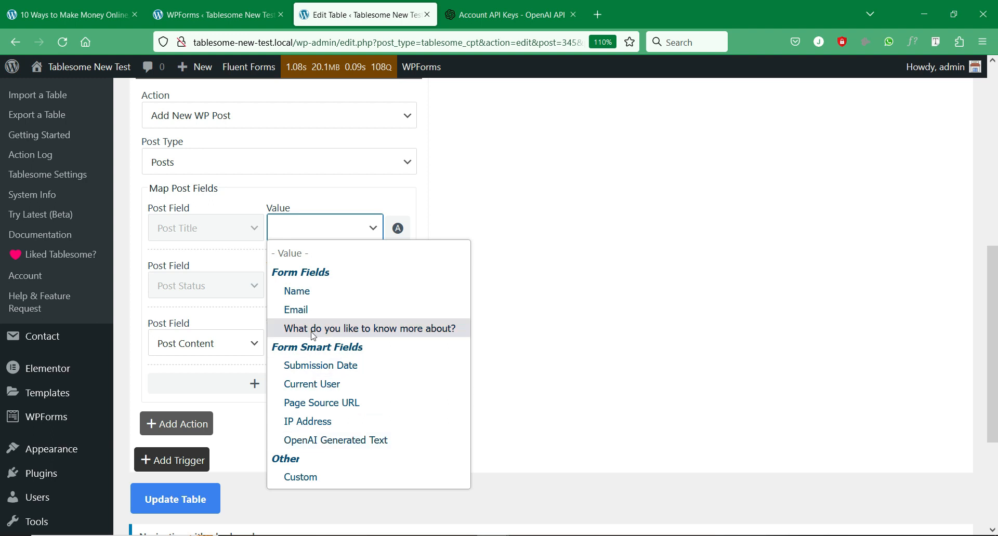
{"action": "left_click", "coordinate": [334, 333]}
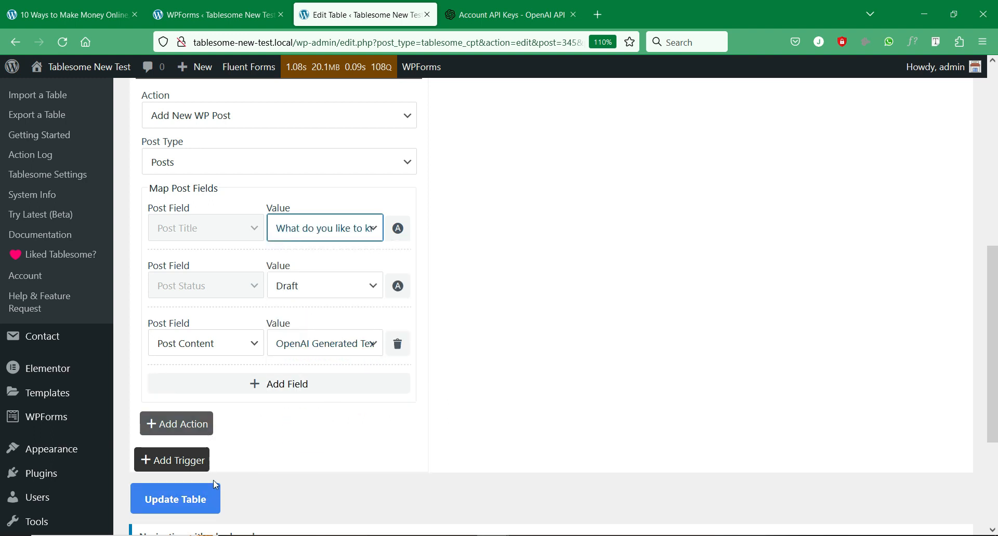
{"action": "scroll", "coordinate": [295, 499], "scroll_direction": "up", "scroll_amount": 2}
{"action": "scroll", "coordinate": [294, 494], "scroll_direction": "down", "scroll_amount": 1}
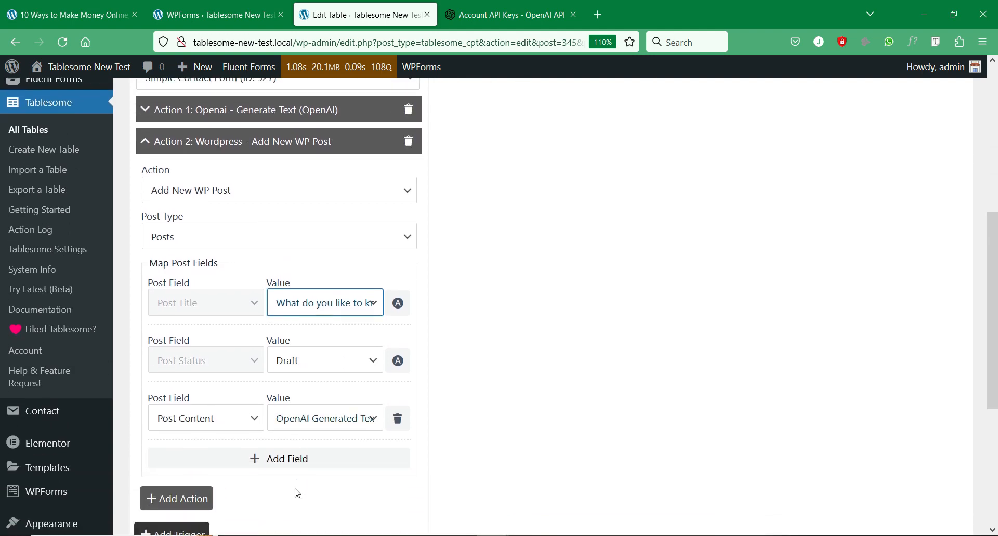
- Remove an extra empty field row and save the table with Update Table
{"action": "left_click", "coordinate": [287, 467]}
{"action": "left_click", "coordinate": [248, 476]}
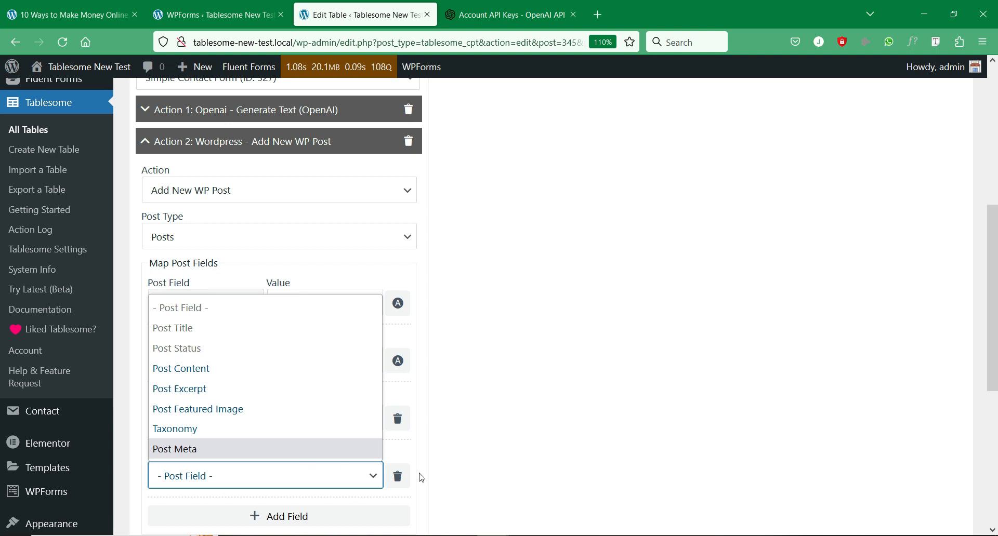
{"action": "left_click", "coordinate": [439, 456]}
{"action": "left_click", "coordinate": [398, 477]}
{"action": "scroll", "coordinate": [314, 423], "scroll_direction": "down", "scroll_amount": 3}
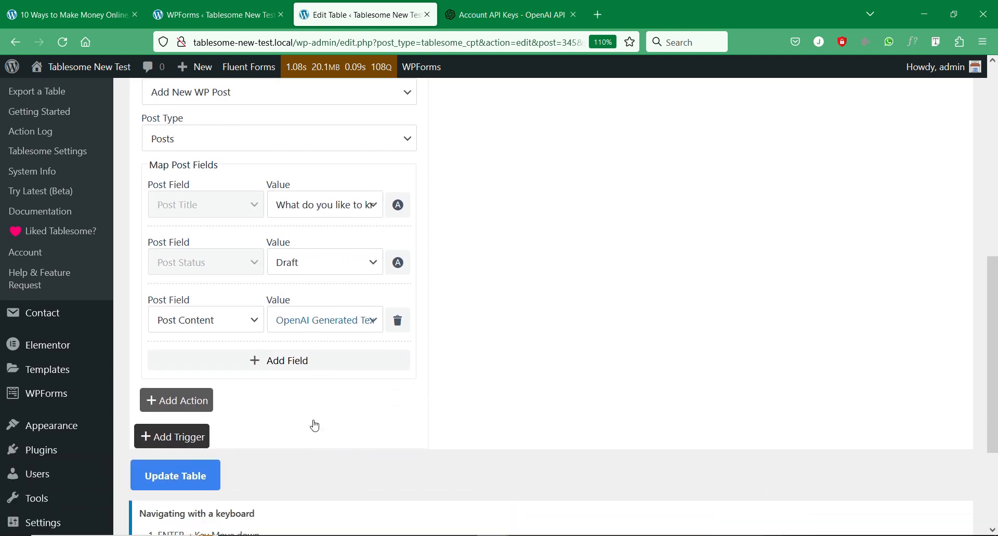
{"action": "left_click", "coordinate": [195, 425]}
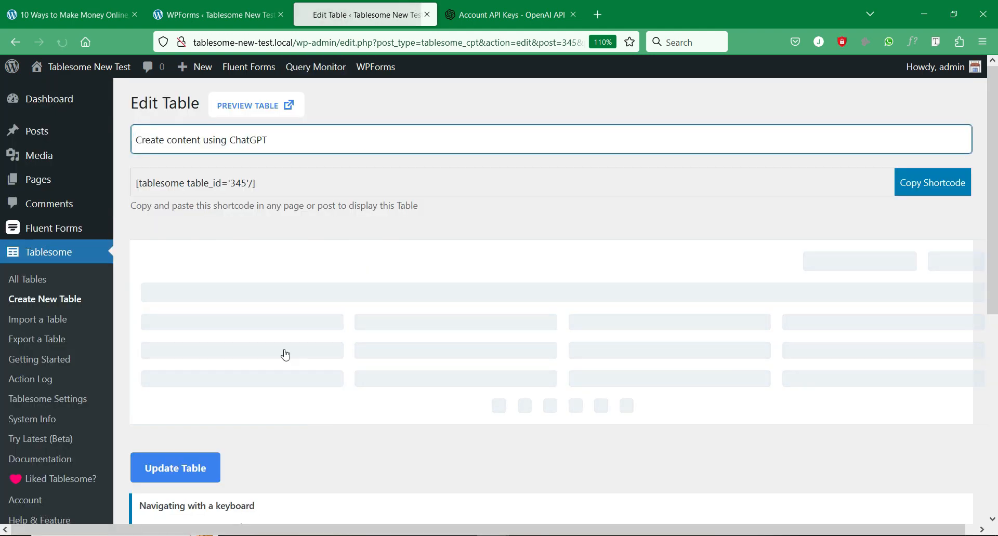
- Switch to the how-to-make-money article tab with the 'Have Questions?' contact form
{"action": "scroll", "coordinate": [286, 355], "scroll_direction": "down", "scroll_amount": 7}
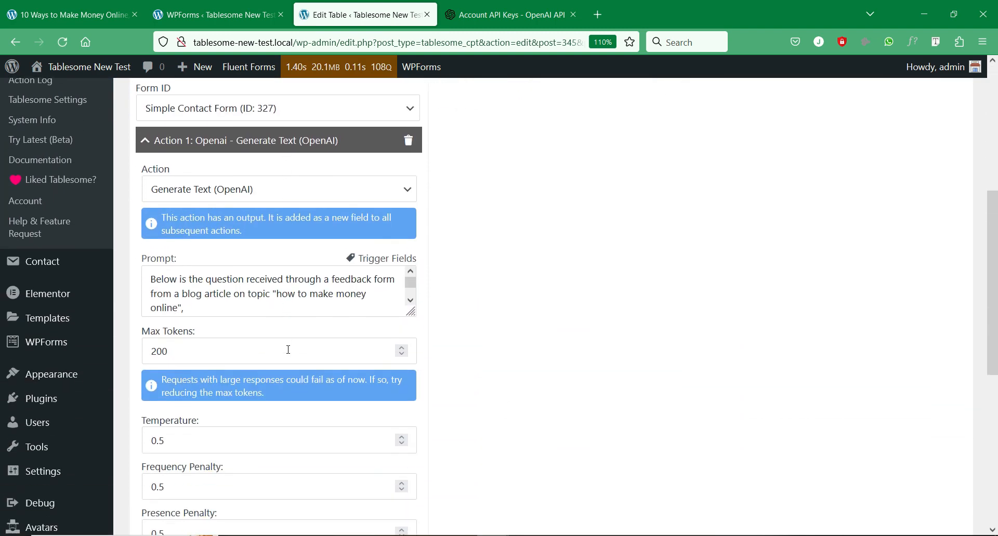
{"action": "scroll", "coordinate": [289, 349], "scroll_direction": "down", "scroll_amount": 2}
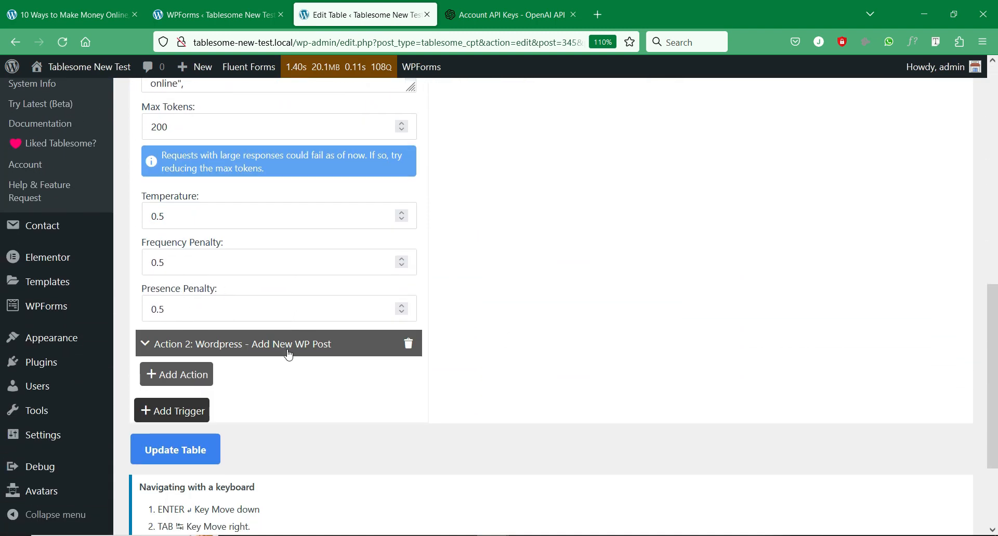
{"action": "scroll", "coordinate": [288, 353], "scroll_direction": "up", "scroll_amount": 10}
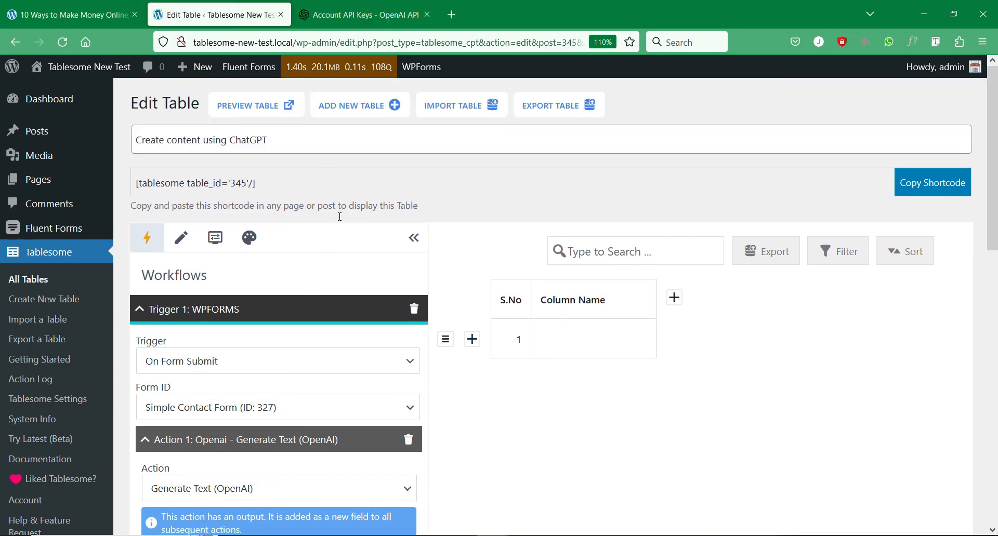
{"action": "left_click", "coordinate": [100, 5]}
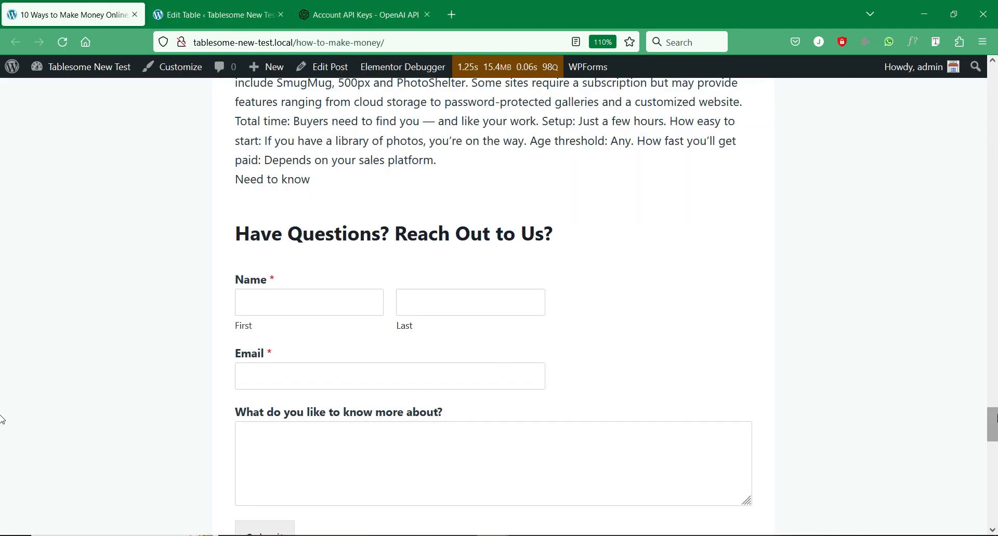
{"action": "left_click_drag", "start_coordinate": [997, 415], "coordinate": [997, 385]}
{"action": "left_click_drag", "start_coordinate": [261, 168], "coordinate": [513, 176]}
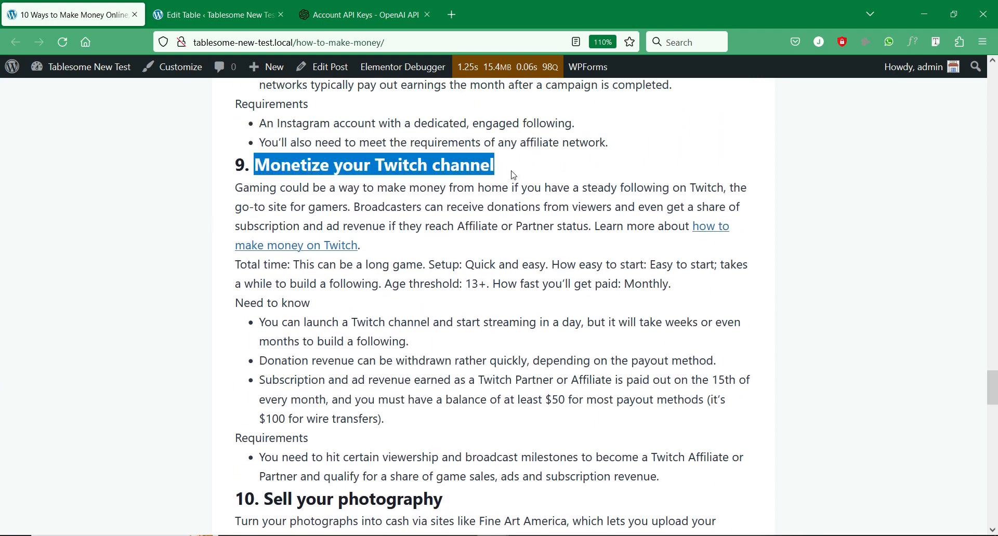
{"action": "left_click", "coordinate": [494, 165]}
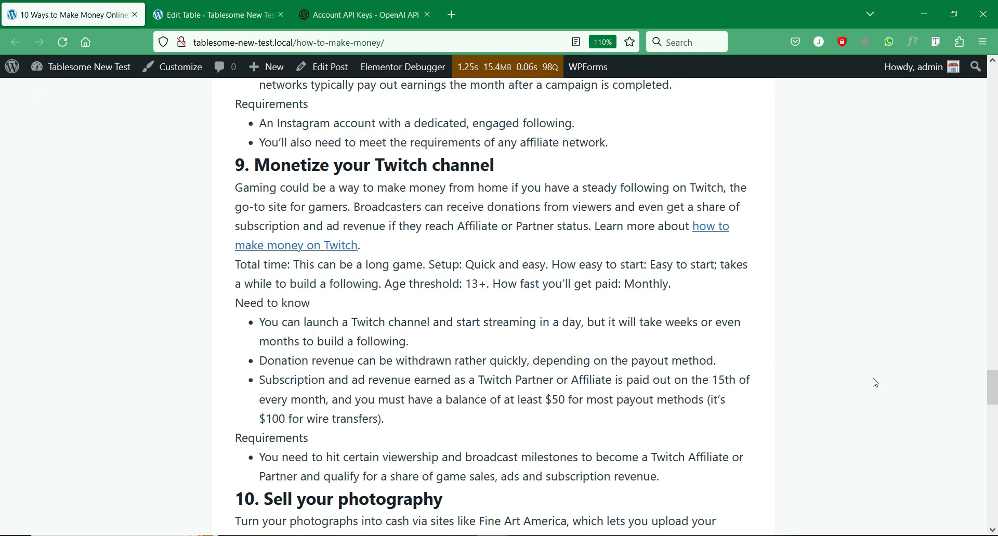
{"action": "left_click_drag", "start_coordinate": [984, 389], "coordinate": [984, 438]}
{"action": "left_click", "coordinate": [323, 165]}
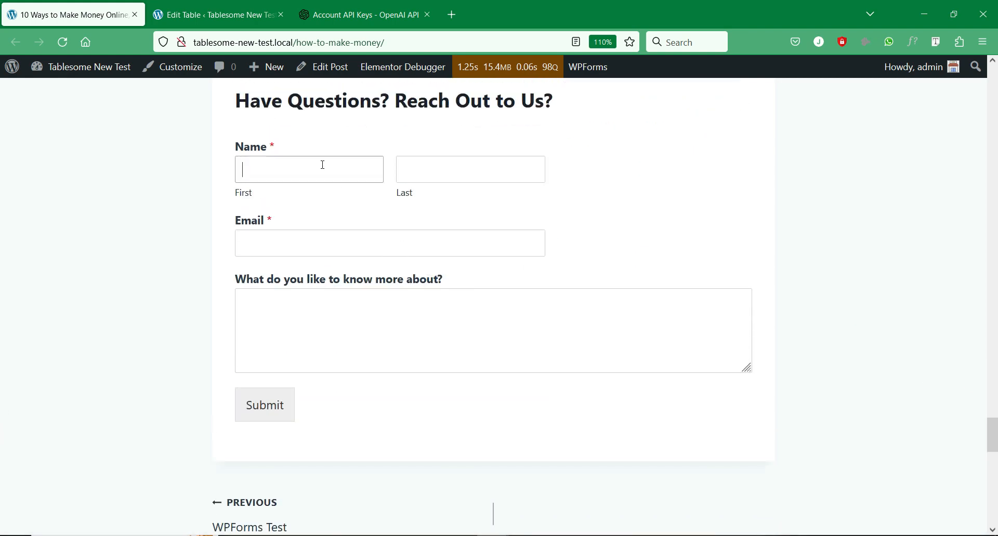
- Fill in the visitor's first name, last name and e-mail address
{"action": "type", "text": "John"}
{"action": "left_click", "coordinate": [423, 164]}
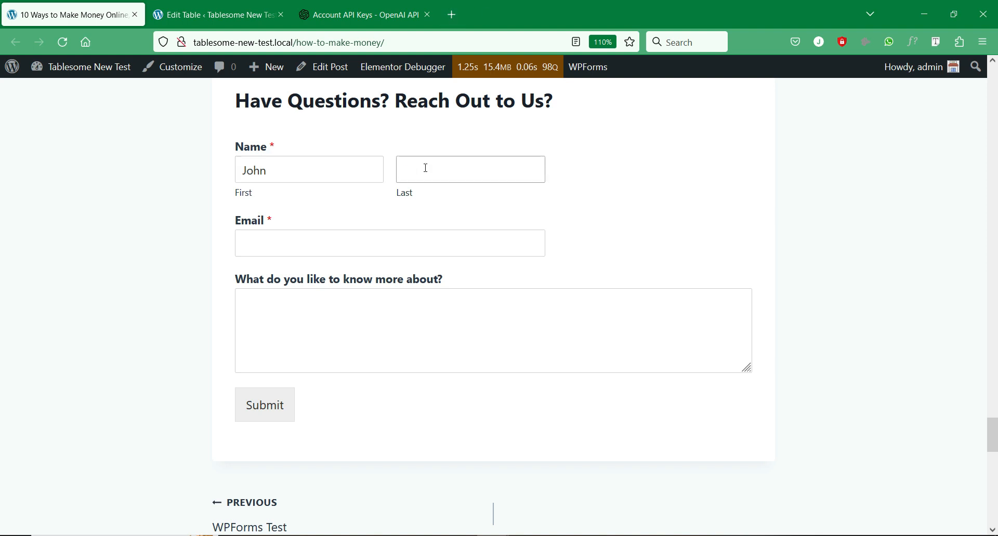
{"action": "type", "text": "Smith"}
{"action": "left_click", "coordinate": [358, 239]}
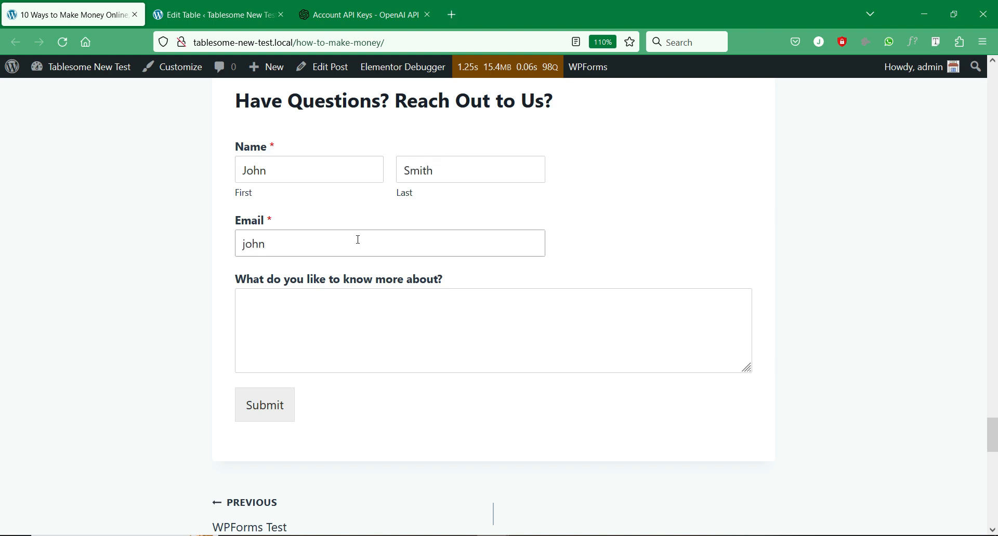
- Ask 'How to start a Twitch channel and earn money quickly?' and submit the form
{"action": "left_click", "coordinate": [363, 327]}
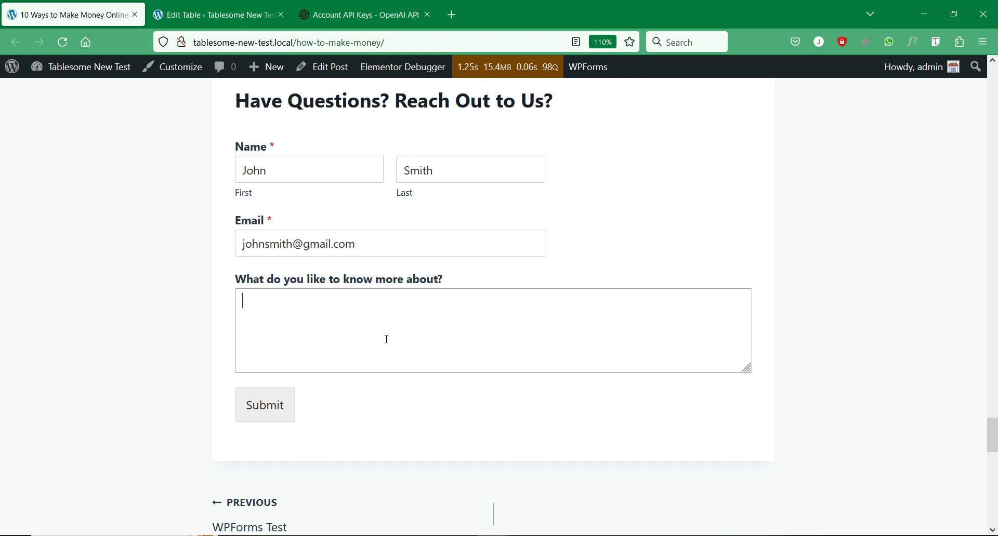
{"action": "type", "text": "How to start a Twitch chann"}
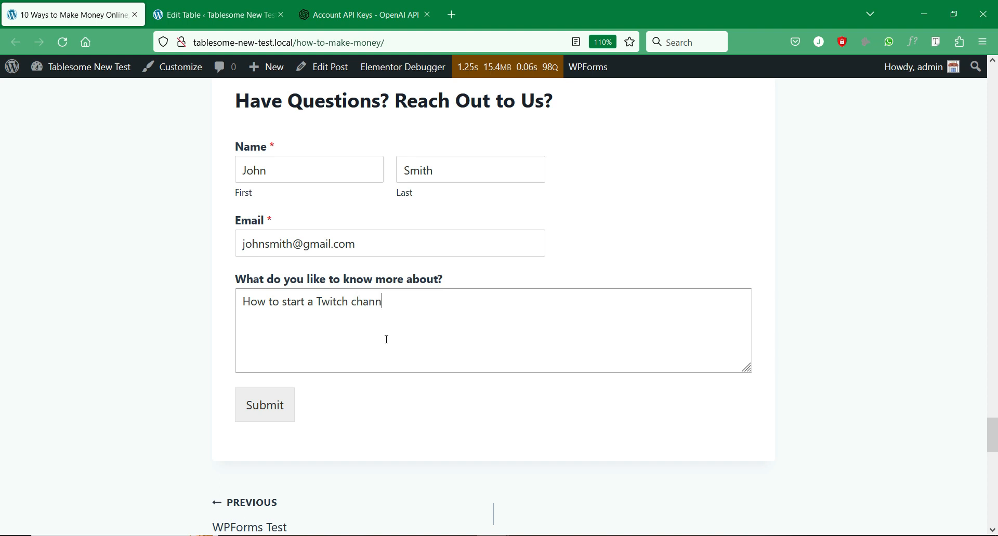
{"action": "type", "text": "el and earn money quickly?"}
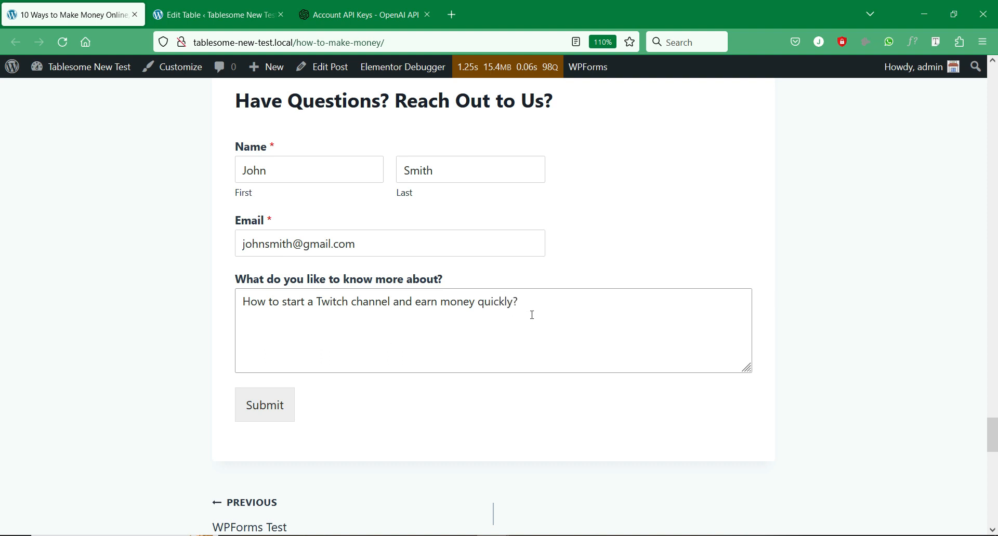
{"action": "left_click", "coordinate": [277, 412]}
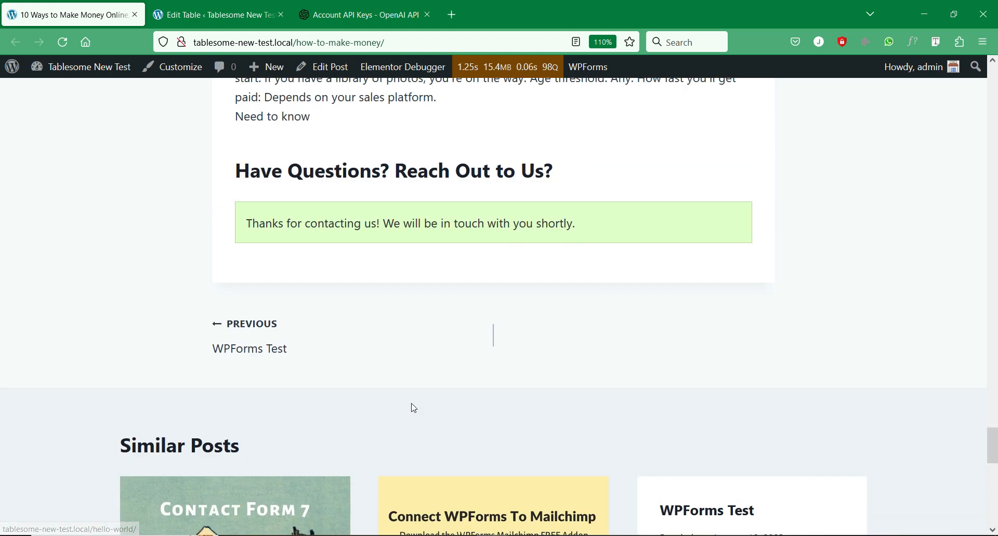
{"action": "scroll", "coordinate": [448, 337], "scroll_direction": "up", "scroll_amount": 2}
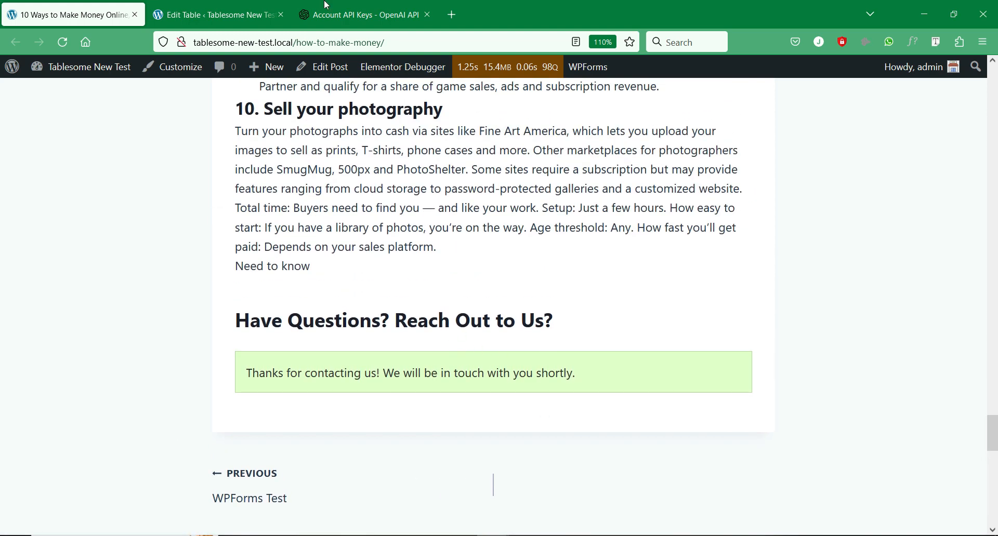
{"action": "left_click", "coordinate": [242, 7]}
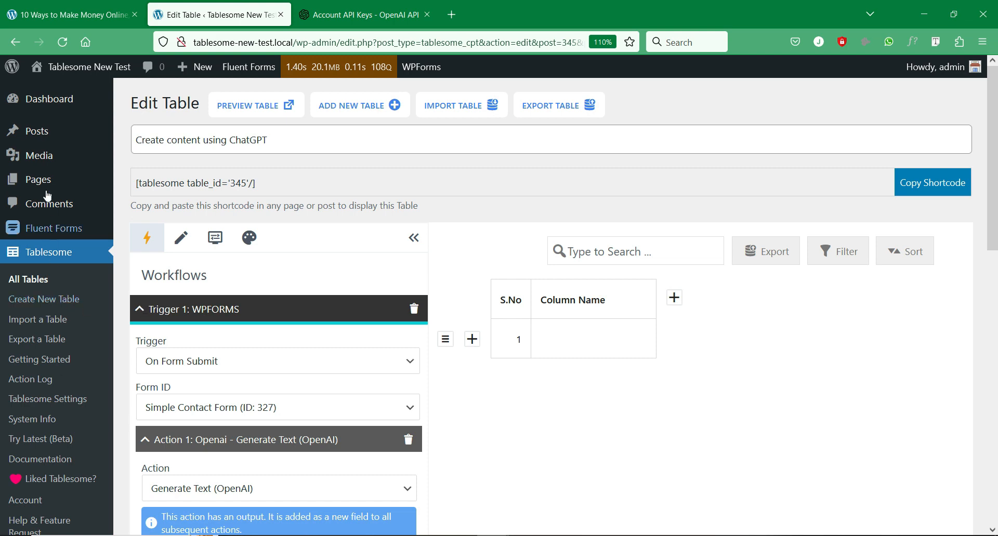
- Open All Posts in a new tab and edit the top Twitch draft post
{"action": "mouse_move", "coordinate": [27, 131]}
{"action": "middle_click", "coordinate": [122, 134]}
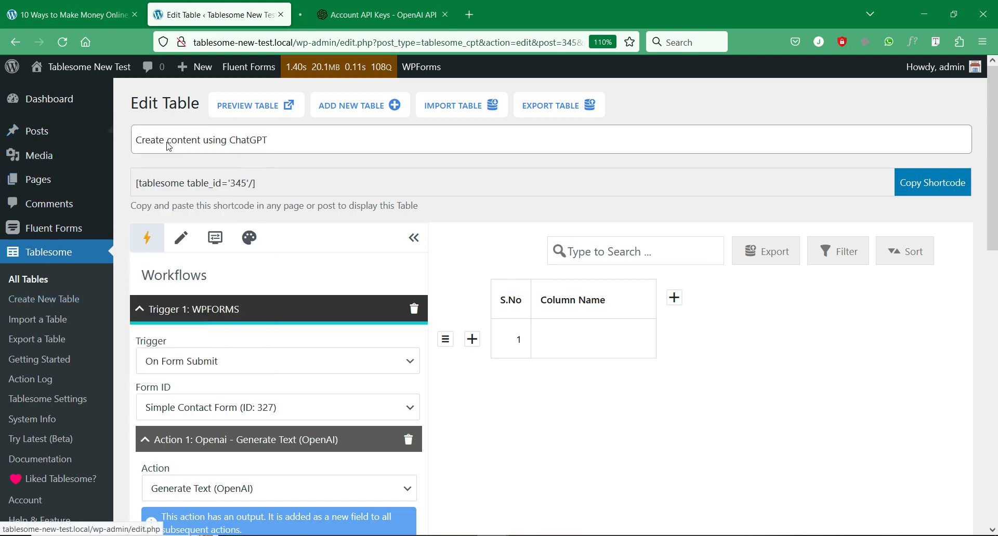
{"action": "left_click", "coordinate": [408, 6]}
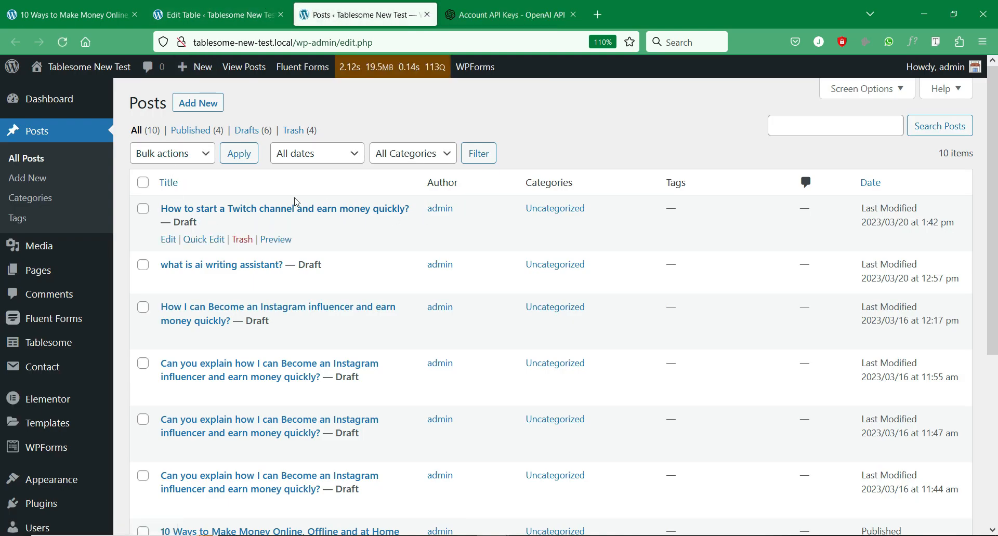
{"action": "left_click", "coordinate": [168, 242]}
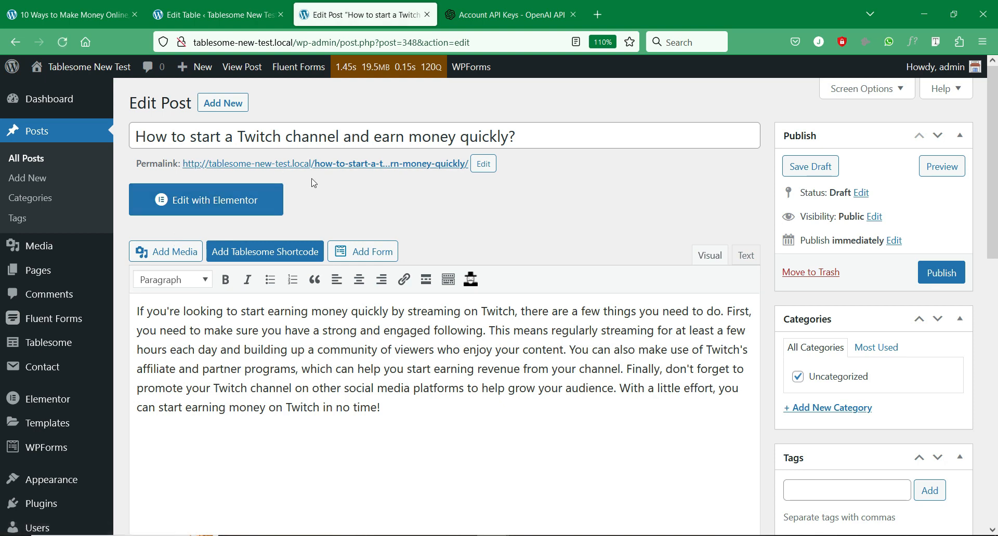
- Review the AI-generated Twitch earning advice and save the draft post
{"action": "scroll", "coordinate": [313, 183], "scroll_direction": "down", "scroll_amount": 2}
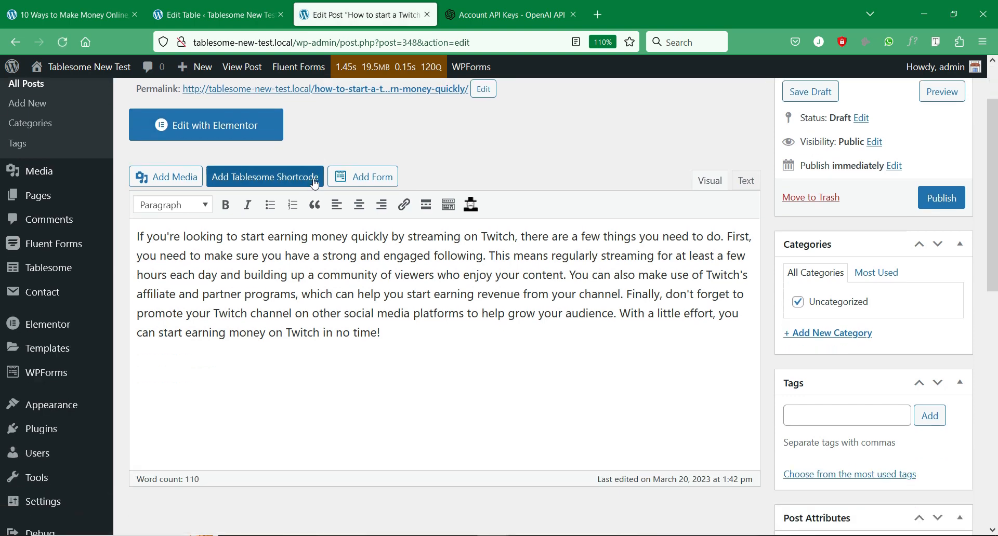
{"action": "left_click", "coordinate": [305, 255]}
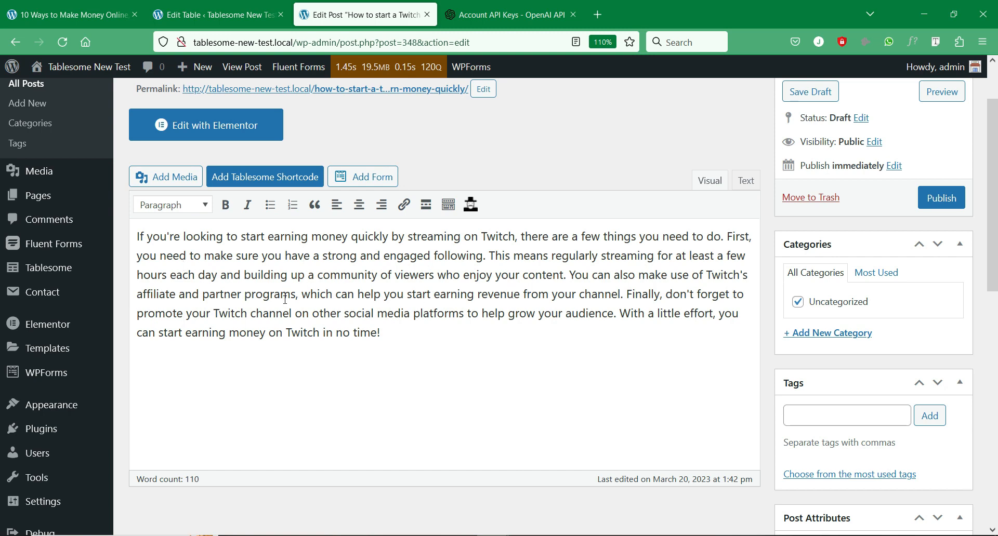
{"action": "scroll", "coordinate": [285, 299], "scroll_direction": "down", "scroll_amount": 2}
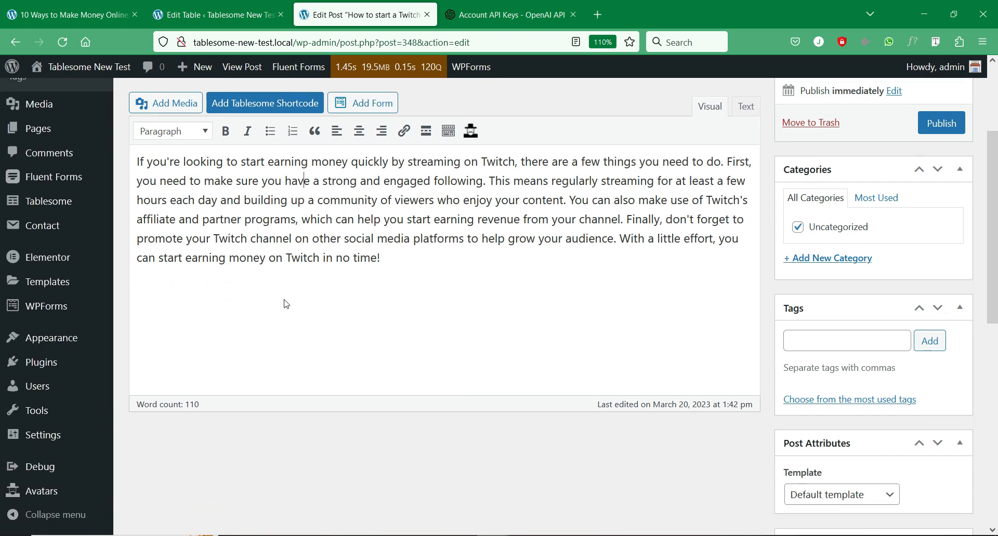
{"action": "scroll", "coordinate": [308, 295], "scroll_direction": "up", "scroll_amount": 4}
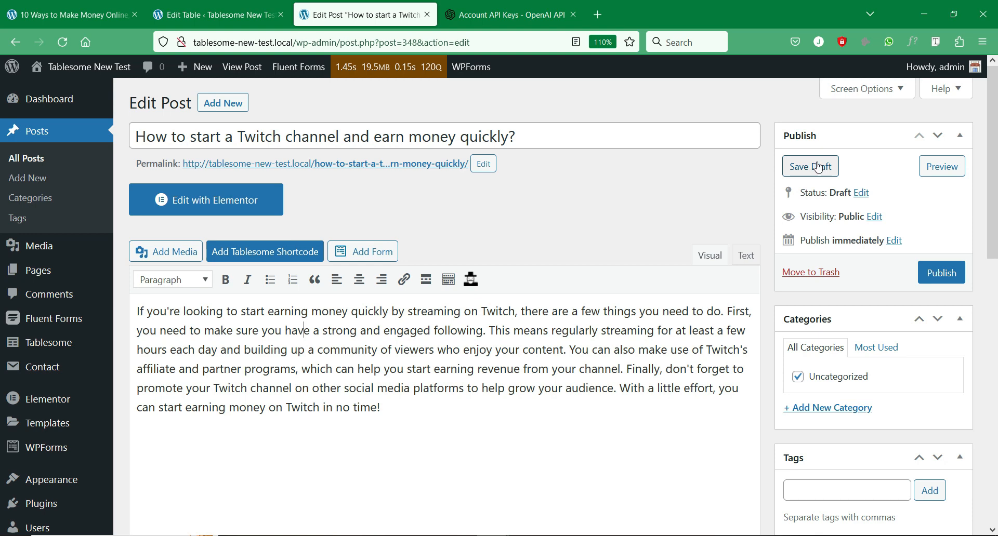
{"action": "left_click", "coordinate": [925, 270]}
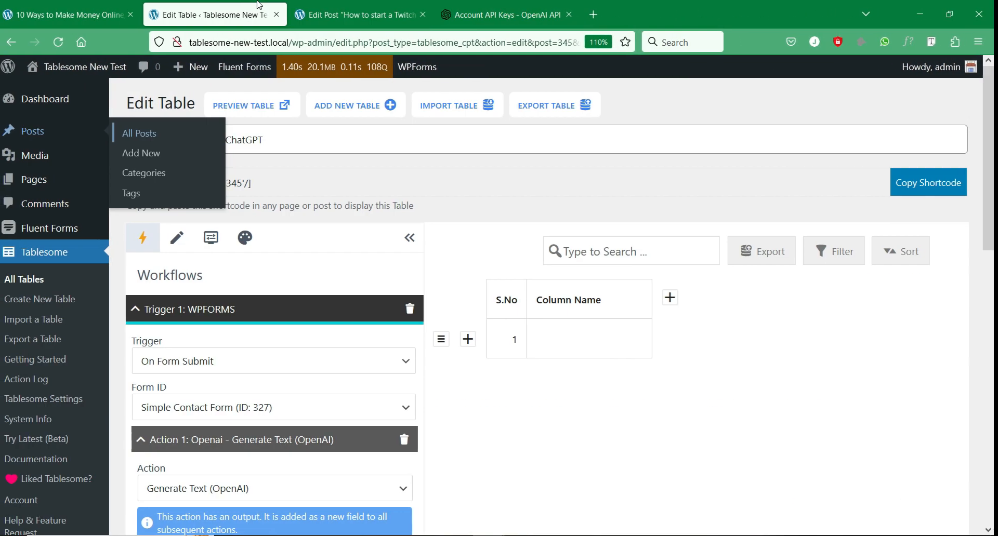
- Add a new Action 3 to the workflow and set its action type to Send Mail
{"action": "scroll", "coordinate": [401, 329], "scroll_direction": "down", "scroll_amount": 5}
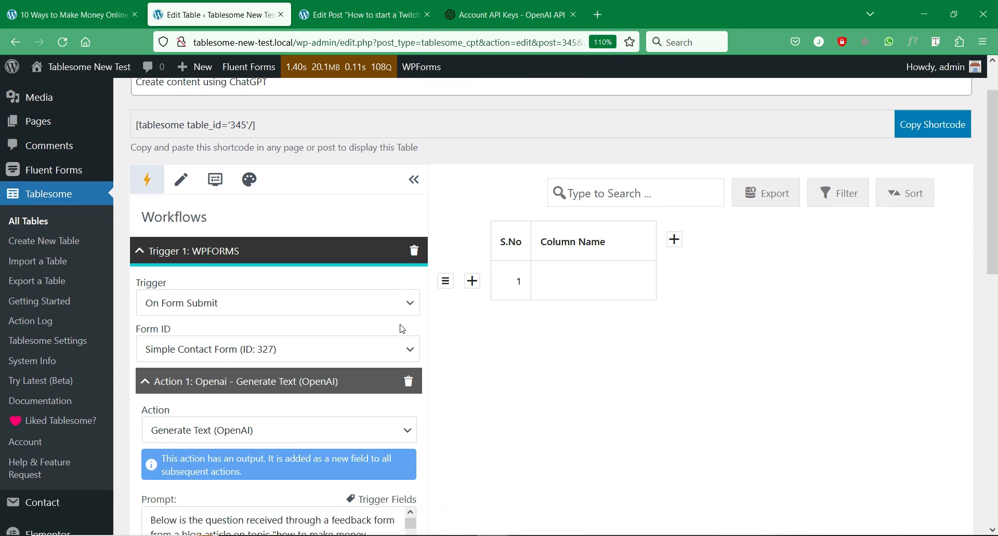
{"action": "scroll", "coordinate": [401, 329], "scroll_direction": "down", "scroll_amount": 5}
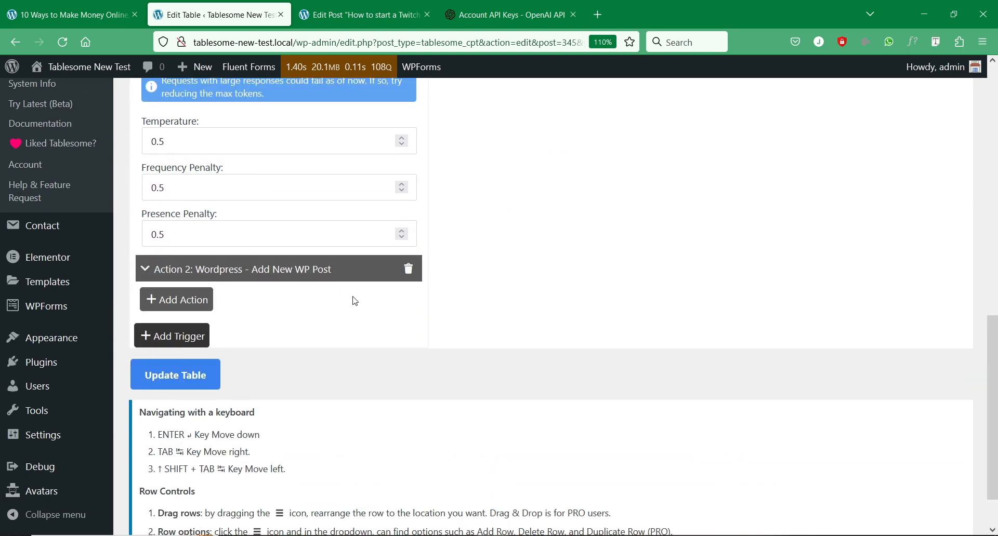
{"action": "left_click", "coordinate": [208, 309]}
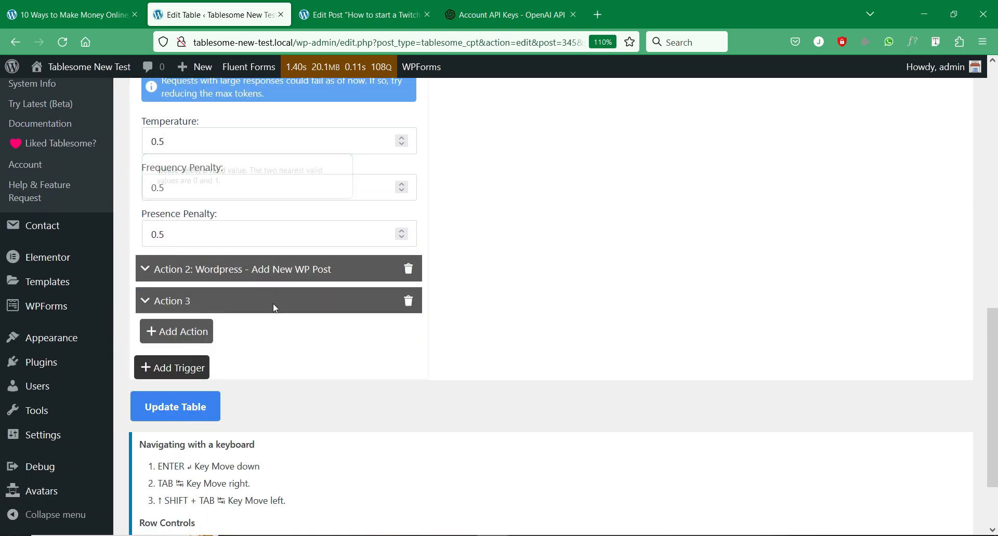
{"action": "left_click", "coordinate": [273, 303]}
{"action": "scroll", "coordinate": [447, 245], "scroll_direction": "up", "scroll_amount": 1}
{"action": "left_click", "coordinate": [338, 245]}
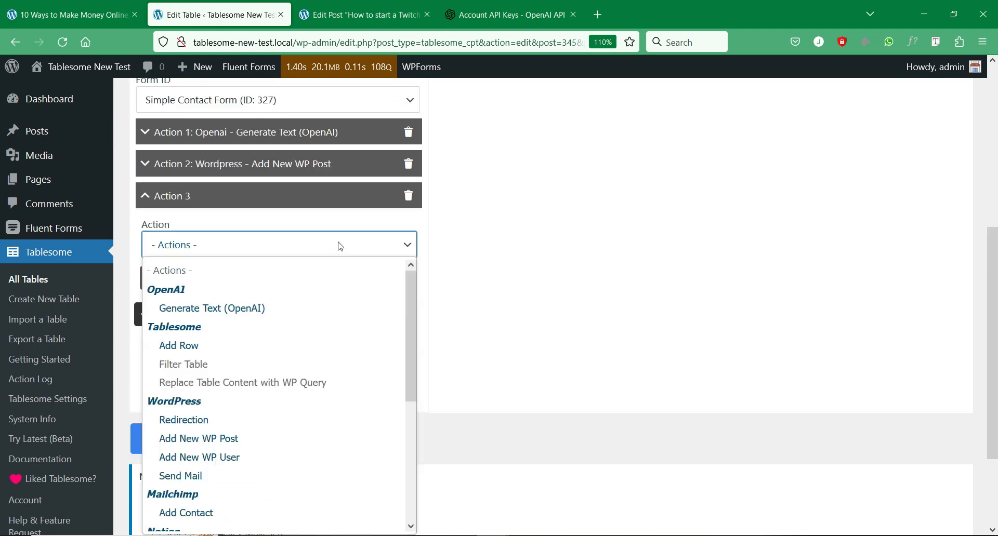
{"action": "scroll", "coordinate": [270, 336], "scroll_direction": "down", "scroll_amount": 2}
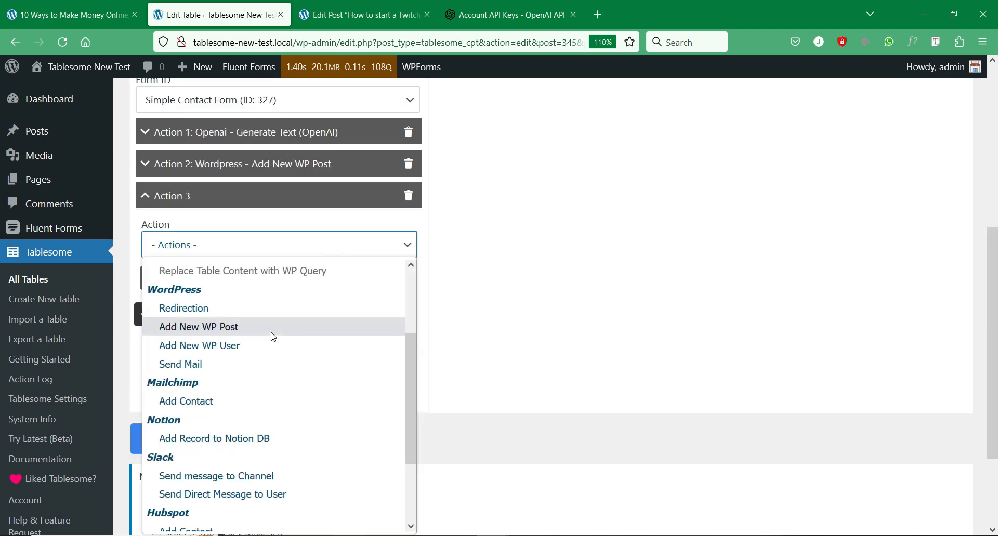
{"action": "scroll", "coordinate": [272, 337], "scroll_direction": "down", "scroll_amount": 2}
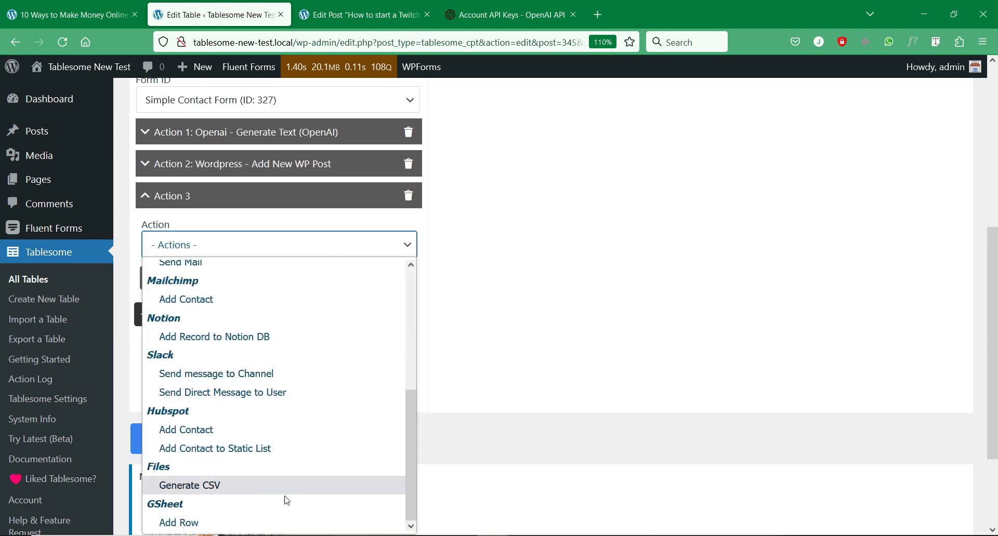
{"action": "scroll", "coordinate": [285, 473], "scroll_direction": "up", "scroll_amount": 2}
{"action": "scroll", "coordinate": [285, 473], "scroll_direction": "up", "scroll_amount": 2}
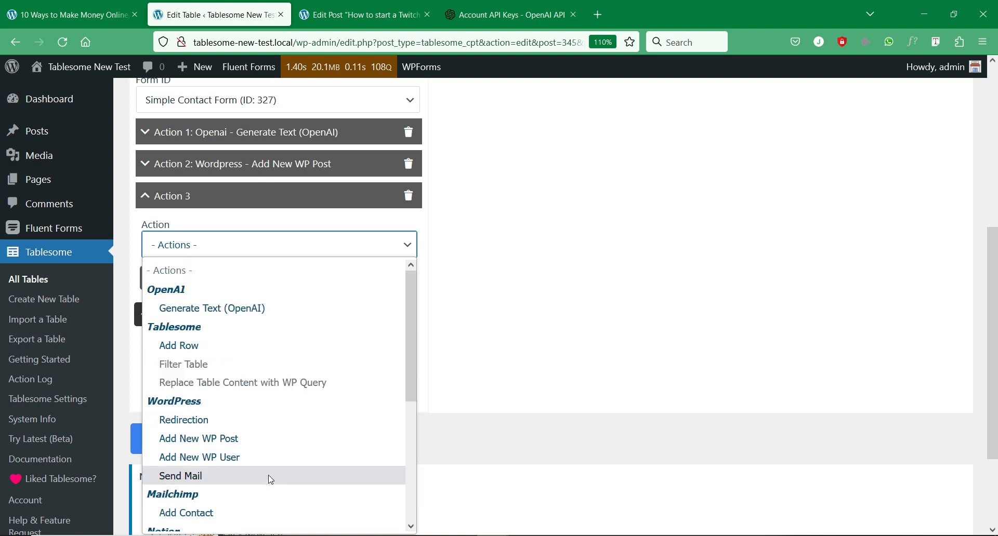
{"action": "left_click", "coordinate": [181, 481]}
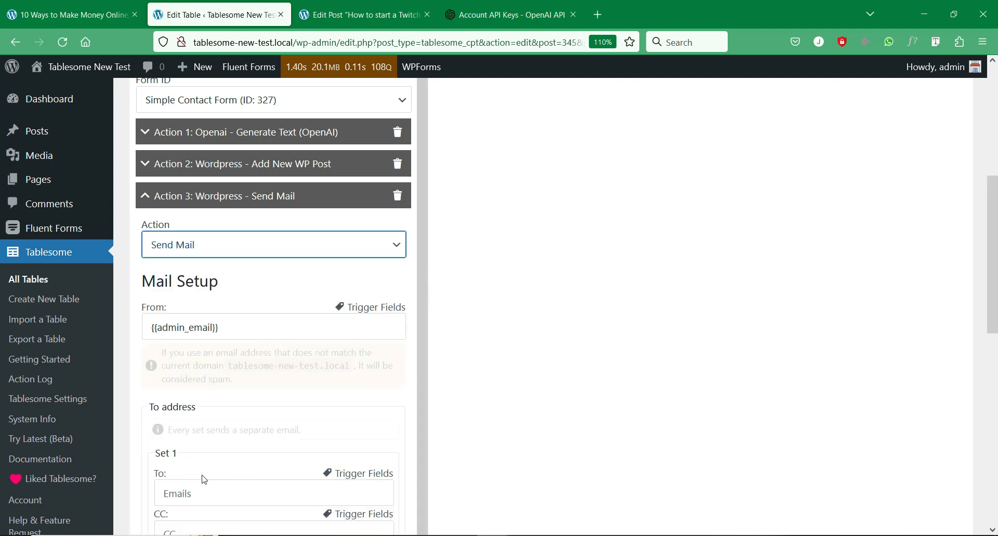
- Set the Send Mail recipient to the form's Email field ({{1}})
{"action": "scroll", "coordinate": [503, 282], "scroll_direction": "down", "scroll_amount": 2}
{"action": "scroll", "coordinate": [499, 278], "scroll_direction": "down", "scroll_amount": 2}
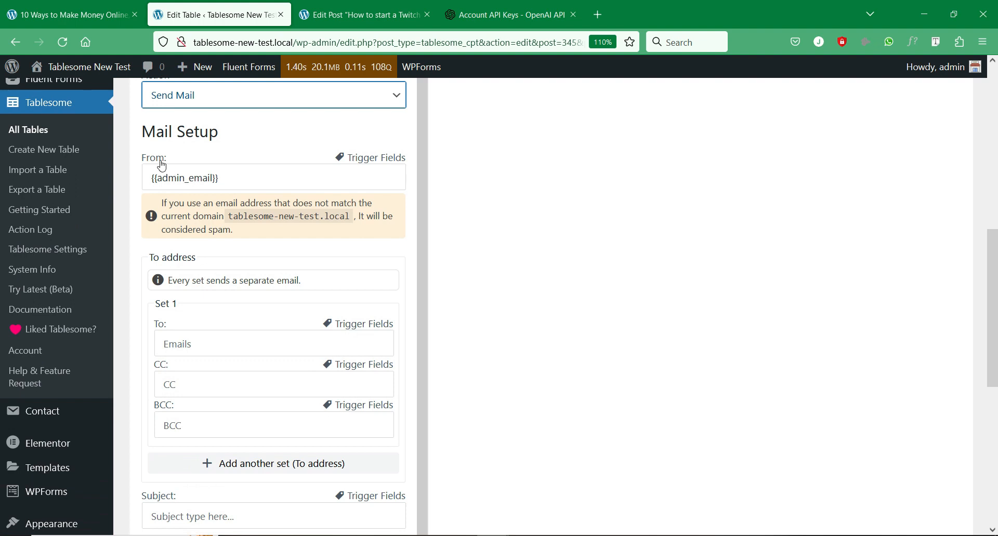
{"action": "scroll", "coordinate": [219, 319], "scroll_direction": "down", "scroll_amount": 1}
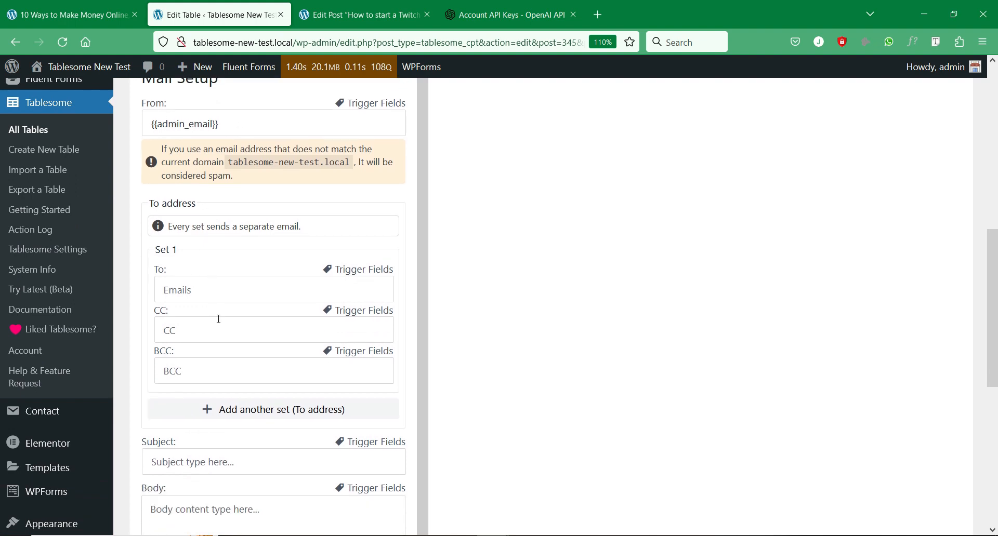
{"action": "left_click", "coordinate": [351, 278]}
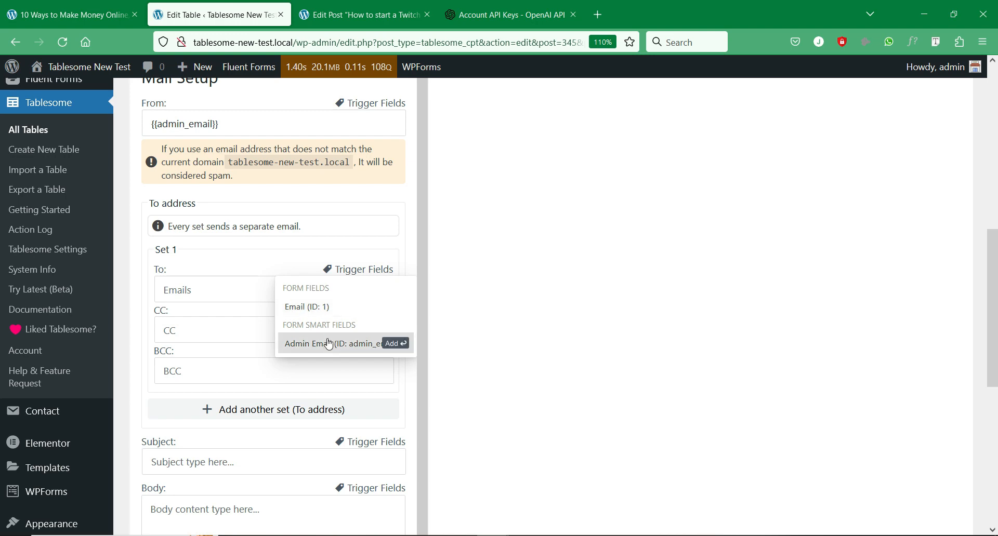
{"action": "left_click", "coordinate": [330, 309]}
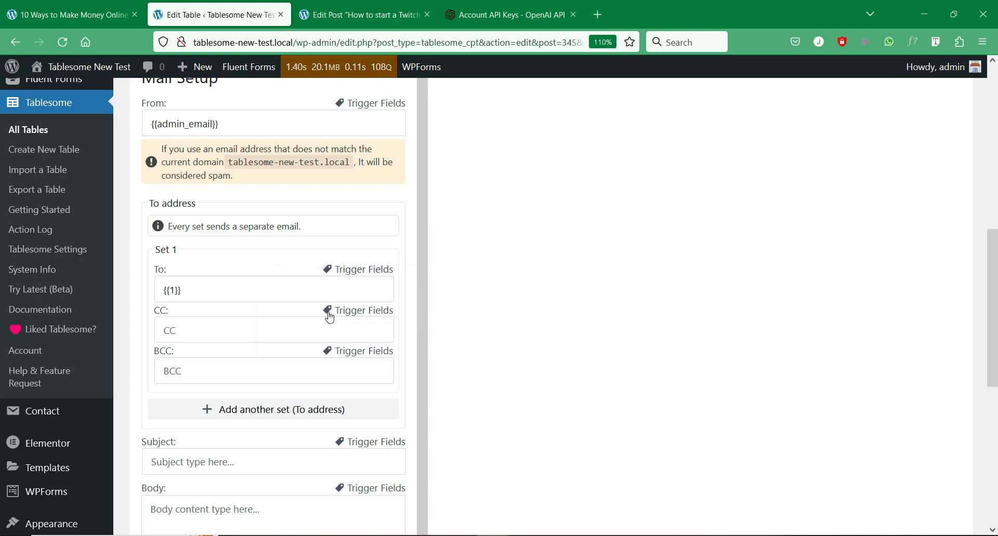
- Enter 'Reply to your question' as the email subject
{"action": "scroll", "coordinate": [501, 343], "scroll_direction": "down", "scroll_amount": 3}
{"action": "left_click", "coordinate": [291, 311]}
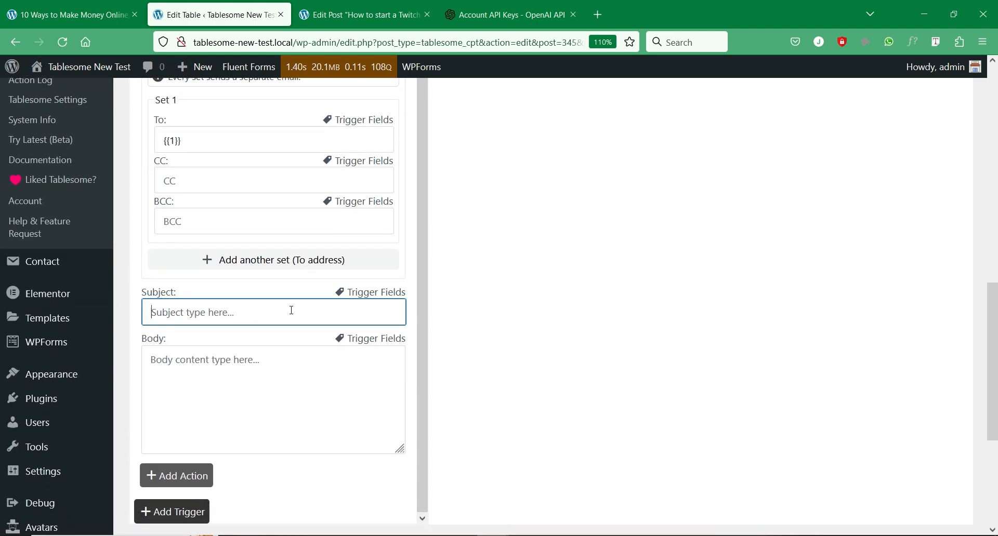
{"action": "type", "text": "Reply to your question"}
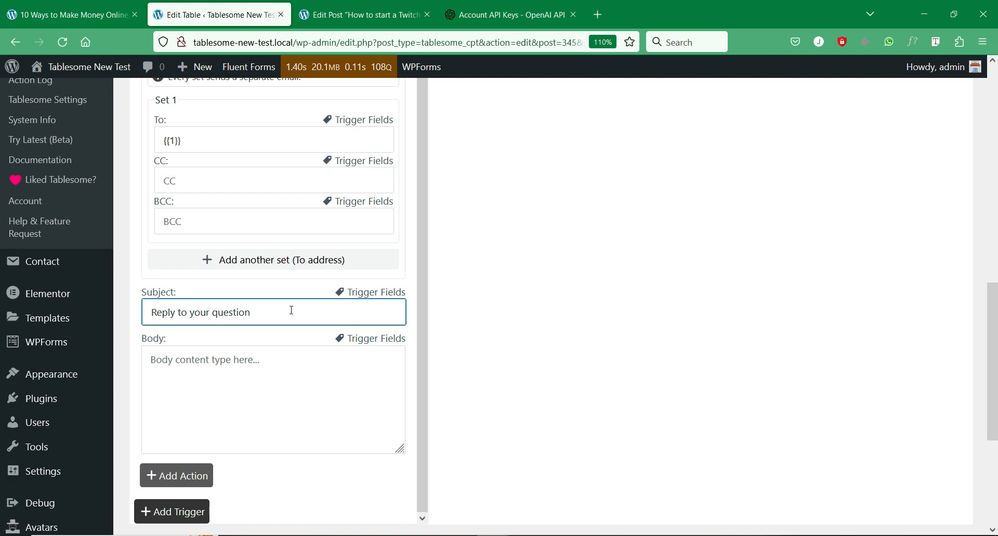
{"action": "left_click", "coordinate": [268, 364]}
- Write the body greeting with the Name field, then the closing invitation to ask more questions
{"action": "type", "text": "Hello"}
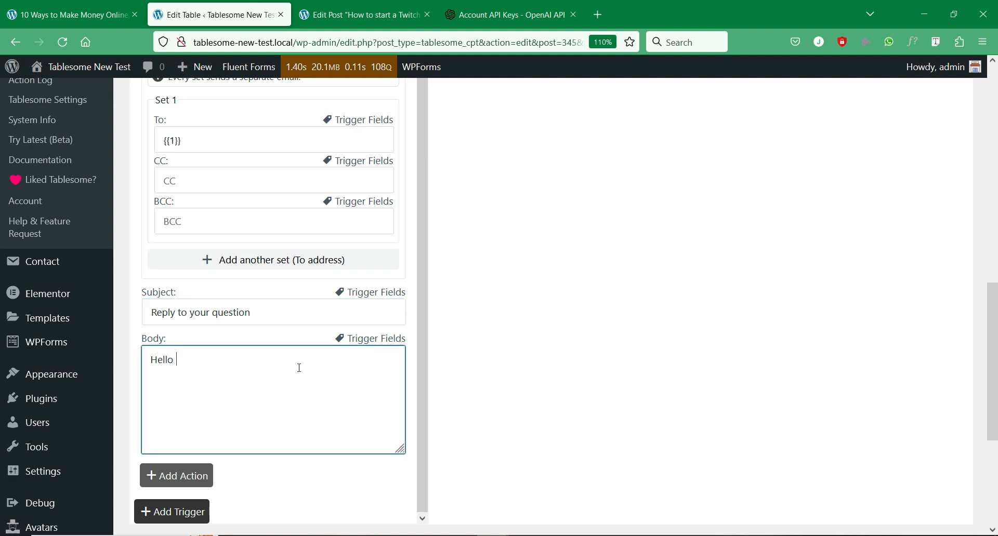
{"action": "left_click", "coordinate": [364, 338]}
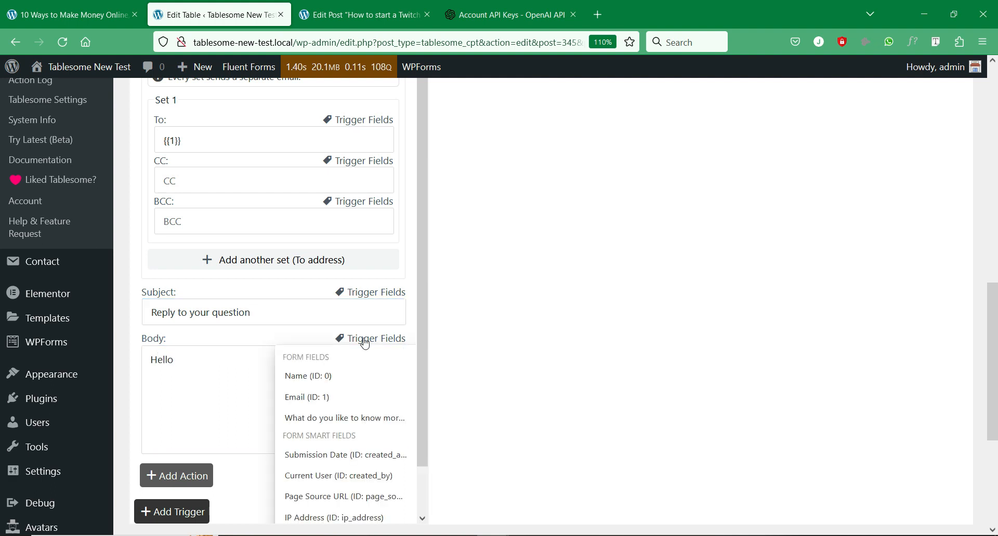
{"action": "left_click", "coordinate": [341, 378]}
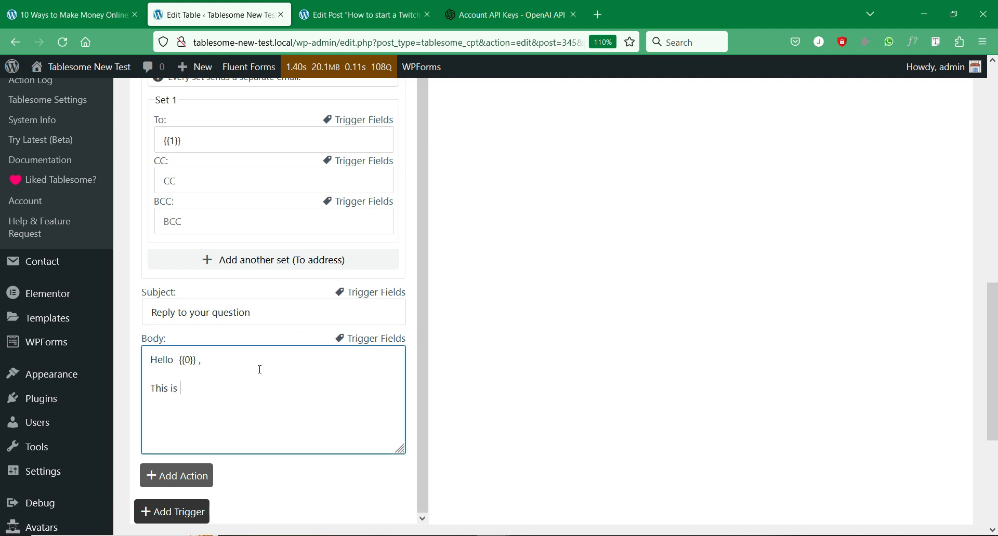
{"action": "type", "text": "he reply"}
{"action": "type", "text": " to your question.  "}
{"action": "type", "text": "If you hav"}
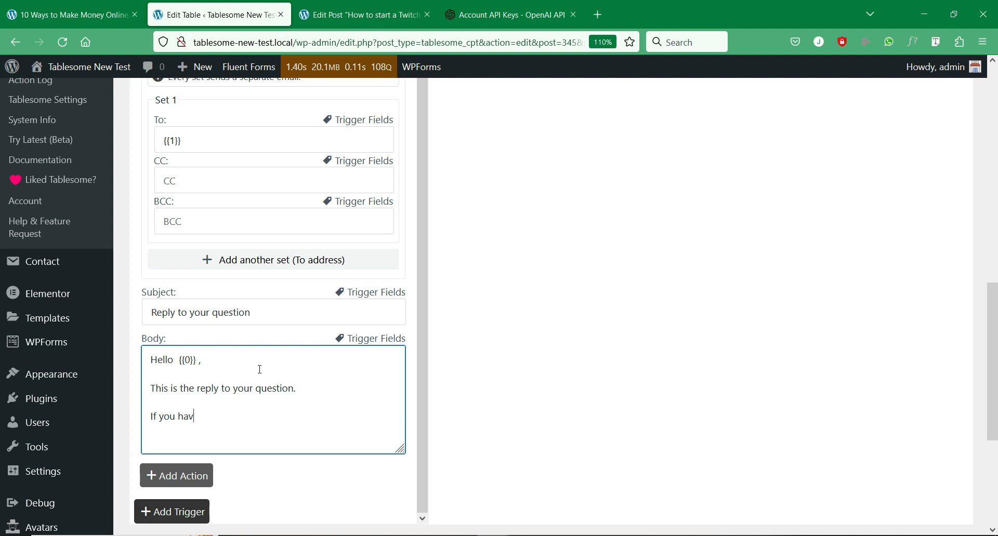
{"action": "type", "text": "e more questions, please fe"}
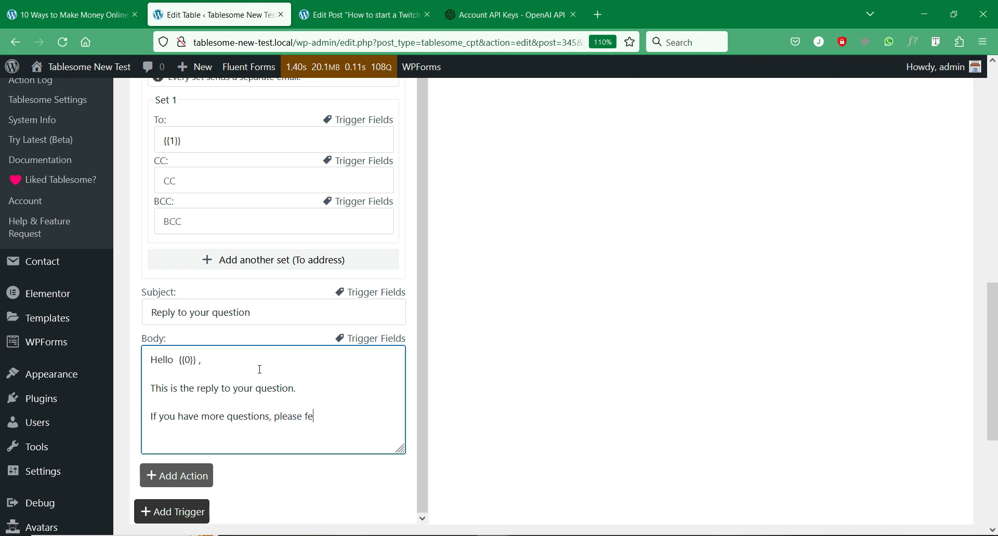
{"action": "type", "text": "el free to ask"}
{"action": "key", "text": "Return"}
{"action": "key", "text": "Return"}
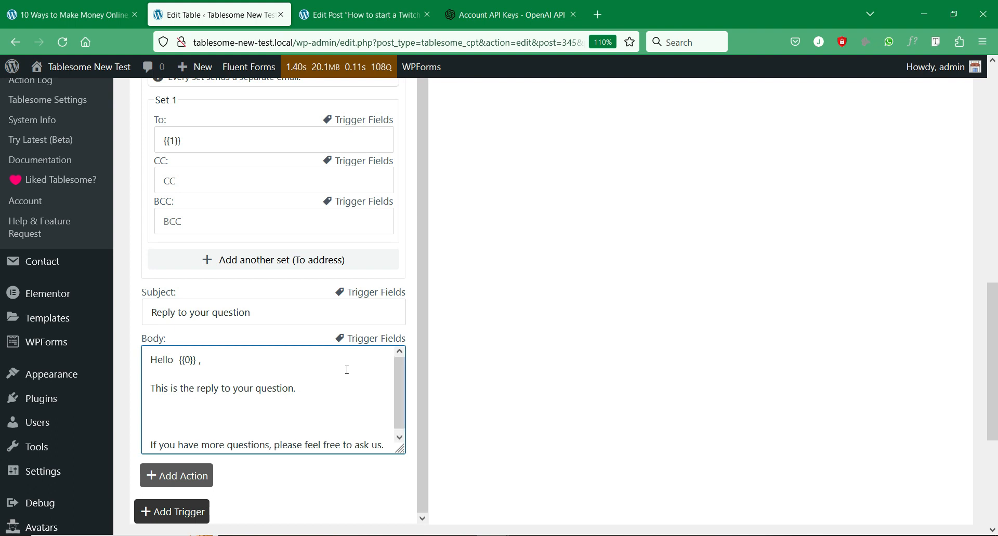
- Insert the OpenAI Generated Text field and move it onto the empty middle line
{"action": "left_click", "coordinate": [379, 345]}
{"action": "scroll", "coordinate": [354, 460], "scroll_direction": "down", "scroll_amount": 1}
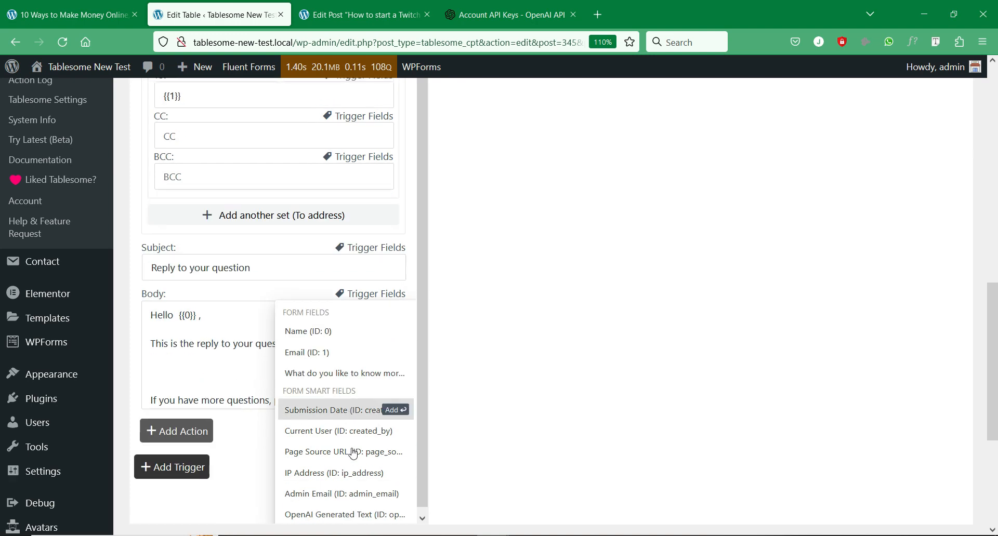
{"action": "left_click", "coordinate": [352, 515]}
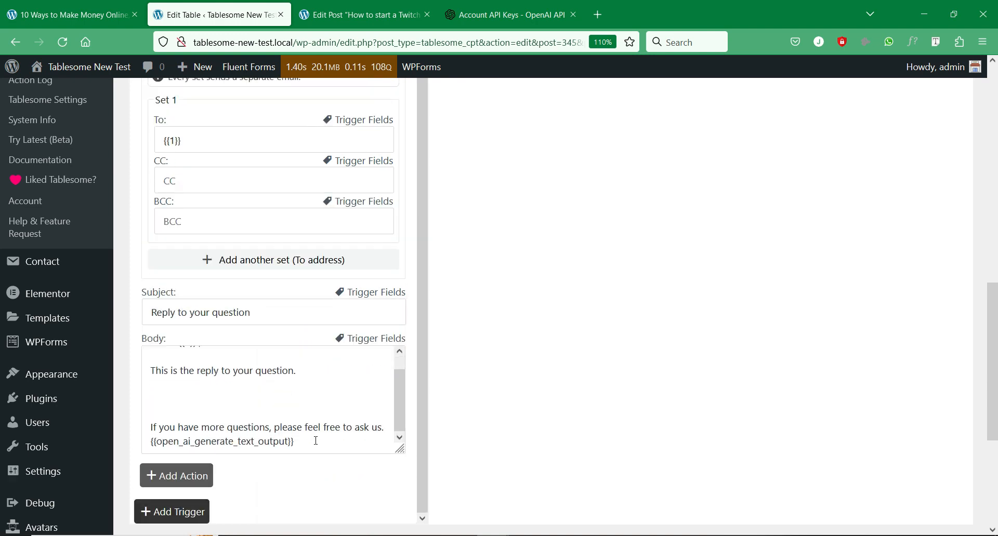
{"action": "left_click_drag", "start_coordinate": [315, 440], "coordinate": [146, 442]}
{"action": "key", "text": "ctrl+c"}
{"action": "key", "text": "BackSpace"}
{"action": "key", "text": "ctrl+v"}
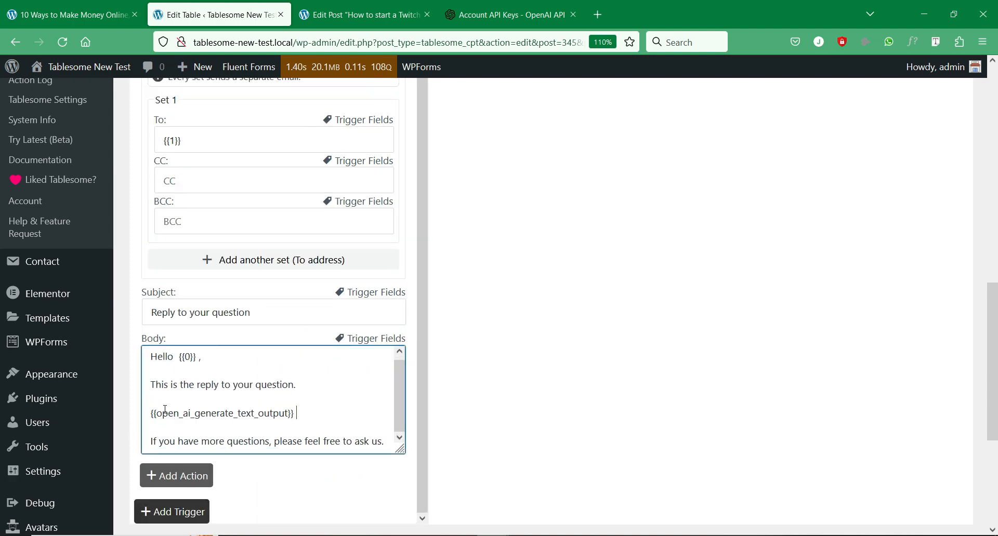
{"action": "scroll", "coordinate": [233, 404], "scroll_direction": "down", "scroll_amount": 3}
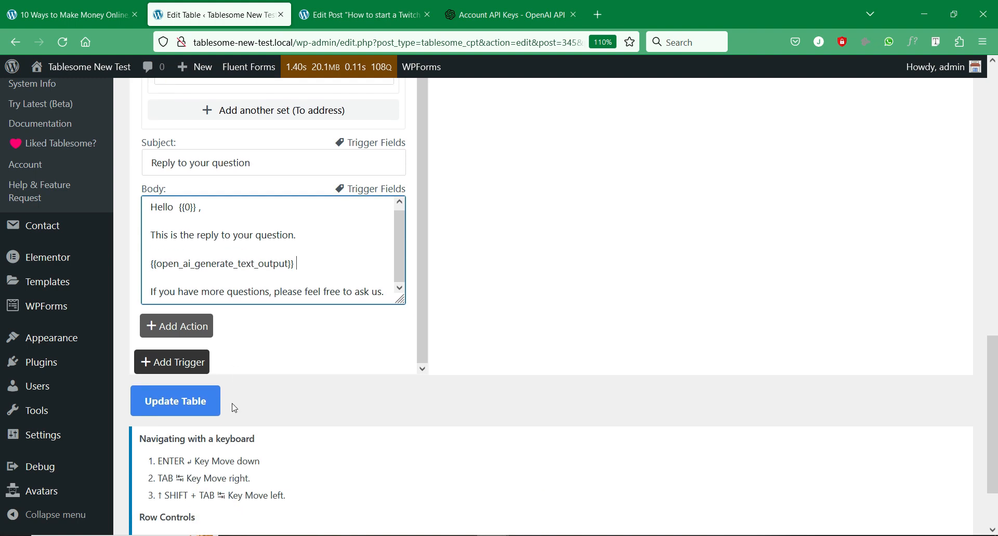
- Update the table, then expand Action 3 to review the saved Send Mail settings
{"action": "left_click", "coordinate": [191, 404]}
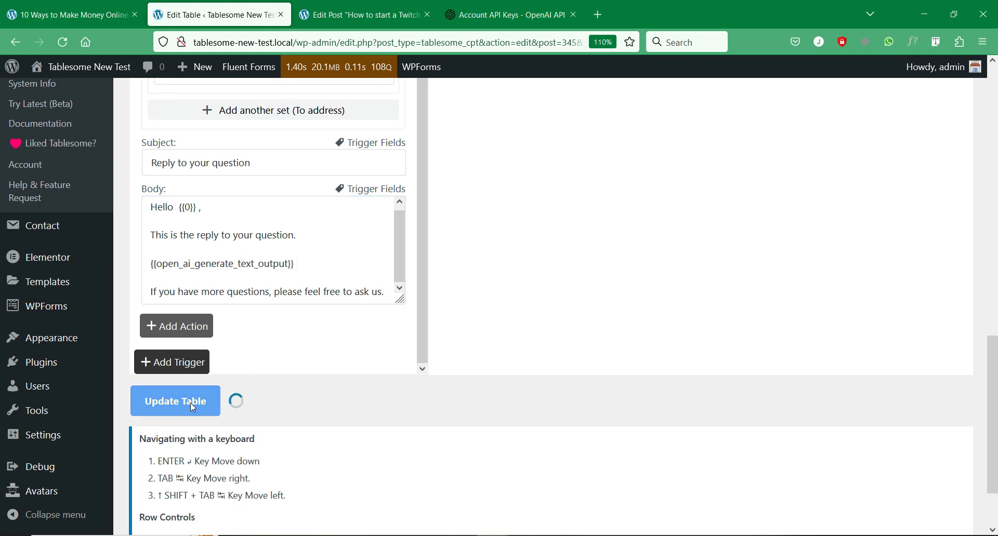
{"action": "scroll", "coordinate": [335, 404], "scroll_direction": "up", "scroll_amount": 2}
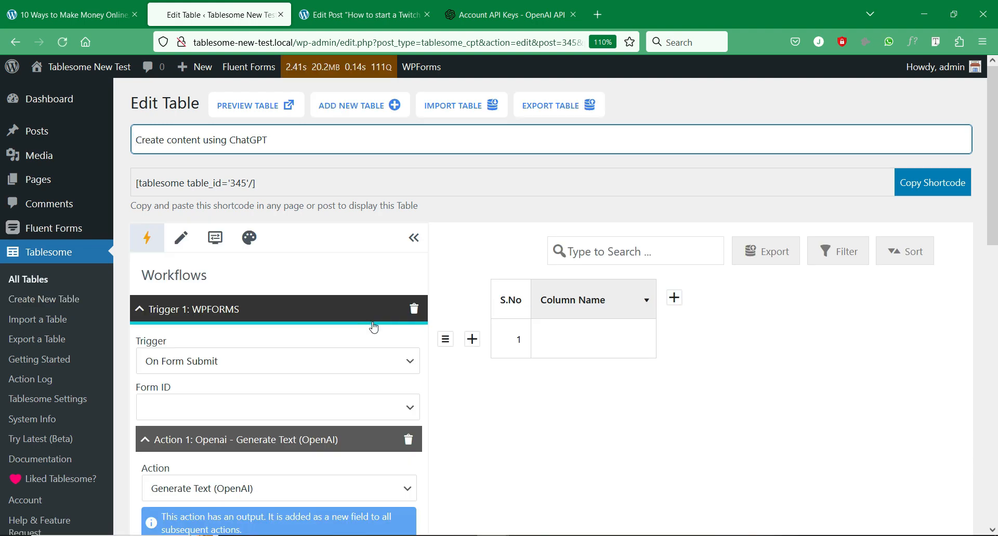
{"action": "scroll", "coordinate": [374, 327], "scroll_direction": "down", "scroll_amount": 7}
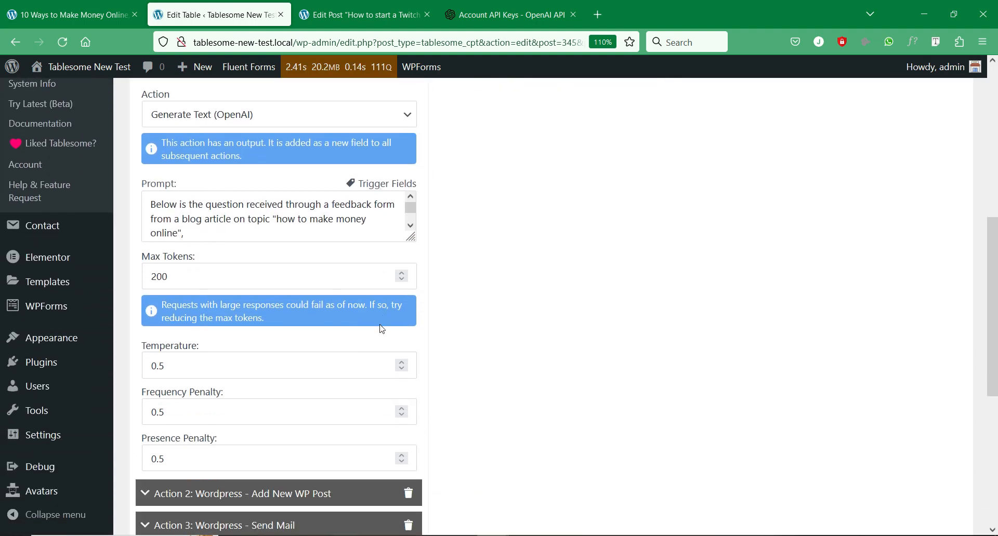
{"action": "scroll", "coordinate": [382, 329], "scroll_direction": "down", "scroll_amount": 5}
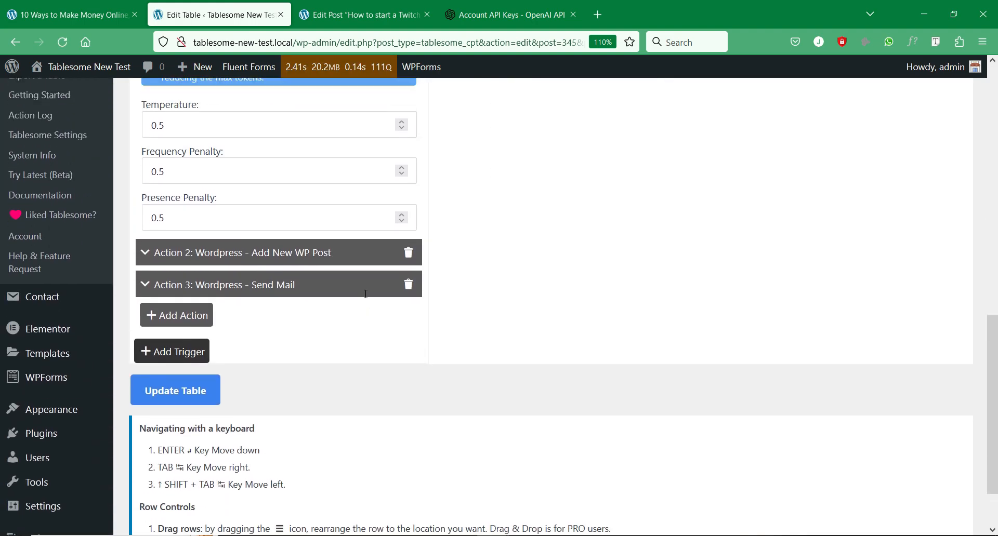
{"action": "left_click", "coordinate": [366, 285]}
{"action": "scroll", "coordinate": [375, 330], "scroll_direction": "down", "scroll_amount": 7}
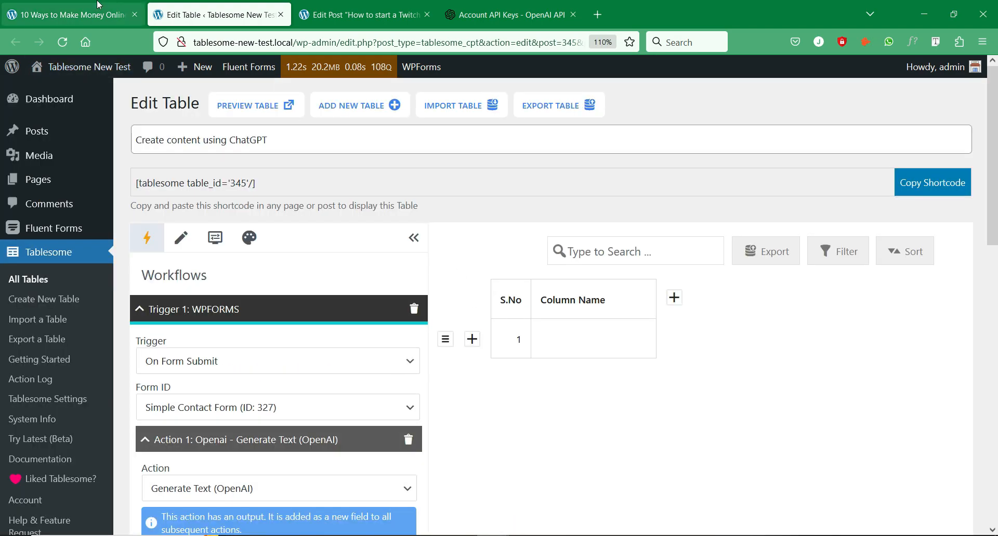
{"action": "left_click", "coordinate": [99, 5]}
- Submit the question on the article's contact form, then open the site's MailHog inbox from Local
{"action": "scroll", "coordinate": [362, 274], "scroll_direction": "down", "scroll_amount": 20}
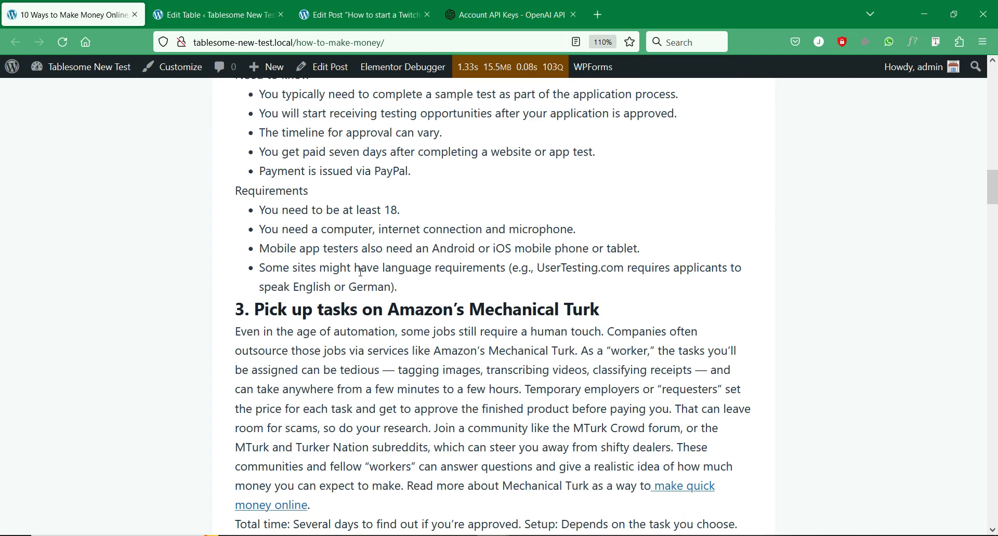
{"action": "scroll", "coordinate": [362, 274], "scroll_direction": "down", "scroll_amount": 20}
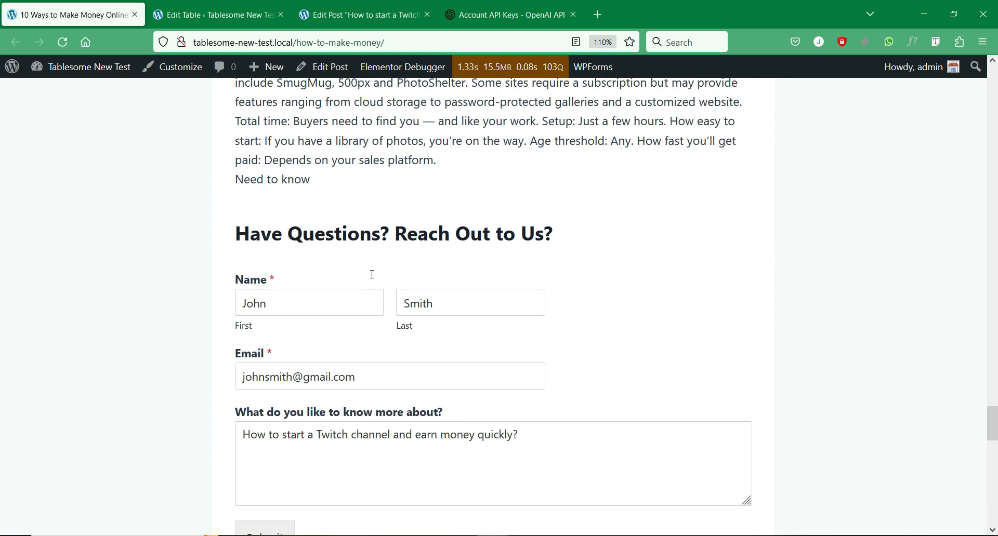
{"action": "left_click", "coordinate": [357, 311]}
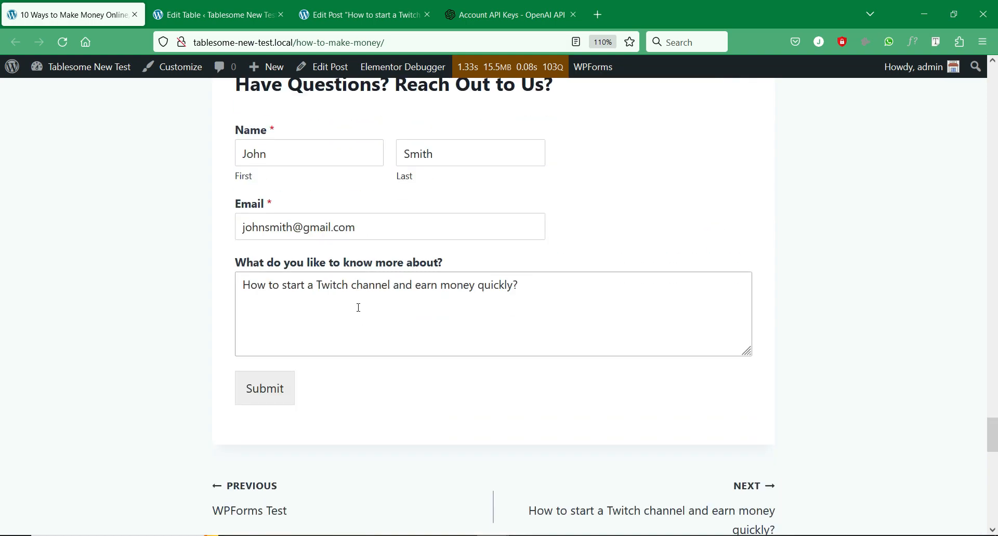
{"action": "left_click", "coordinate": [282, 394]}
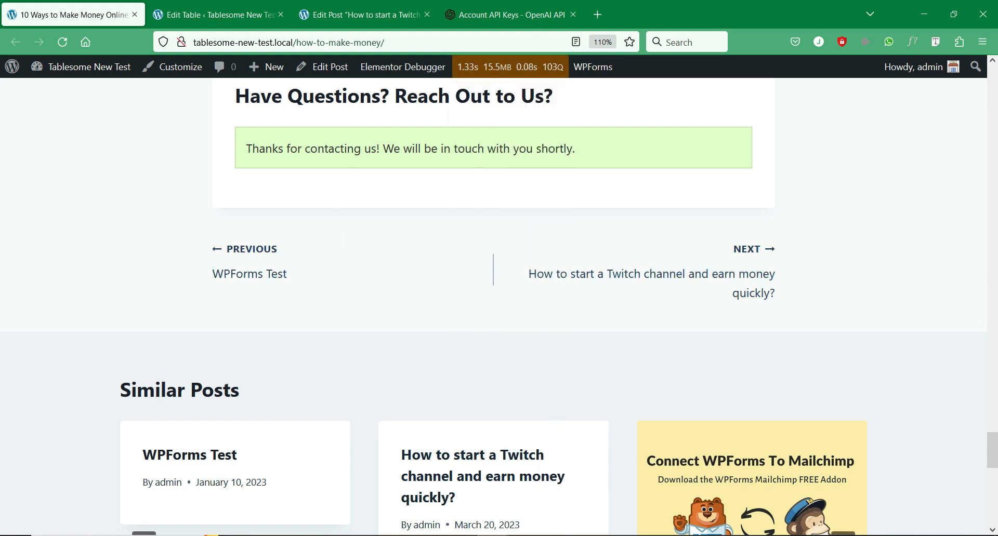
{"action": "left_click", "coordinate": [546, 535]}
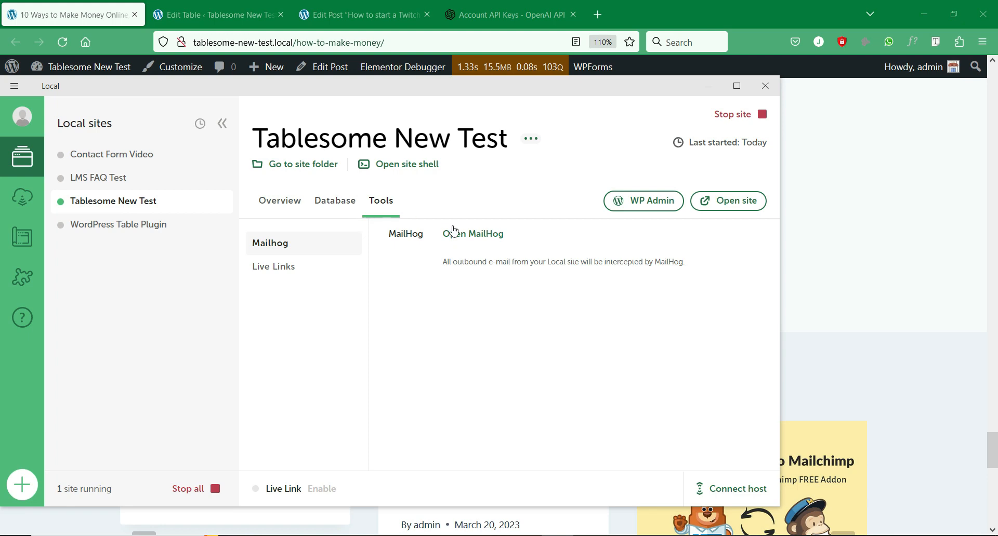
{"action": "left_click", "coordinate": [466, 234]}
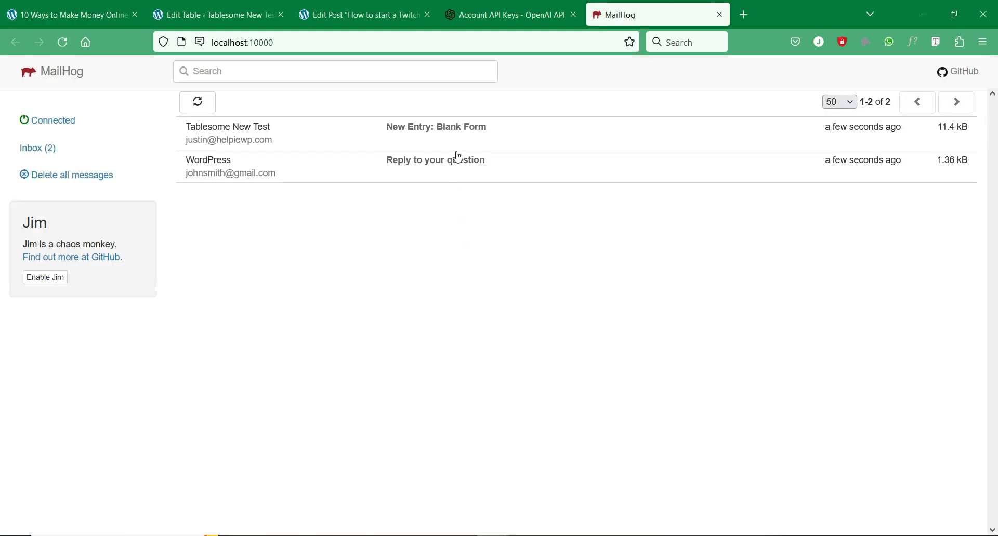
- Open the 'Reply to your question' email and compare its AI answer with the Twitch post text
{"action": "left_click", "coordinate": [447, 168]}
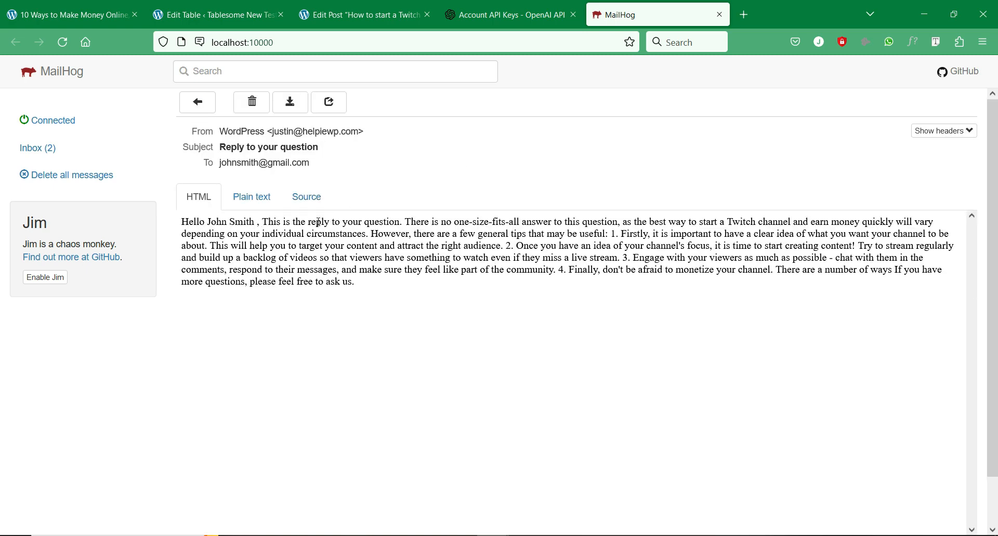
{"action": "left_click_drag", "start_coordinate": [407, 220], "coordinate": [471, 290]}
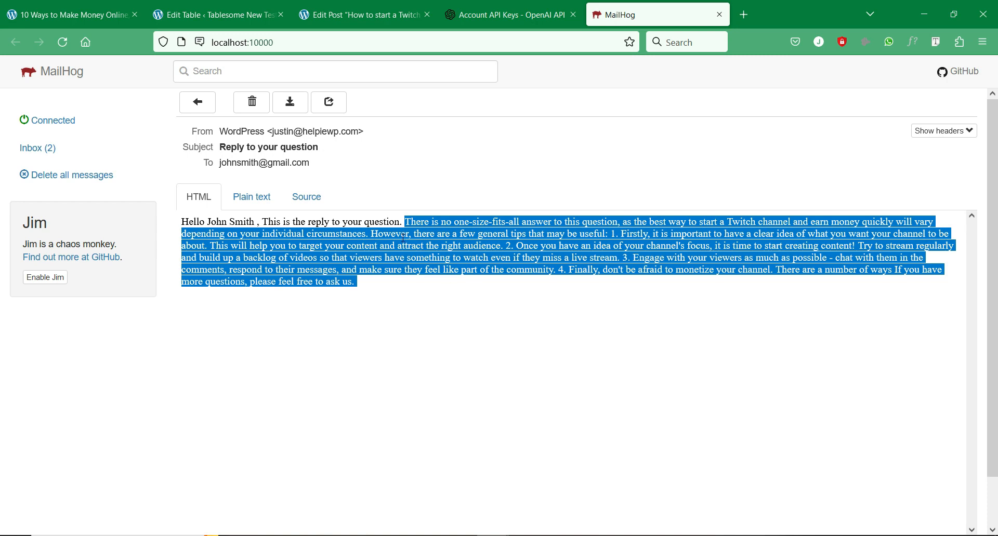
{"action": "left_click", "coordinate": [343, 14]}
{"action": "left_click_drag", "start_coordinate": [405, 408], "coordinate": [128, 299]}
{"action": "left_click", "coordinate": [366, 359]}
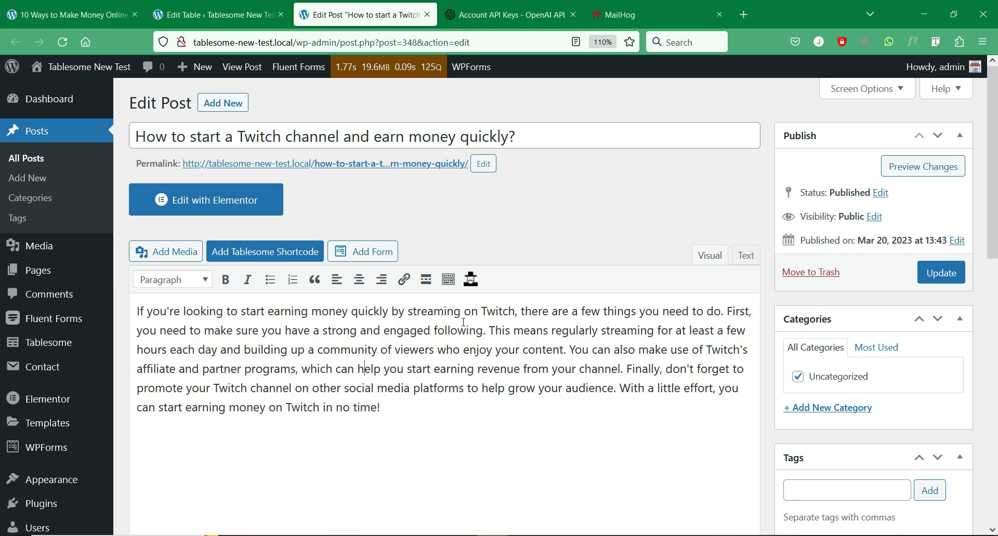
{"action": "left_click", "coordinate": [596, 4]}
{"action": "left_click", "coordinate": [560, 267]}
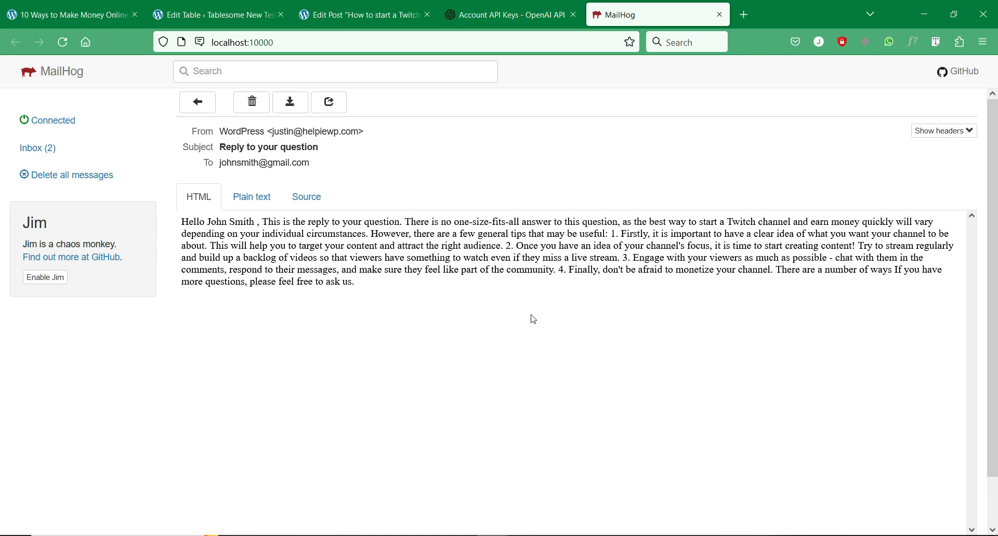